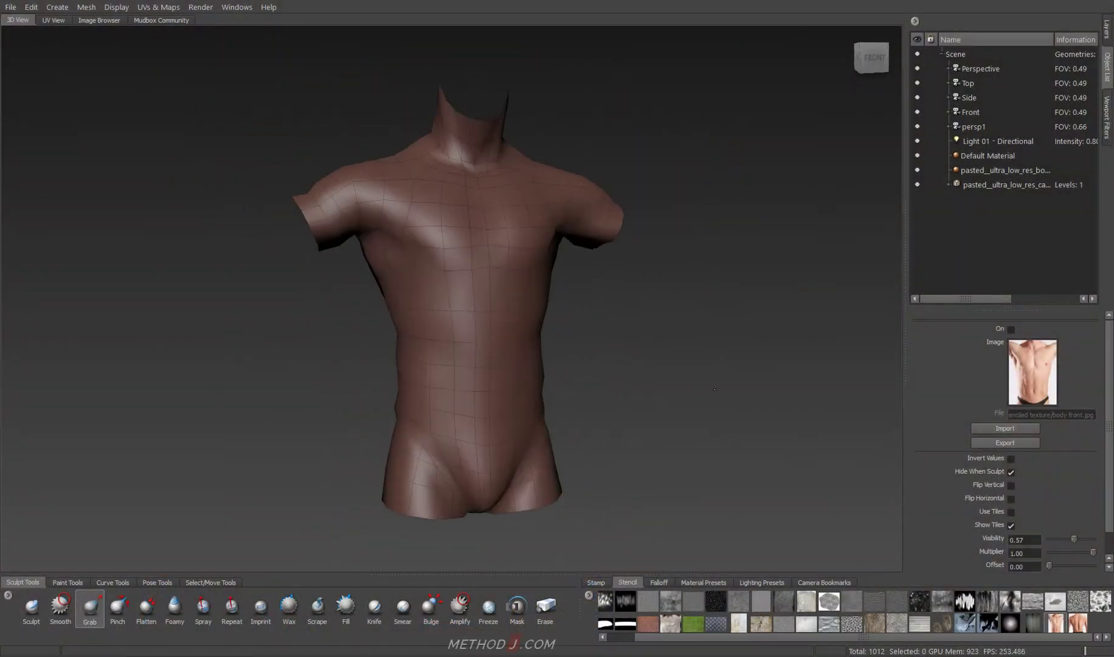
Turn on the torso photo stencil, pick the Projection paint tool and snap to the front view.
click(1055, 622)
click(65, 584)
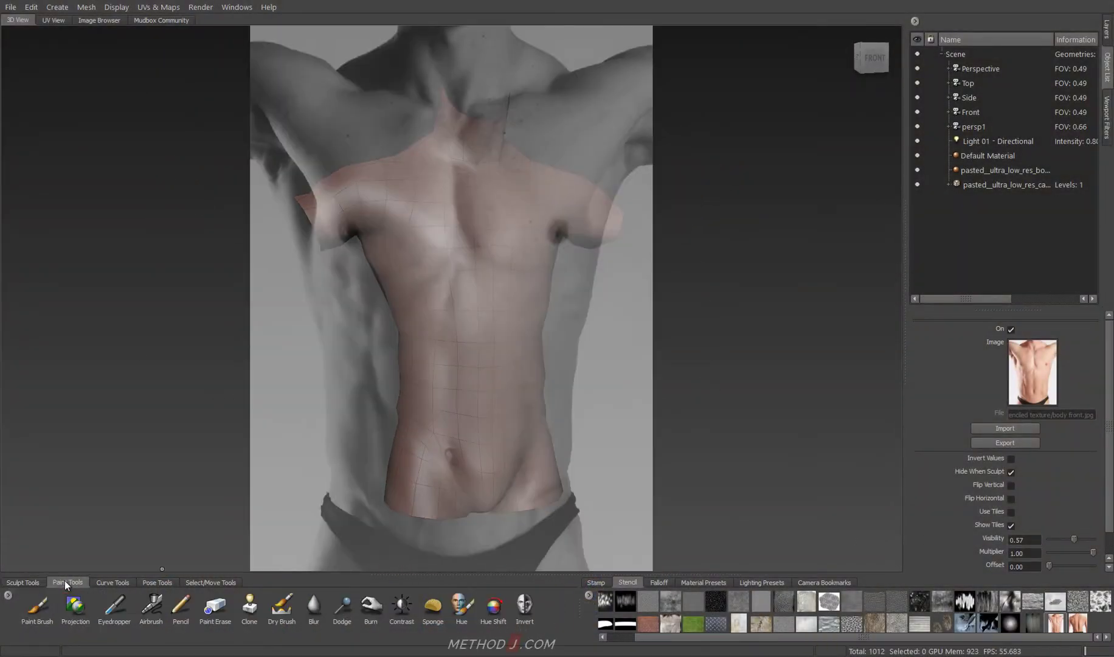
click(74, 605)
click(874, 62)
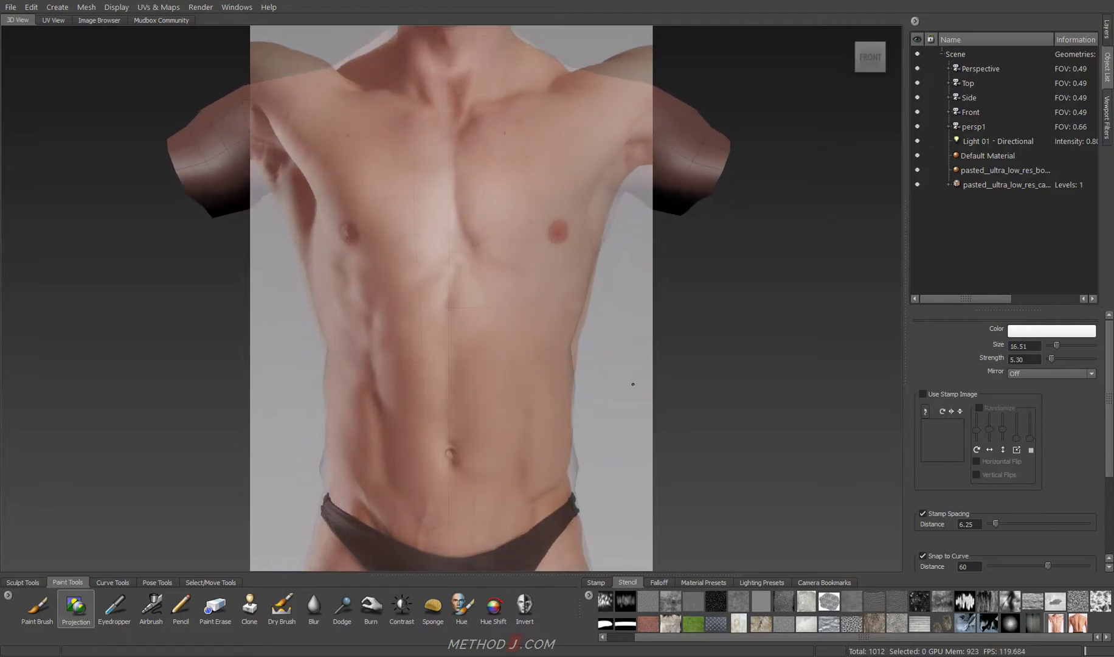
Enter stencil editing and Grab-warp the photo around the neck and right shoulder.
click(32, 15)
click(78, 266)
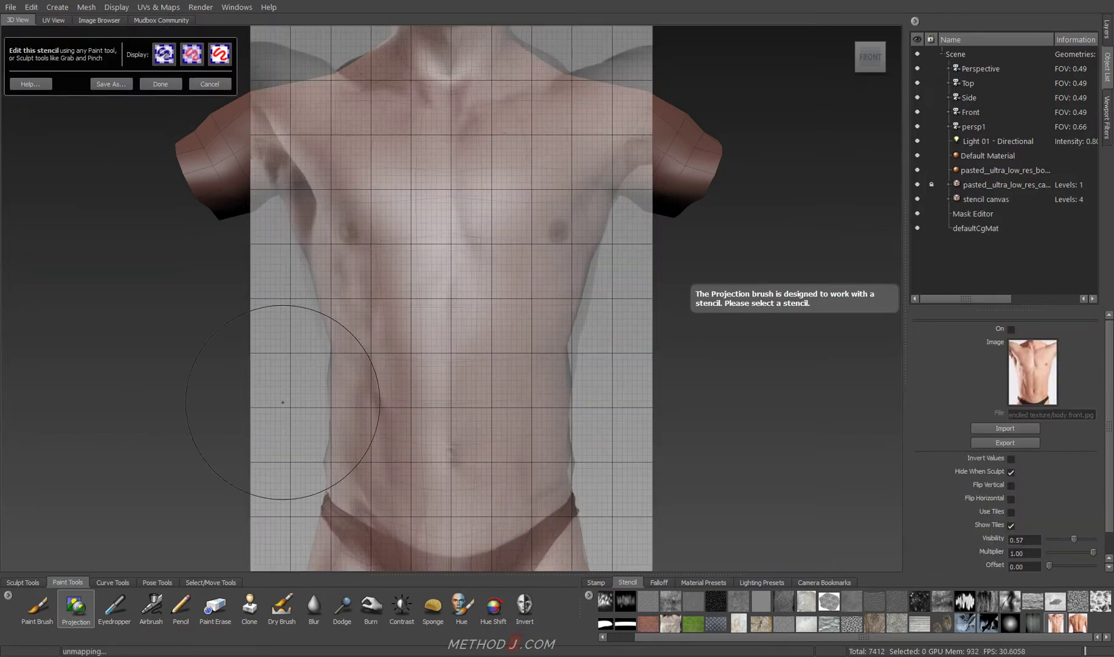
click(23, 582)
click(90, 607)
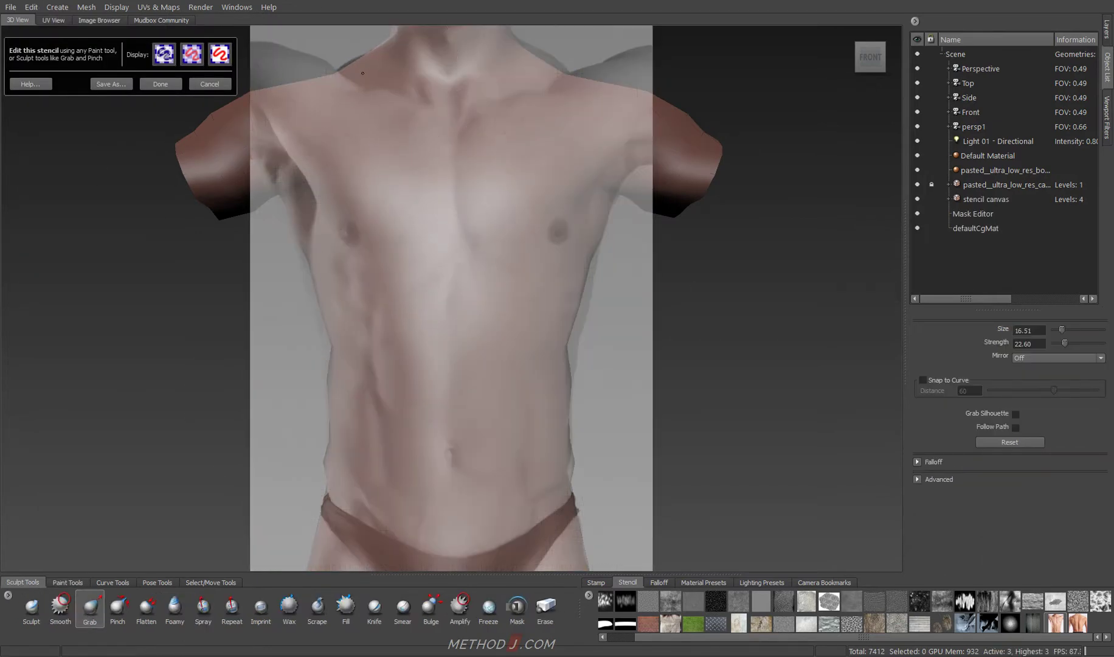
drag(364, 75, 394, 34)
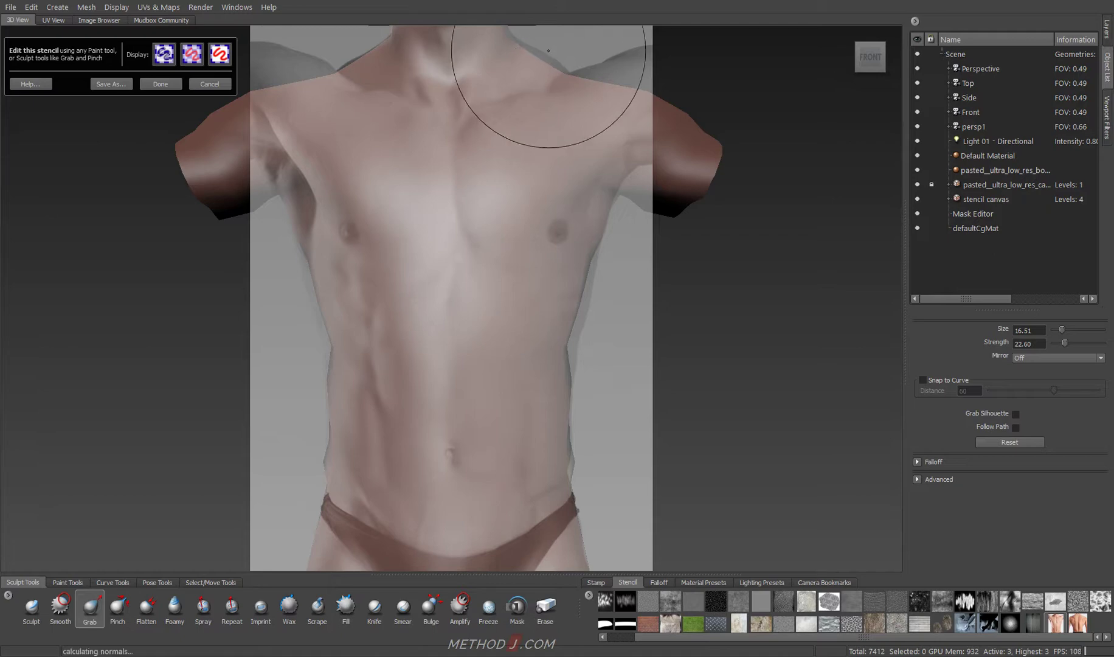
drag(510, 212, 510, 96)
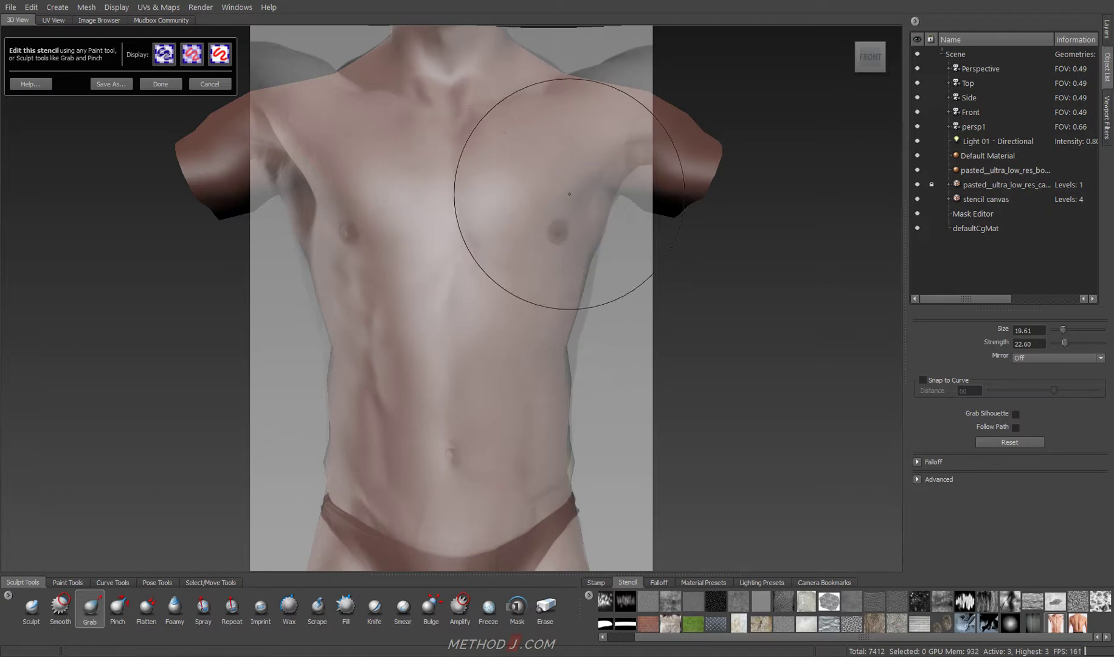
drag(579, 185, 545, 188)
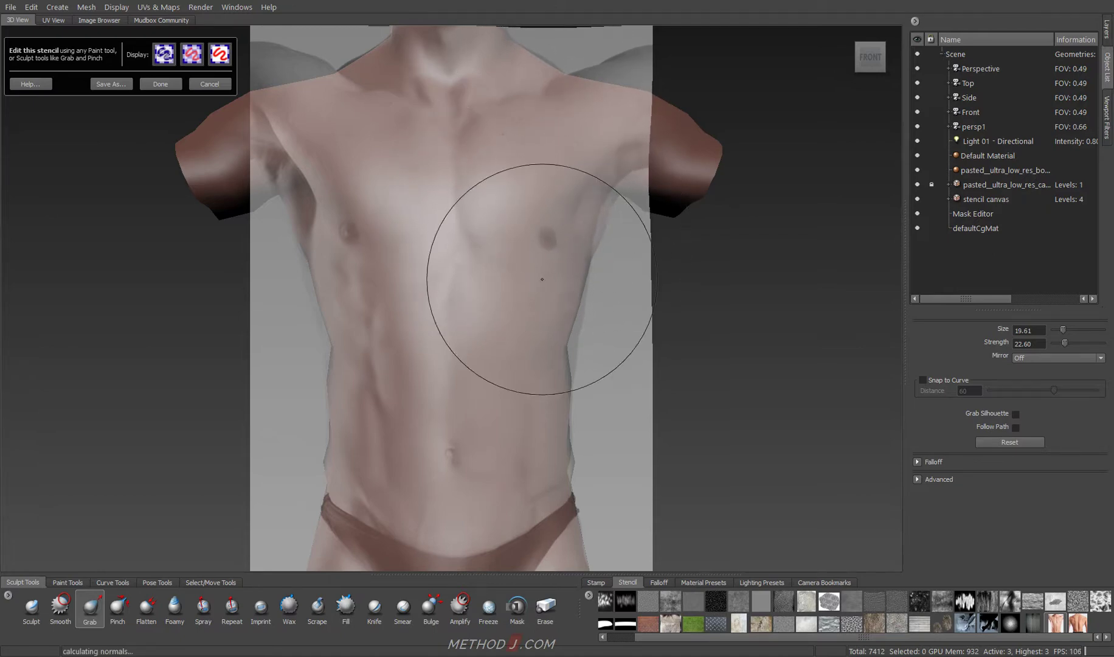
drag(639, 54, 634, 86)
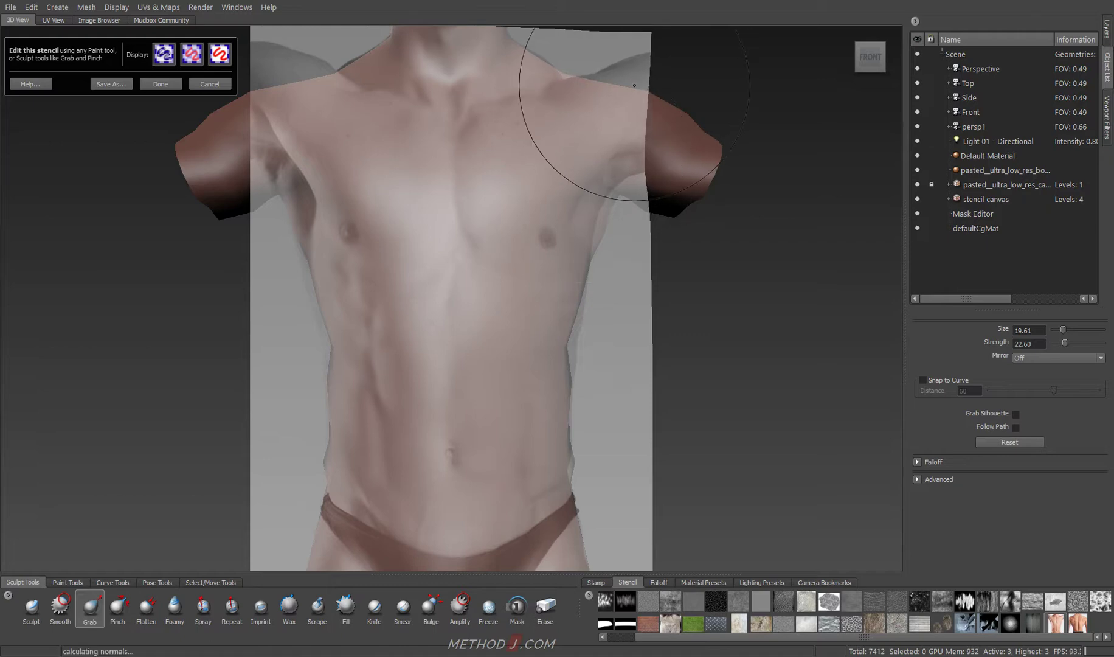
Warp the photo around the left armpit and chest with adjusted brush sizes.
drag(284, 127, 291, 174)
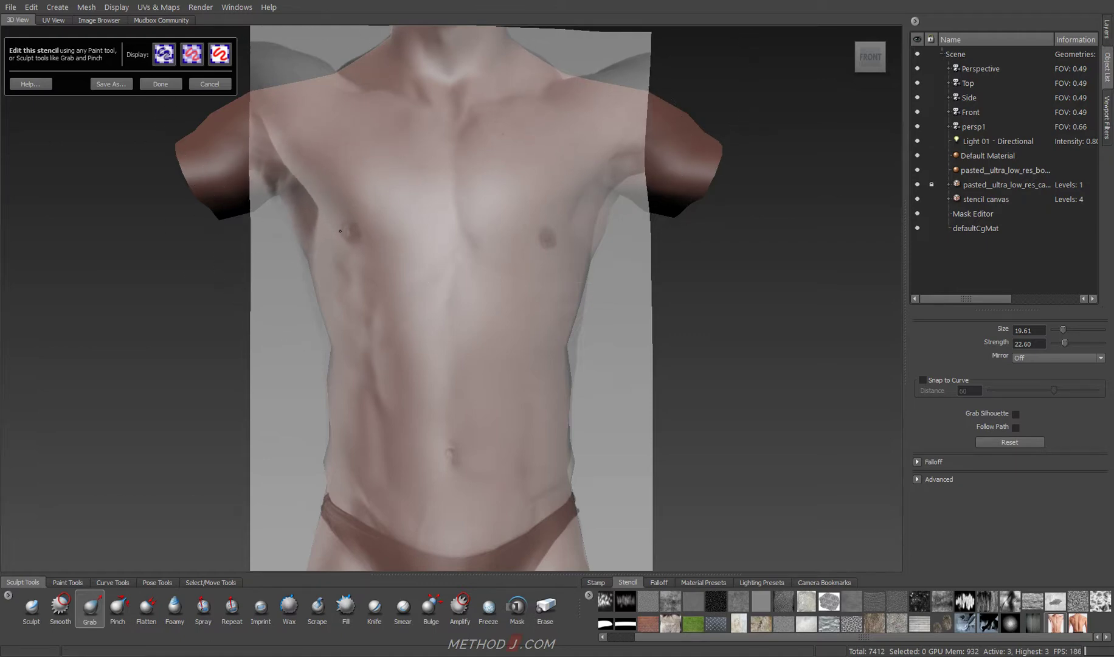
drag(346, 309, 323, 298)
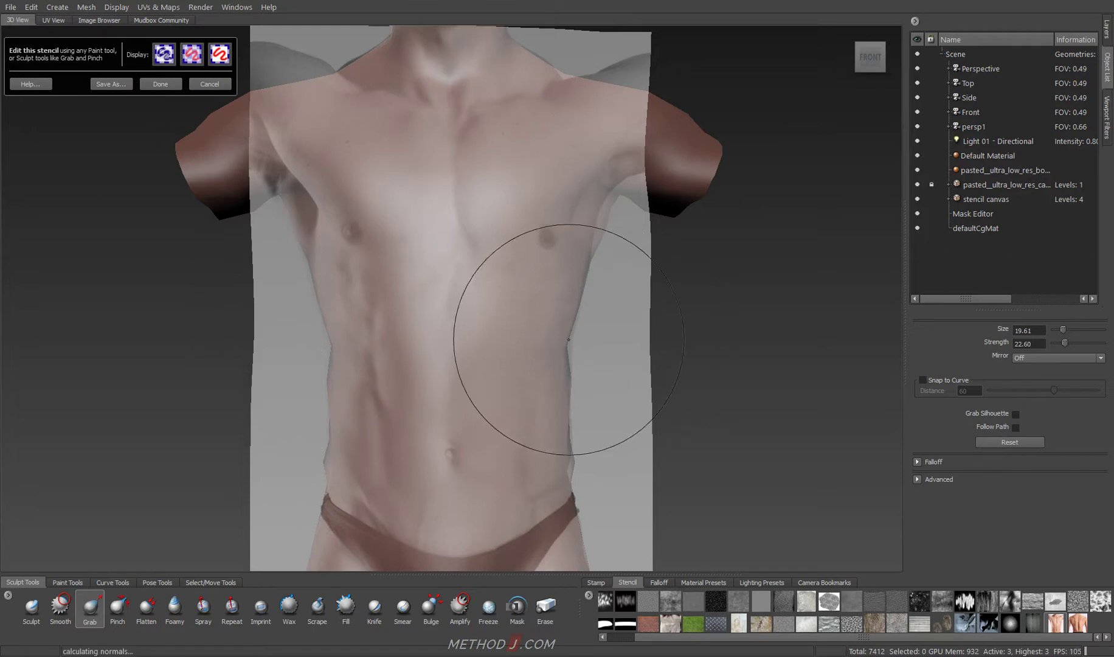
drag(601, 247, 601, 115)
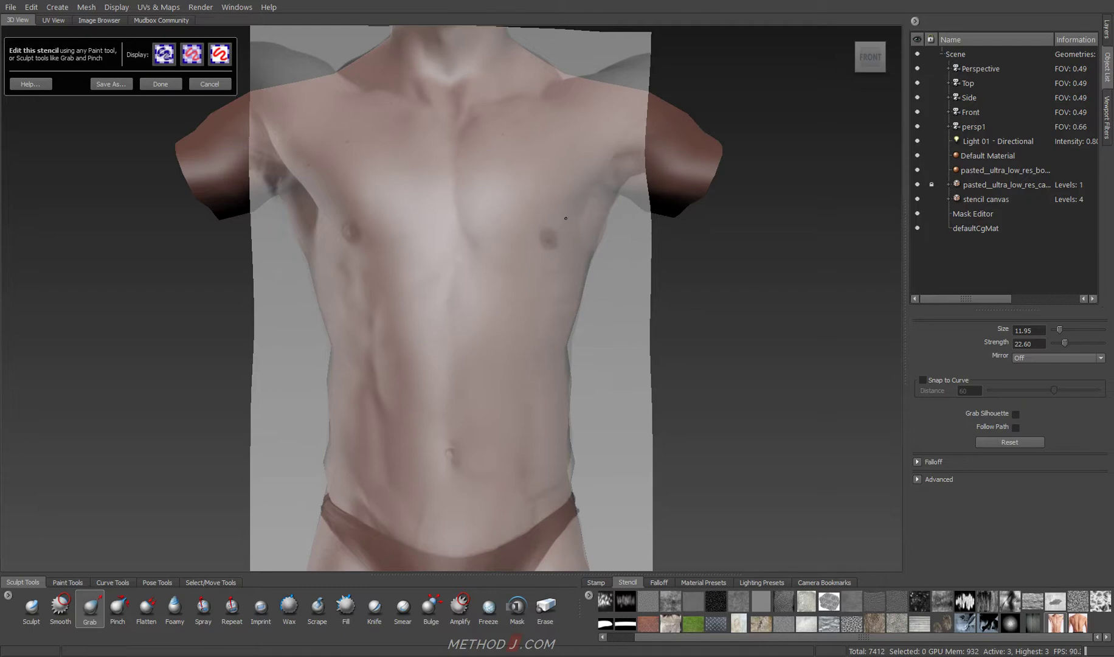
drag(567, 473, 570, 449)
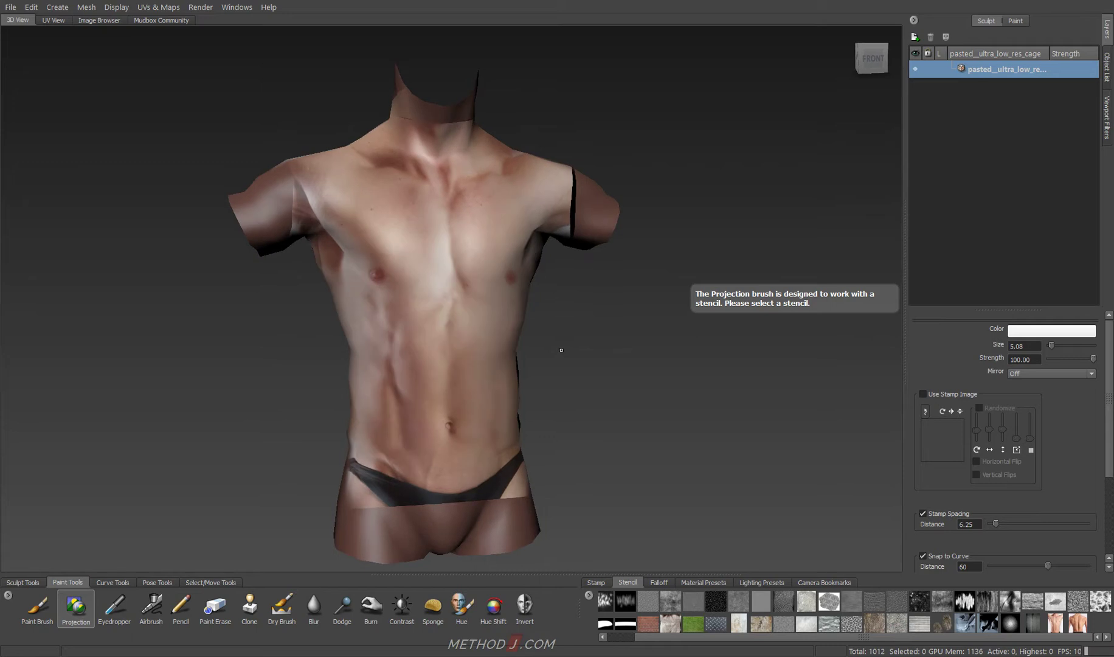
Subdivide the torso mesh twice to level 3 and add a new sculpt layer.
key(shift+d)
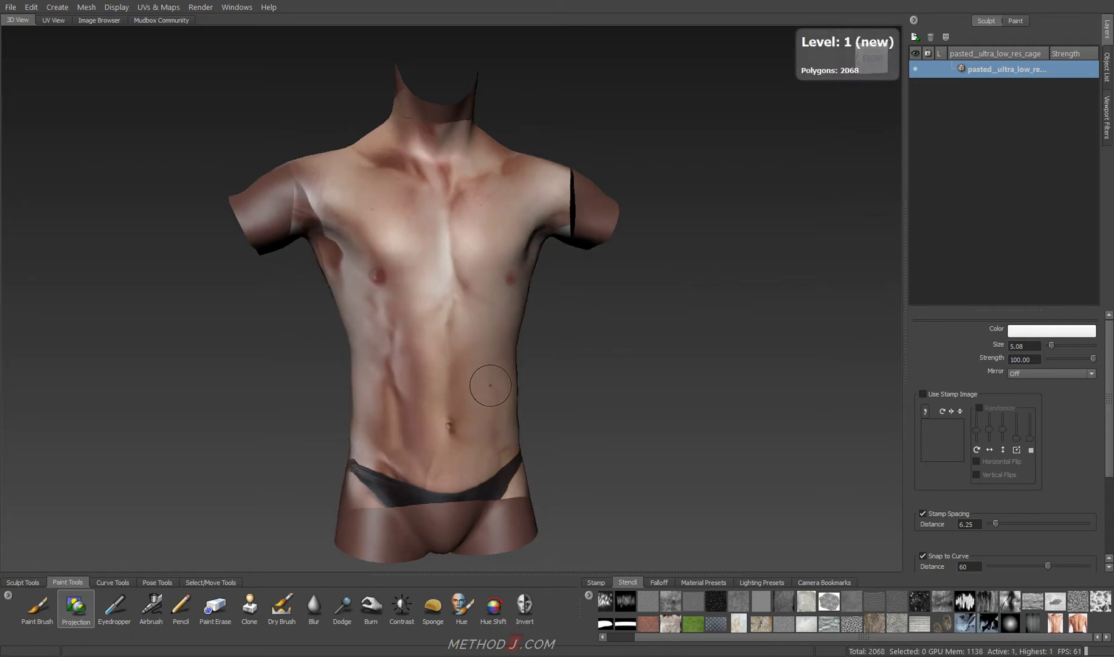
key(shift+d)
right_click(994, 117)
click(1000, 130)
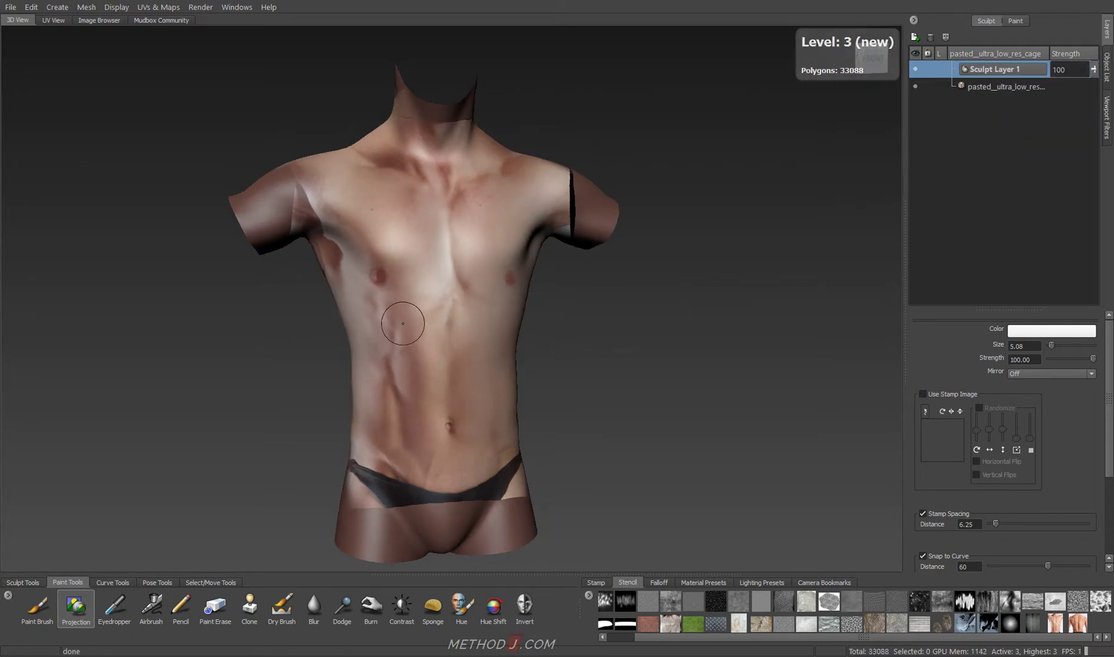
scroll(403, 322, up, 2)
Test Sculpt and Wax strokes on the pectoral, undoing each trial stroke.
click(22, 582)
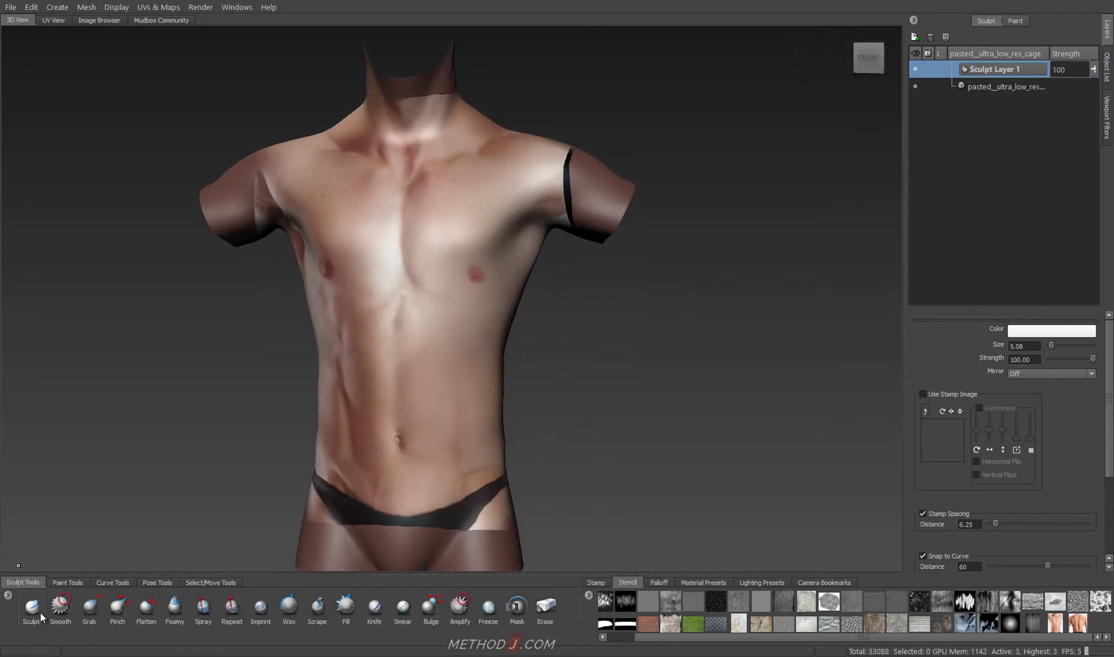
click(32, 607)
alt+drag(385, 278, 412, 341)
drag(430, 201, 483, 188)
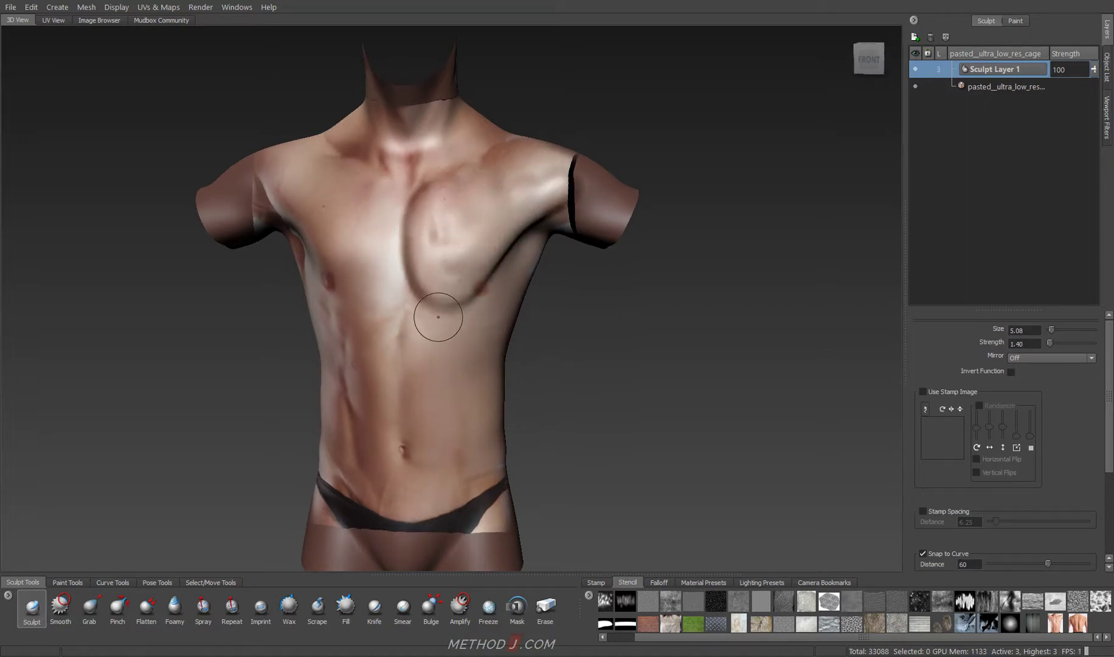
key(ctrl+z)
alt+drag(443, 399, 347, 581)
click(296, 619)
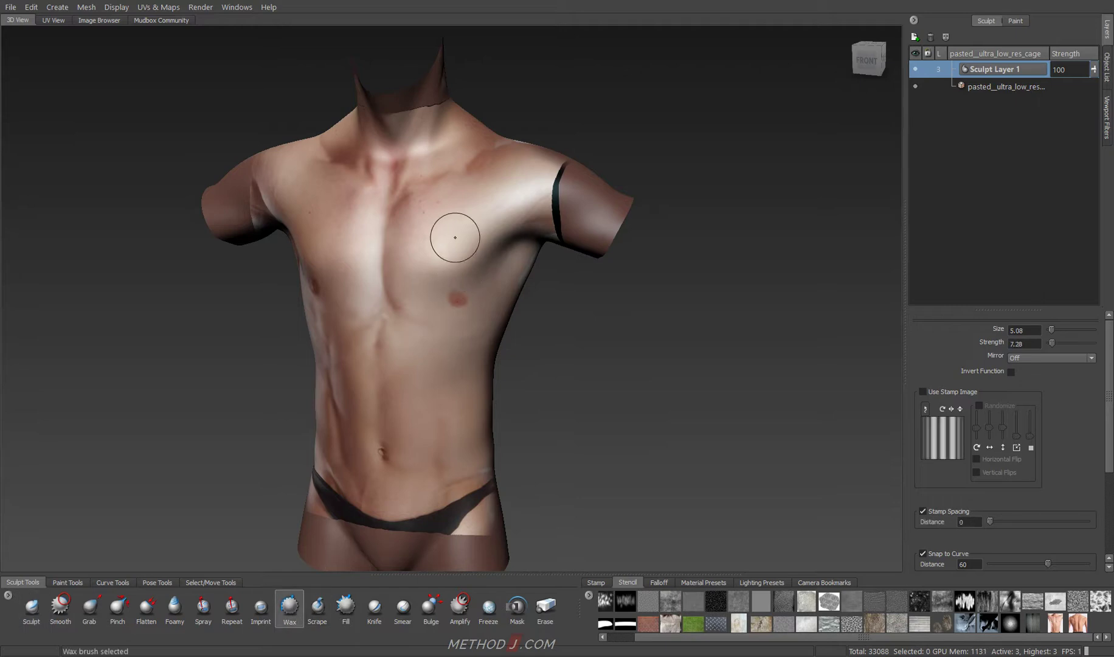
mouse_move(435, 224)
mouse_down()
mouse_move(522, 174)
mouse_move(486, 228)
mouse_move(410, 288)
mouse_move(472, 254)
mouse_move(468, 240)
mouse_up()
key(ctrl+z)
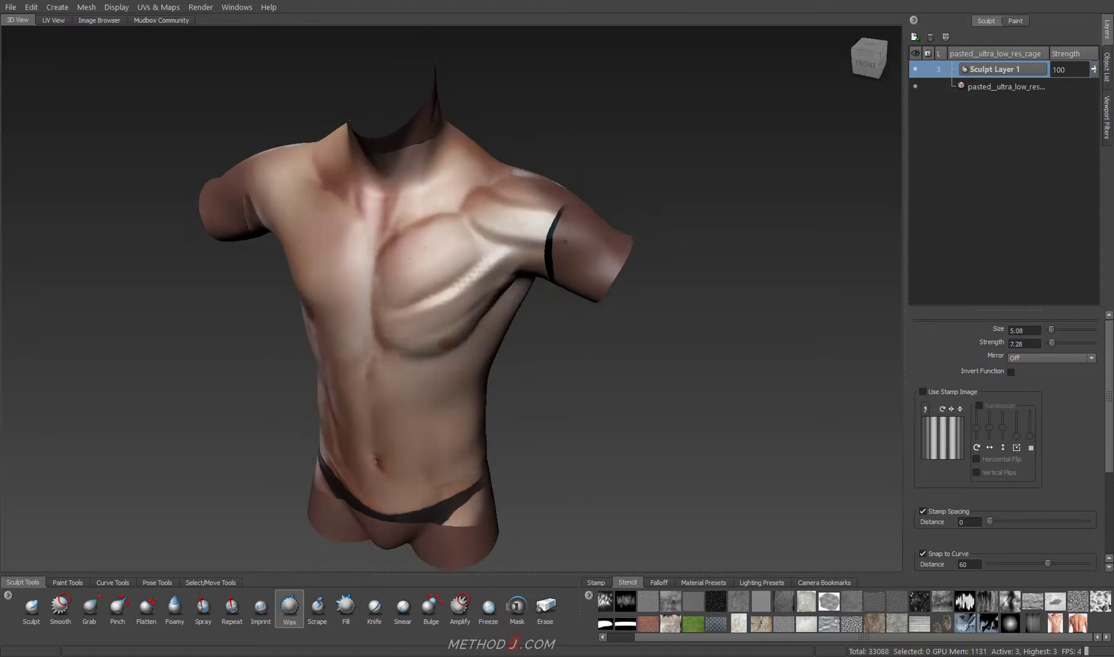
Orbit around the torso while carving the chest and abdominal muscle separations.
mouse_move(486, 242)
alt+mouse_down()
mouse_move(592, 276)
mouse_move(309, 162)
mouse_move(303, 191)
alt+mouse_up()
mouse_move(392, 252)
alt+mouse_down()
mouse_move(327, 194)
mouse_move(372, 231)
alt+mouse_up()
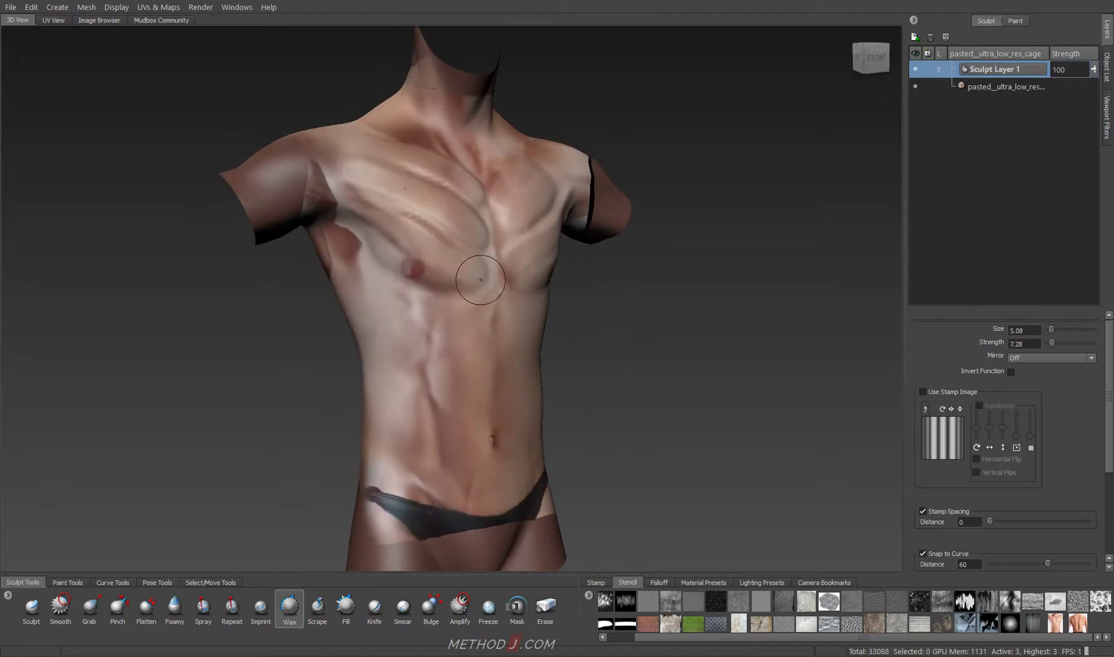
mouse_move(481, 278)
alt+mouse_down()
mouse_move(258, 189)
mouse_move(459, 105)
mouse_move(426, 117)
mouse_move(421, 141)
mouse_move(429, 231)
alt+mouse_up()
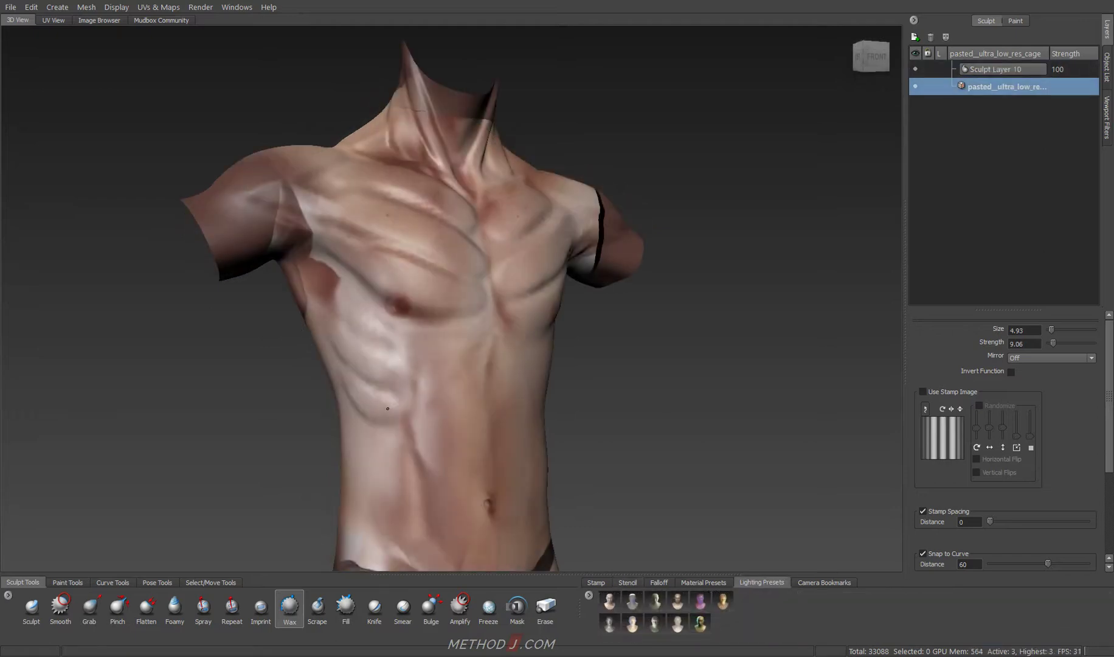
mouse_move(390, 382)
alt+mouse_down()
mouse_move(388, 336)
mouse_move(445, 398)
mouse_move(517, 329)
mouse_move(497, 274)
mouse_move(513, 244)
mouse_move(507, 260)
alt+mouse_up()
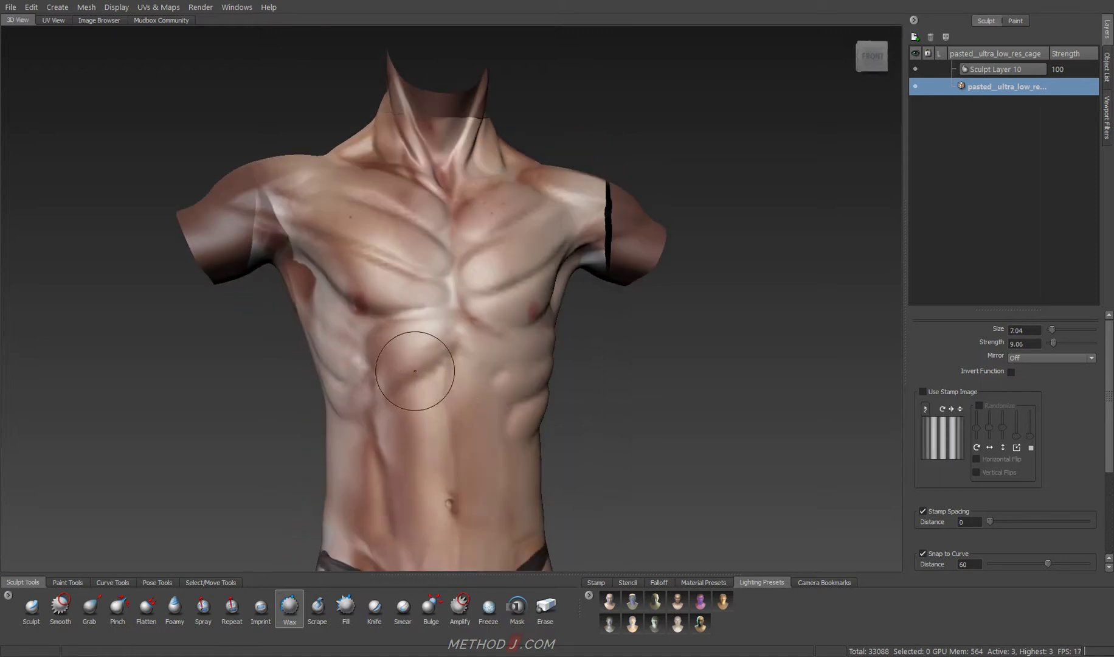
alt+middle_drag(482, 464, 442, 238)
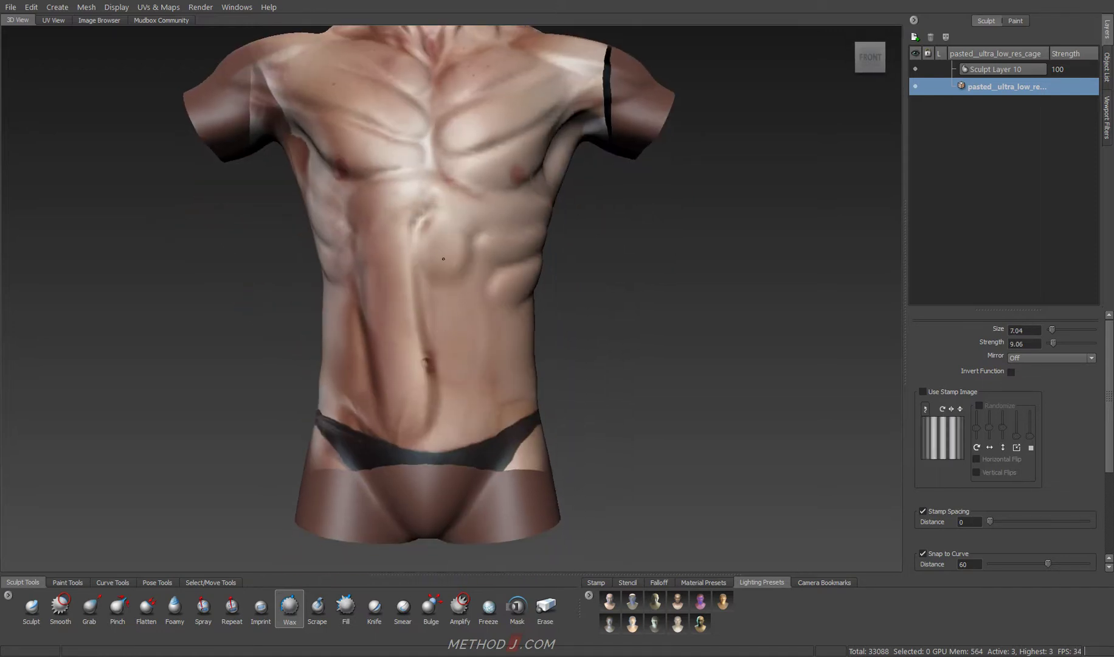
mouse_move(440, 432)
alt+mouse_down()
mouse_move(365, 296)
mouse_move(374, 288)
alt+mouse_up()
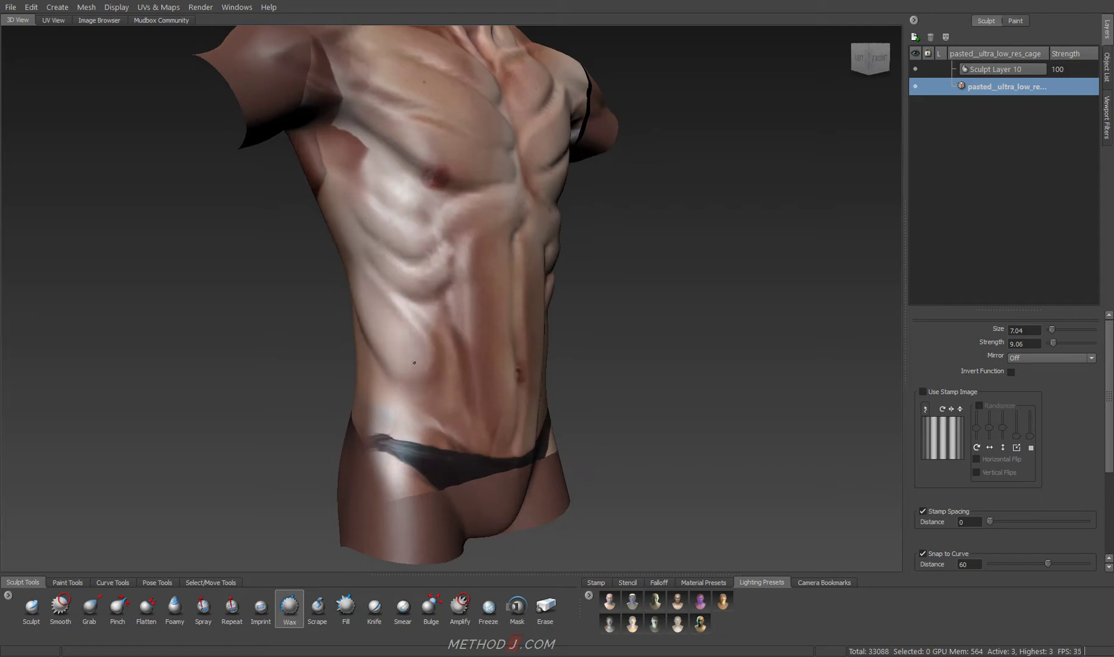
mouse_move(419, 371)
alt+mouse_down()
mouse_move(400, 392)
mouse_move(481, 435)
mouse_move(470, 349)
alt+mouse_up()
alt+right_drag(470, 348, 472, 302)
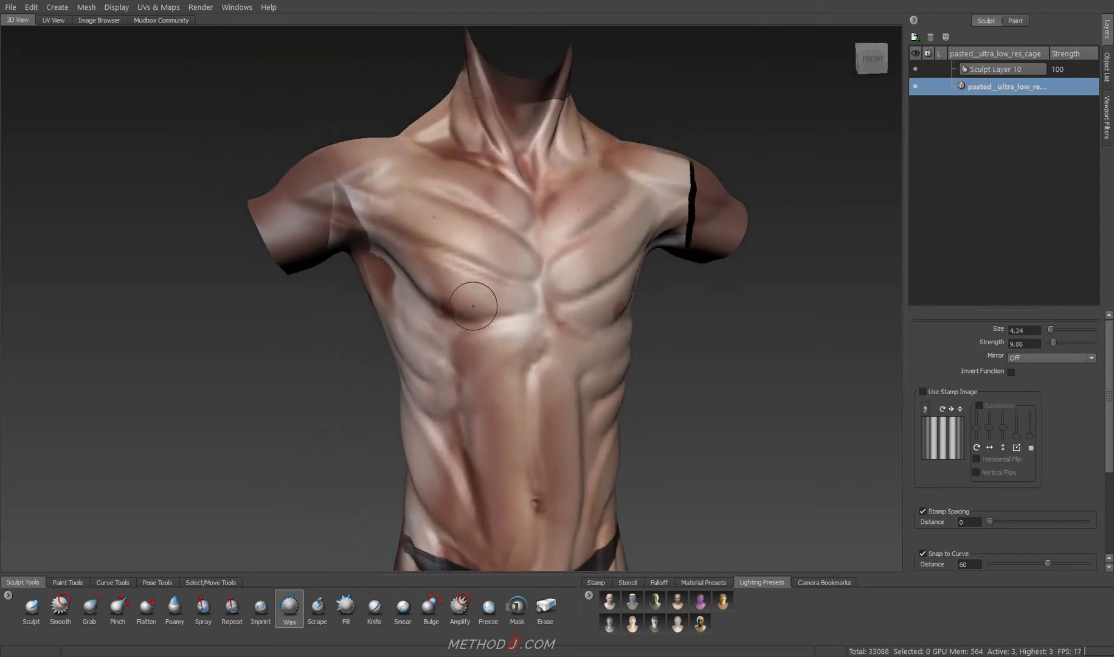
alt+drag(473, 303, 480, 321)
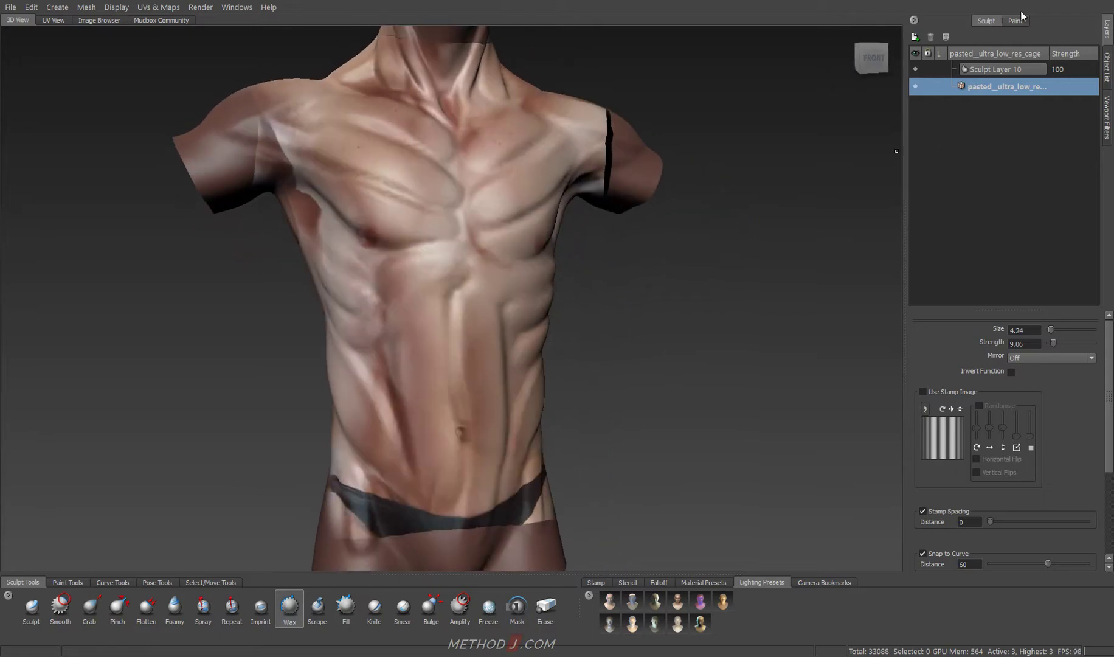
Hide the projected photo texture, add a sculpt layer above Sculpt Layer 10 and pick the Smooth brush.
click(1017, 22)
click(915, 75)
click(987, 20)
alt+drag(487, 305, 522, 322)
click(988, 68)
right_click(992, 110)
click(1014, 117)
alt+drag(453, 218, 407, 160)
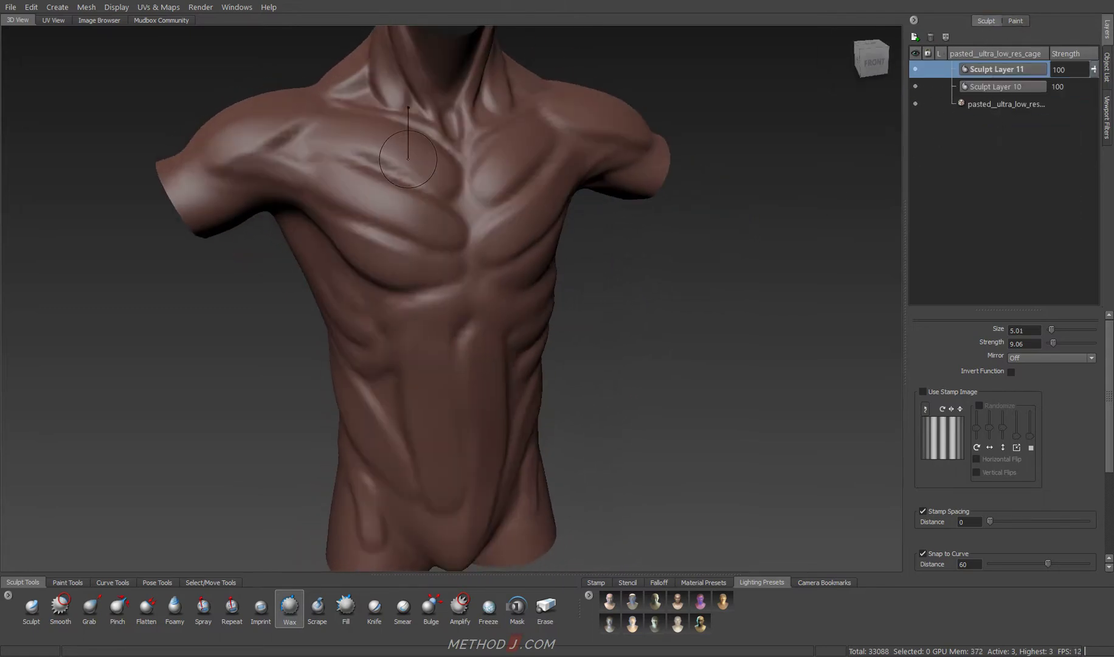
click(65, 617)
alt+drag(488, 261, 511, 250)
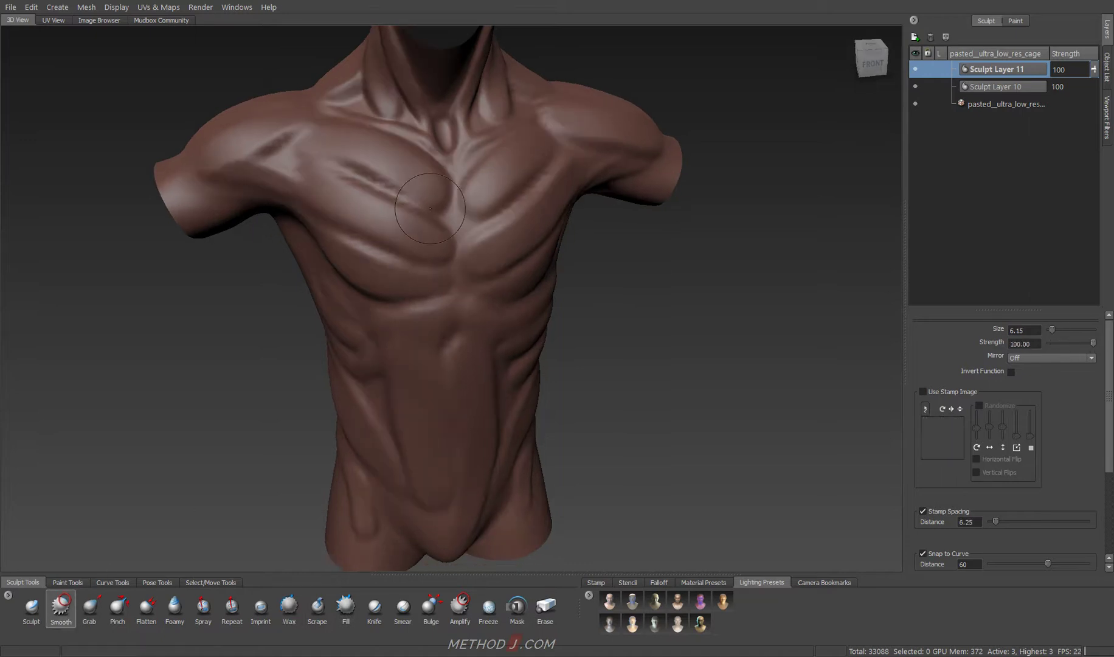
Tumble around the torso to inspect the smoothed creases from side, low and front angles.
mouse_move(402, 178)
alt+mouse_down()
mouse_move(413, 241)
mouse_move(527, 173)
alt+mouse_up()
mouse_move(601, 161)
alt+mouse_down()
mouse_move(498, 155)
mouse_move(515, 262)
mouse_move(505, 389)
alt+mouse_up()
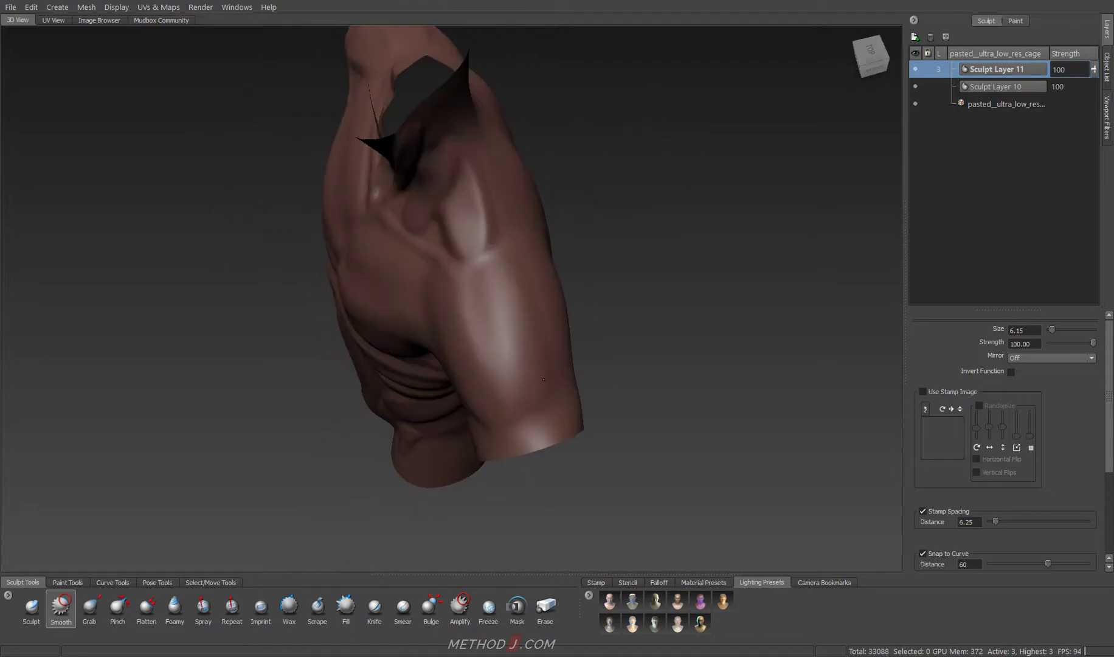
alt+drag(482, 236, 536, 135)
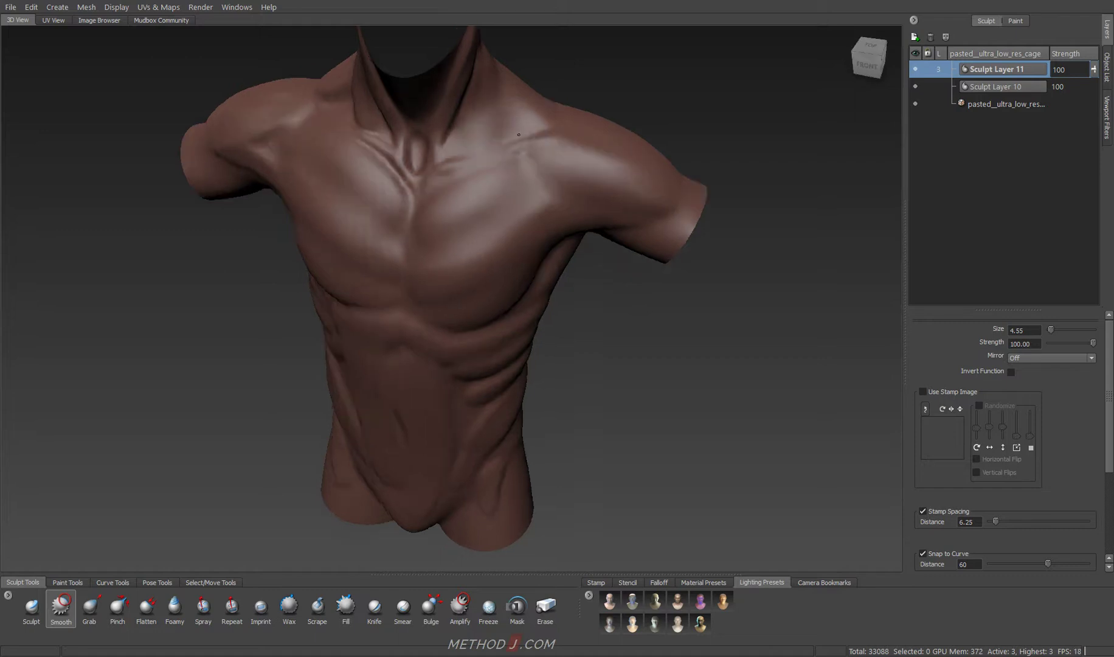
alt+drag(458, 132, 379, 144)
alt+drag(386, 100, 339, 256)
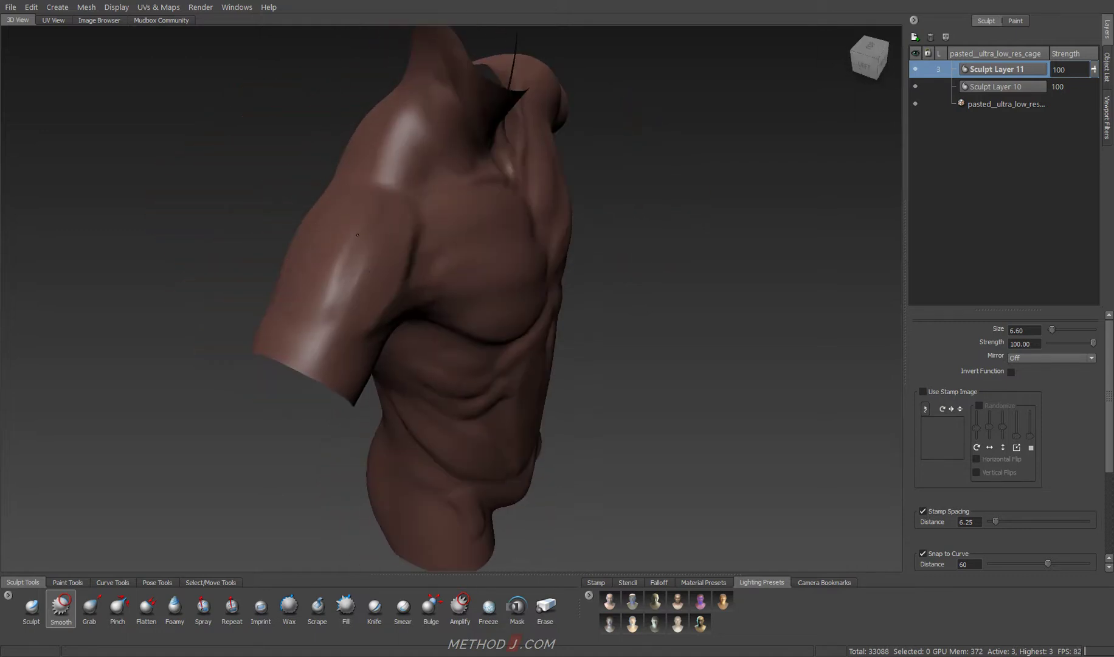
alt+drag(326, 317, 377, 226)
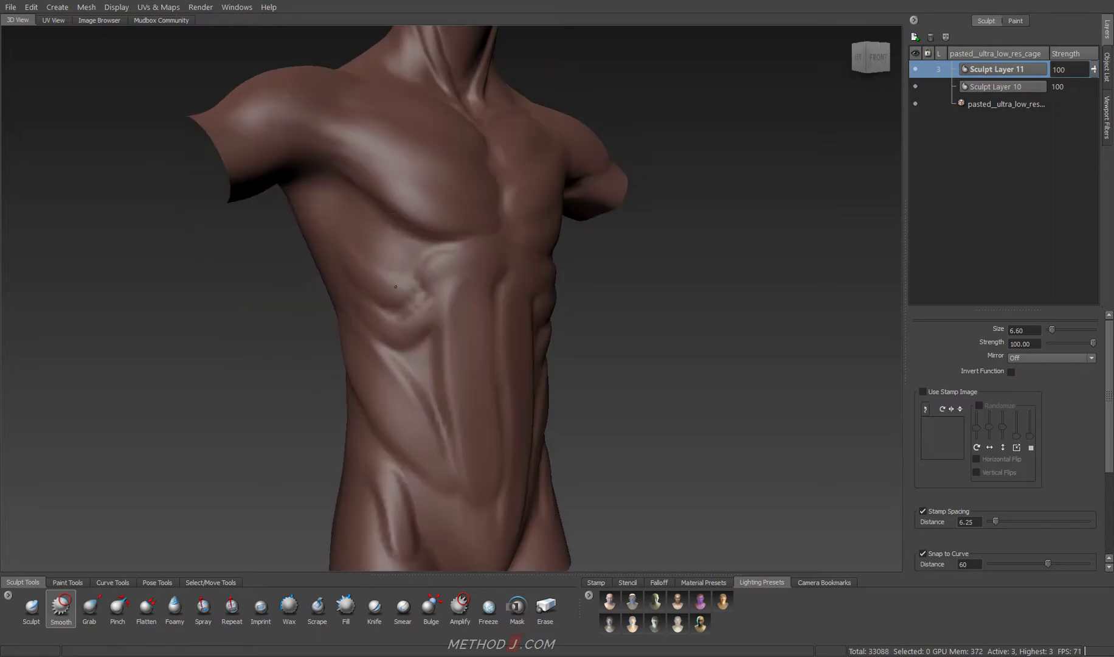
mouse_move(448, 280)
alt+mouse_down()
mouse_move(519, 352)
mouse_move(412, 483)
mouse_move(414, 447)
alt+mouse_up()
alt+drag(414, 406, 385, 360)
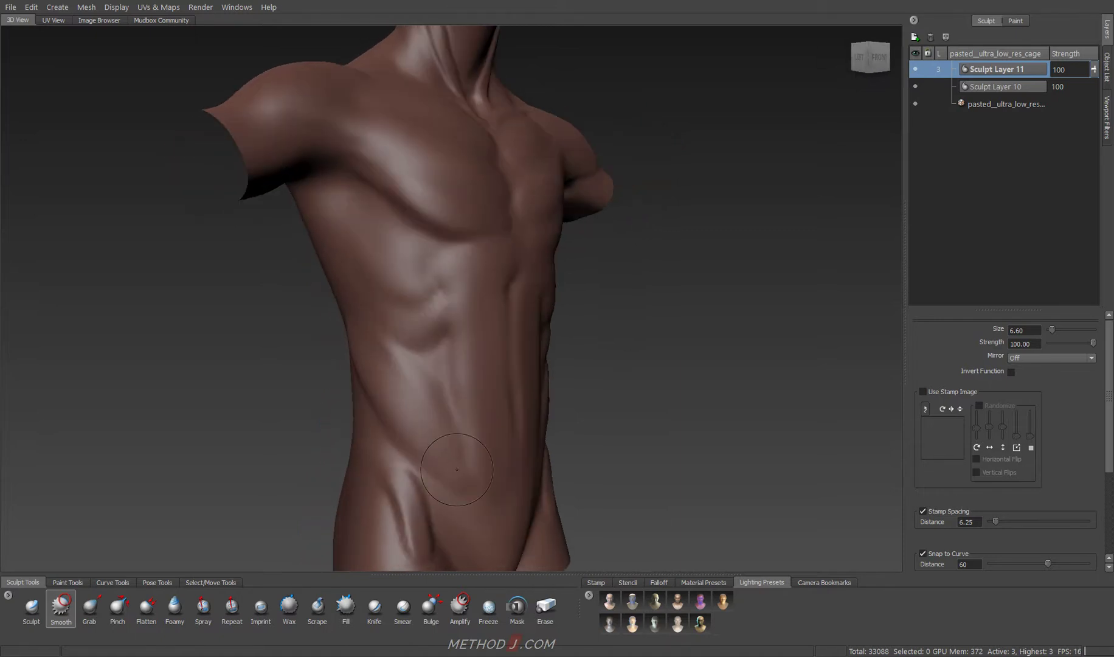
alt+drag(454, 470, 488, 324)
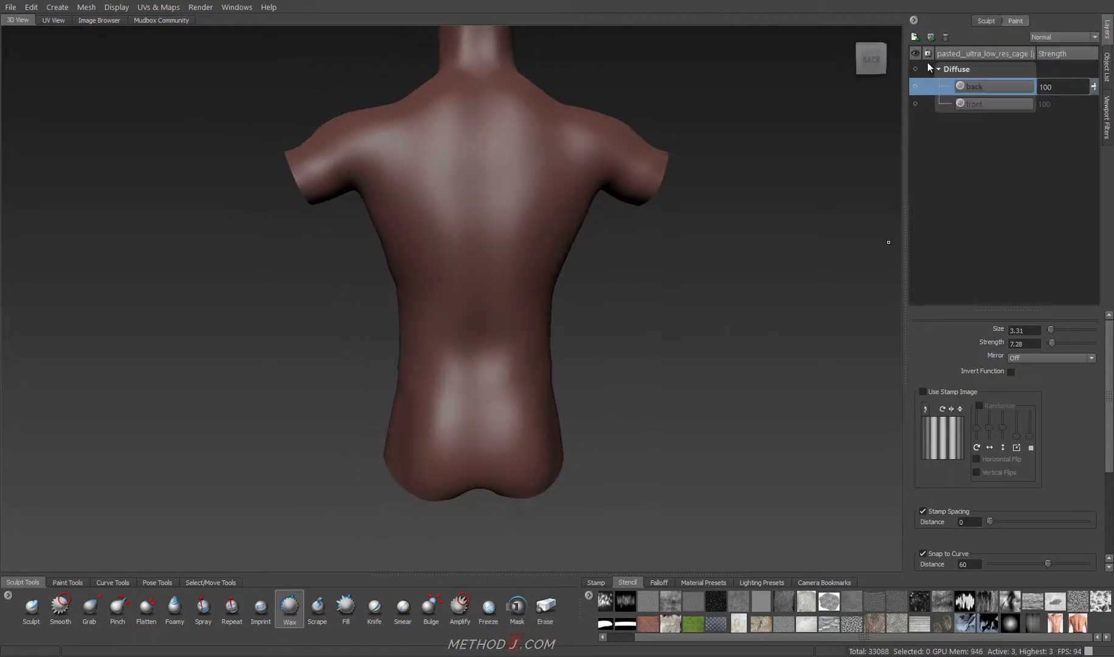
Lay wax strokes over the upper back, neck and left shoulder blade.
alt+drag(507, 242, 490, 258)
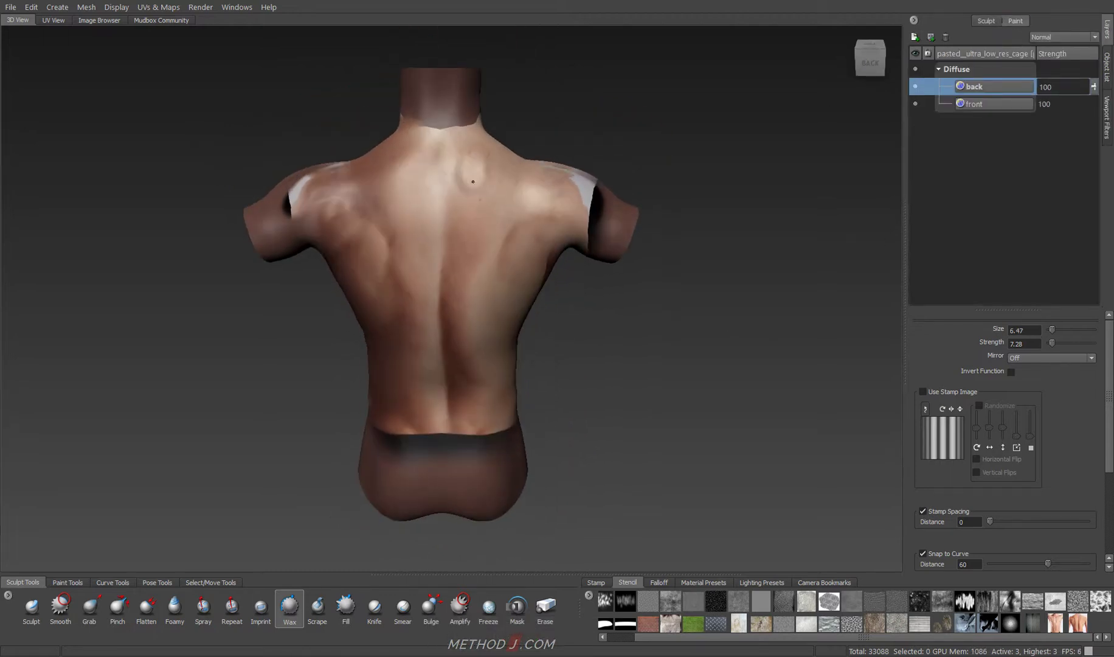
mouse_move(460, 174)
mouse_down()
mouse_move(468, 216)
mouse_move(410, 157)
mouse_up()
mouse_move(418, 218)
alt+mouse_down()
mouse_move(392, 200)
mouse_move(397, 135)
alt+mouse_up()
alt+drag(338, 192, 400, 261)
mouse_move(366, 226)
alt+mouse_down()
mouse_move(402, 340)
mouse_move(426, 326)
alt+mouse_up()
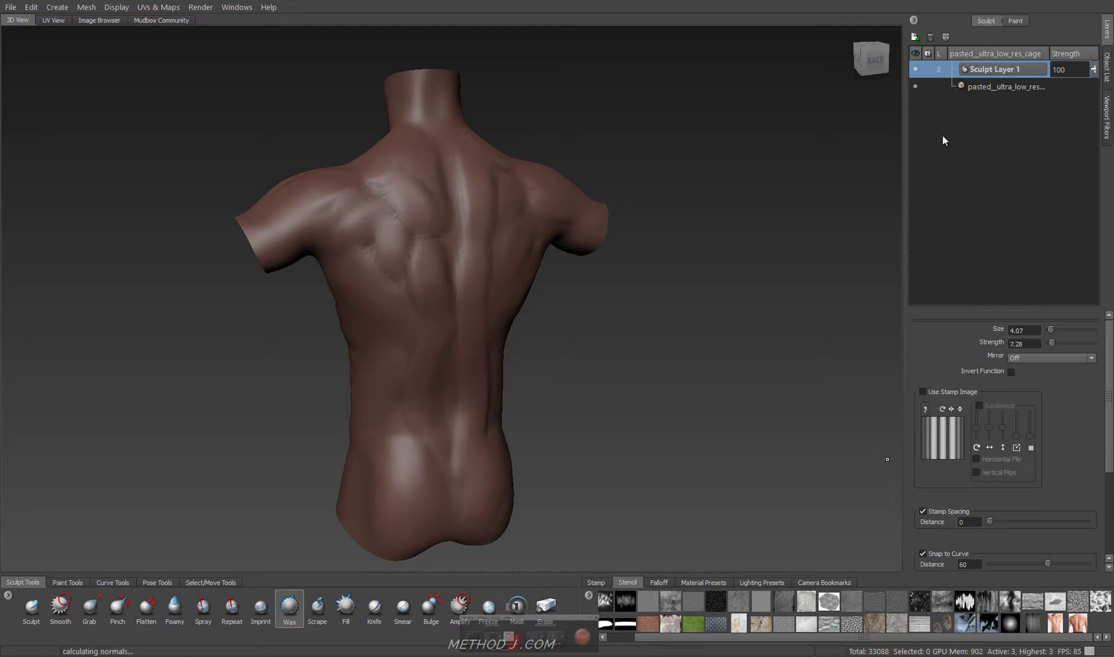
Set both reference paint layers to strength 50 and subdivide the torso to level 4.
click(1015, 20)
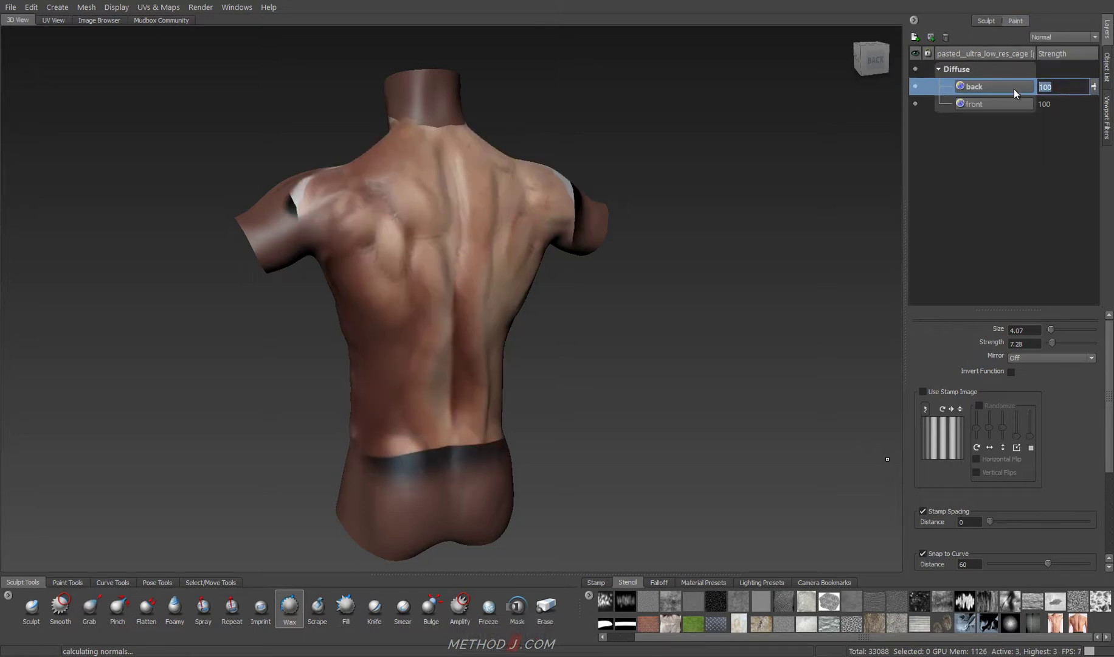
text(50)
click(1059, 103)
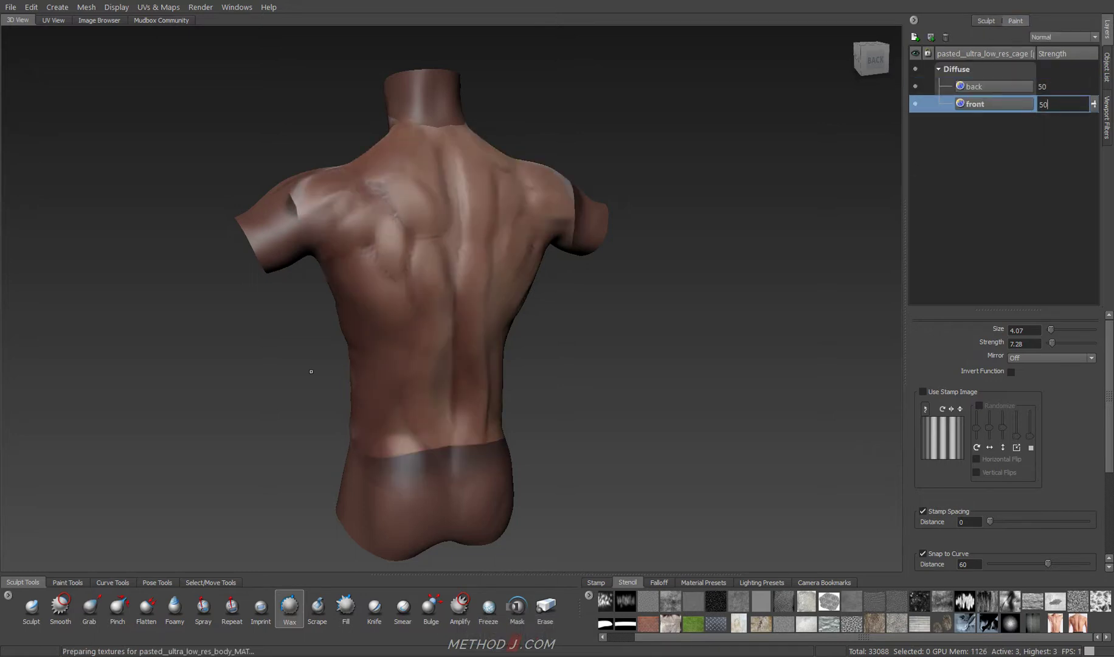
alt+drag(316, 372, 525, 344)
scroll(526, 344, up, 5)
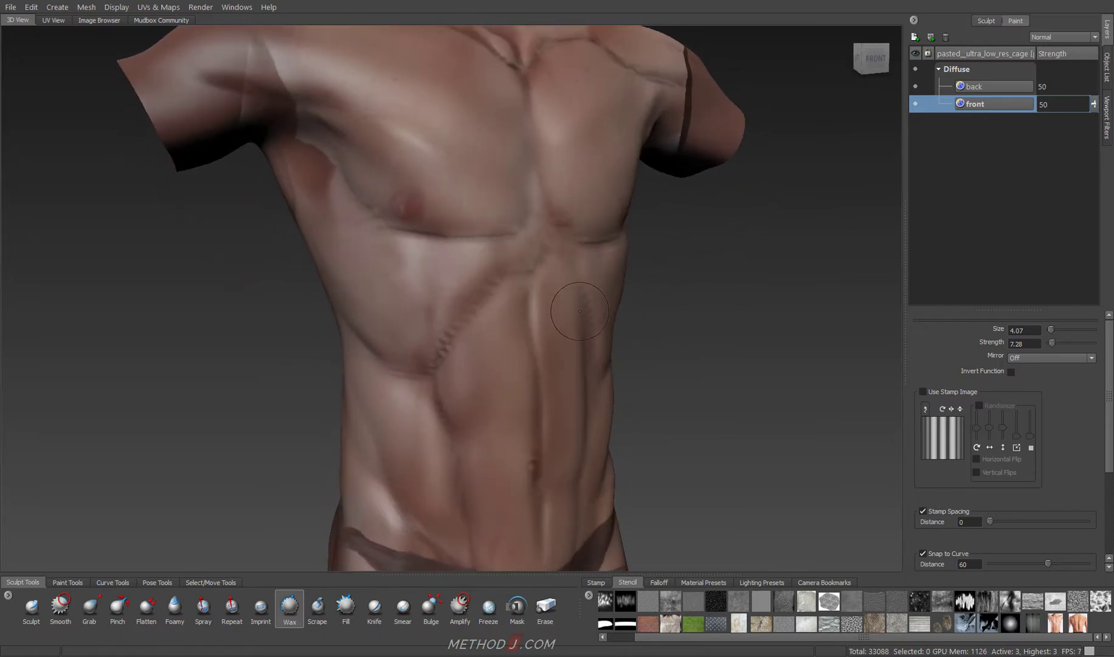
key(shift+d)
Hide the painted reference layers, add a new sculpt layer and carve a groove beside the chest.
click(916, 69)
alt+drag(488, 366, 567, 386)
alt+drag(487, 348, 409, 349)
right_click(1005, 157)
click(1032, 167)
mouse_move(453, 262)
alt+mouse_down()
mouse_move(414, 256)
mouse_move(427, 305)
mouse_move(451, 278)
mouse_move(478, 321)
mouse_move(518, 347)
alt+mouse_up()
Undo the chest groove and add a fresh sculpt layer for the detailing.
click(1107, 117)
key(ctrl+z)
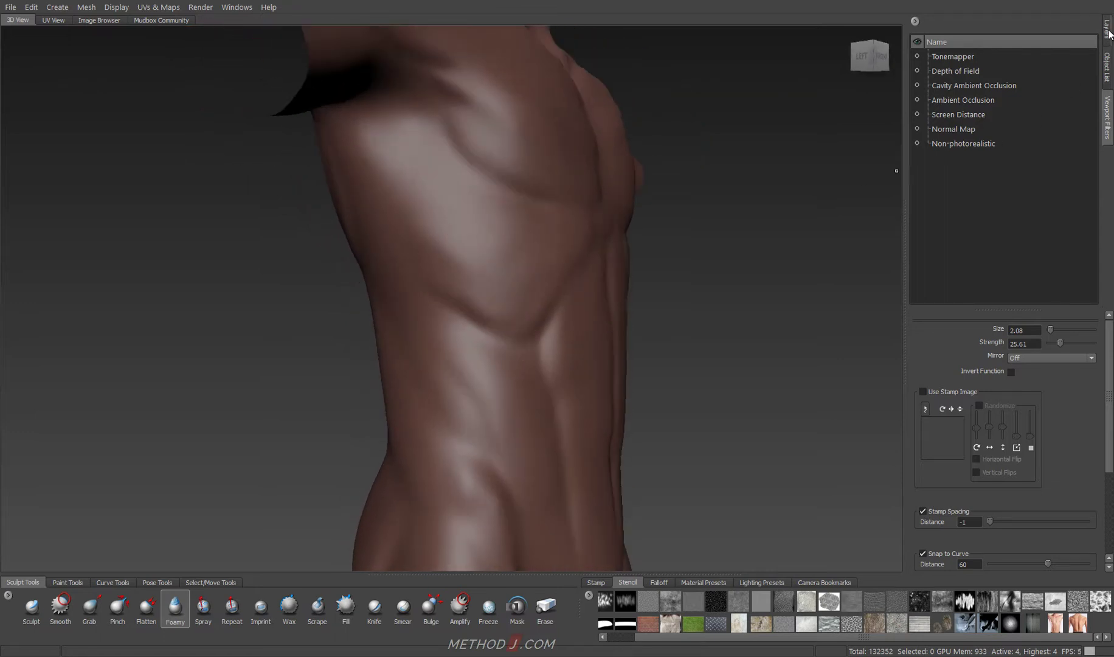
click(1107, 33)
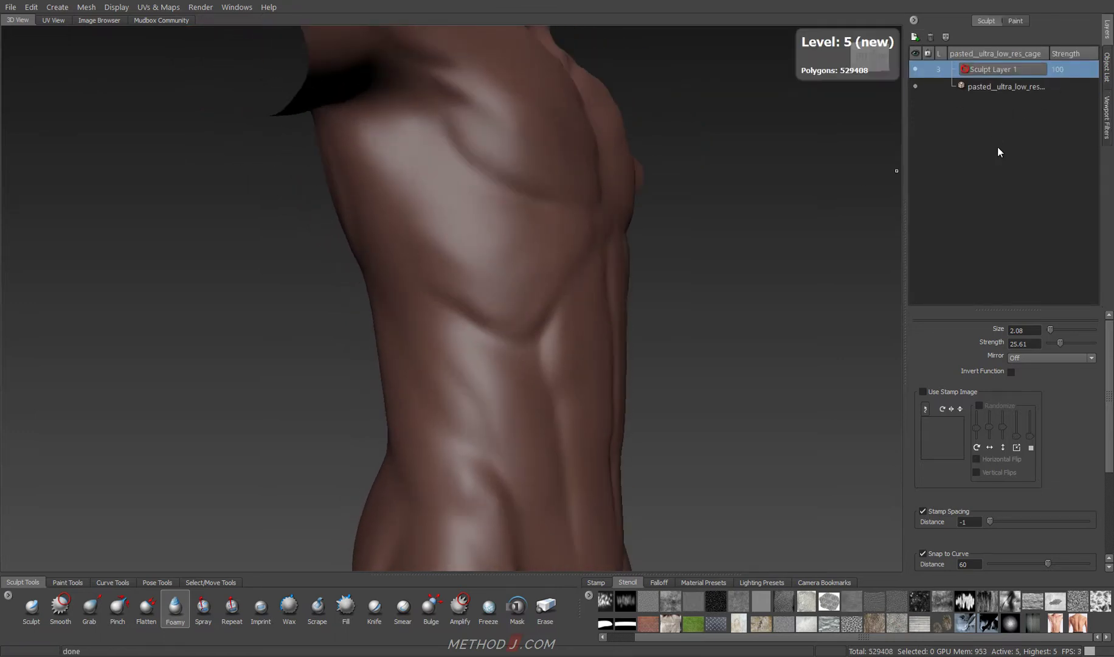
right_click(999, 145)
click(1018, 159)
Carve Foamy grooves into the side of the chest and pectorals, checking from the front.
mouse_move(474, 189)
mouse_down()
mouse_move(480, 265)
mouse_move(530, 305)
mouse_move(548, 231)
mouse_move(453, 148)
mouse_up()
drag(450, 147, 458, 211)
mouse_move(462, 113)
mouse_down()
mouse_move(509, 304)
mouse_move(431, 78)
mouse_up()
drag(431, 78, 444, 187)
drag(365, 183, 383, 261)
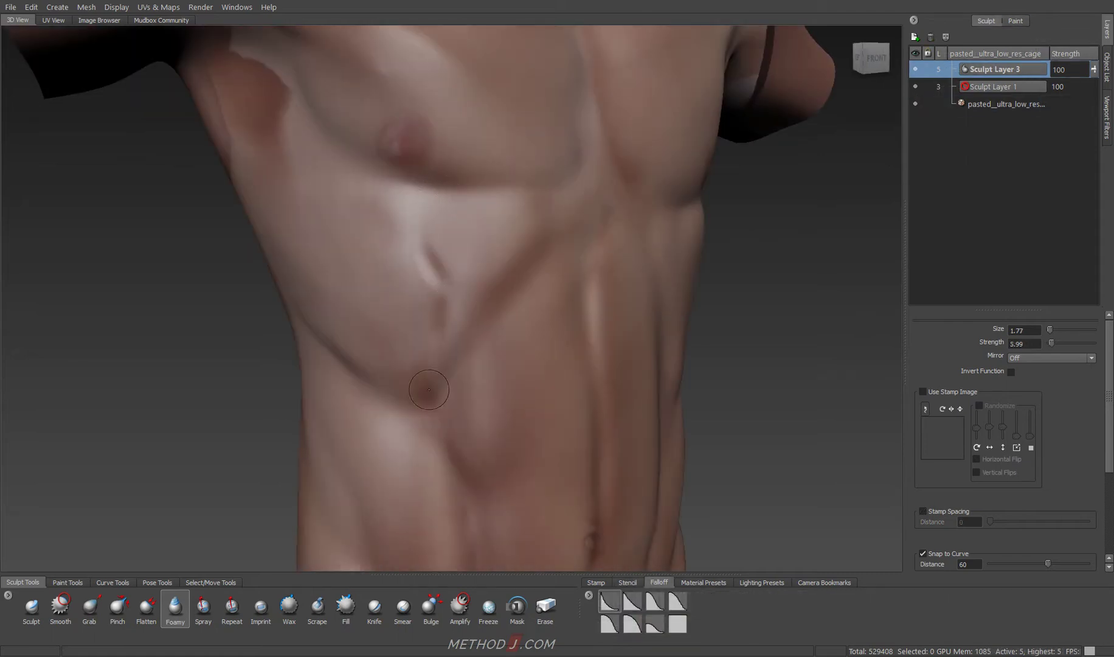
alt+drag(428, 389, 485, 183)
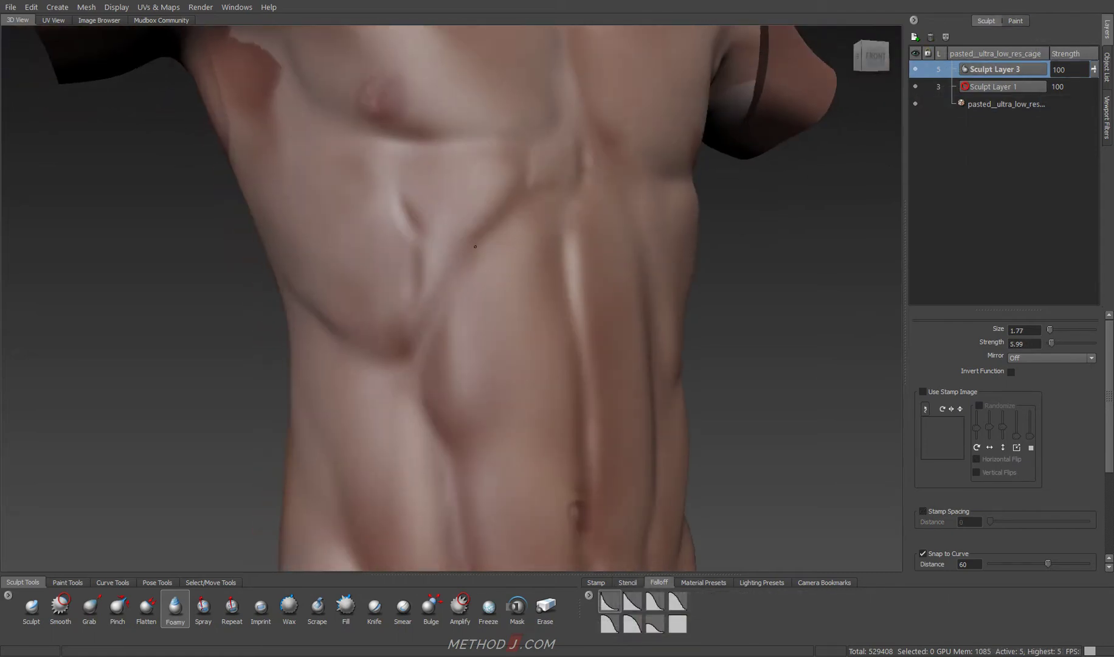
alt+drag(400, 267, 403, 386)
alt+right_drag(403, 386, 521, 342)
Smooth the chest grooves and carve a groove down the abdomen.
key(shift)
alt+drag(521, 342, 515, 318)
alt+drag(425, 387, 408, 318)
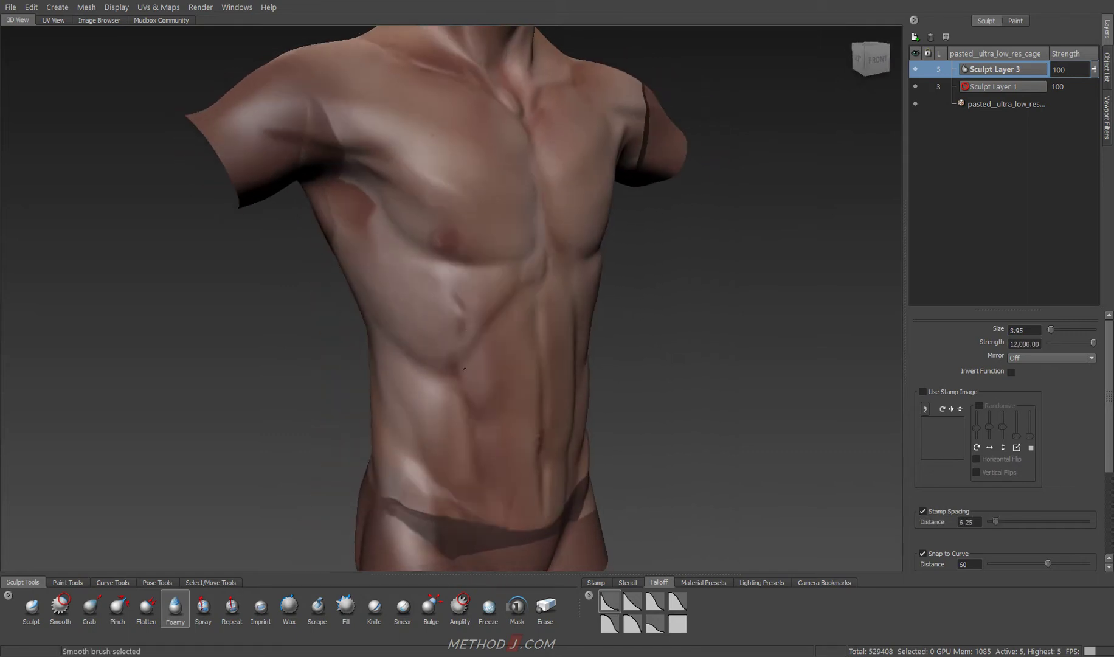
alt+right_drag(448, 455, 415, 348)
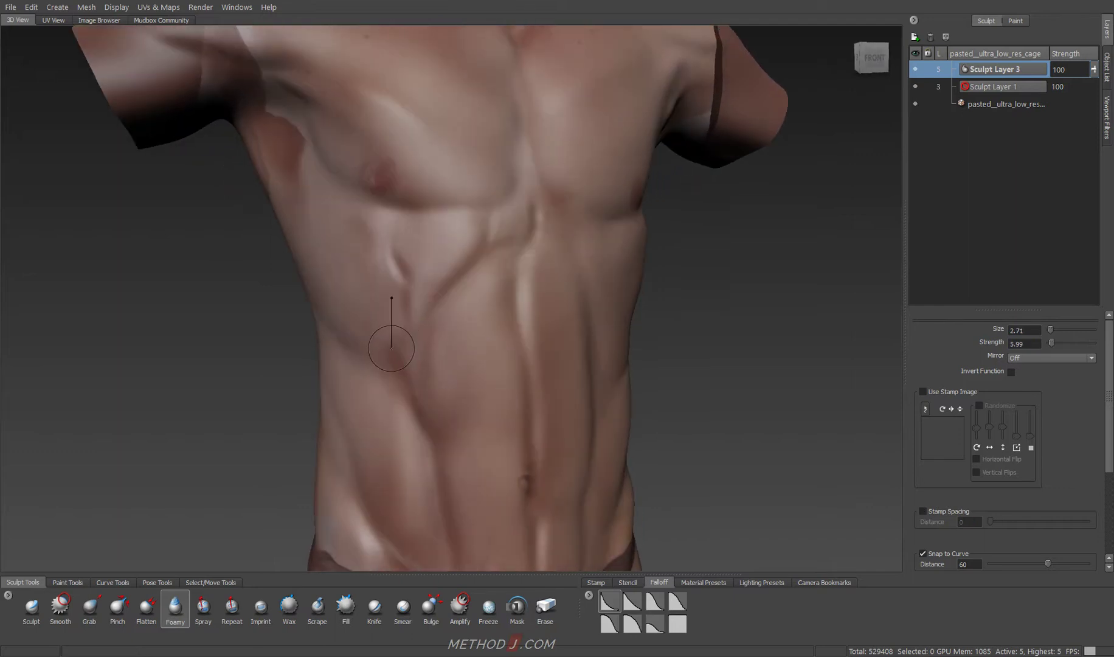
drag(391, 348, 415, 405)
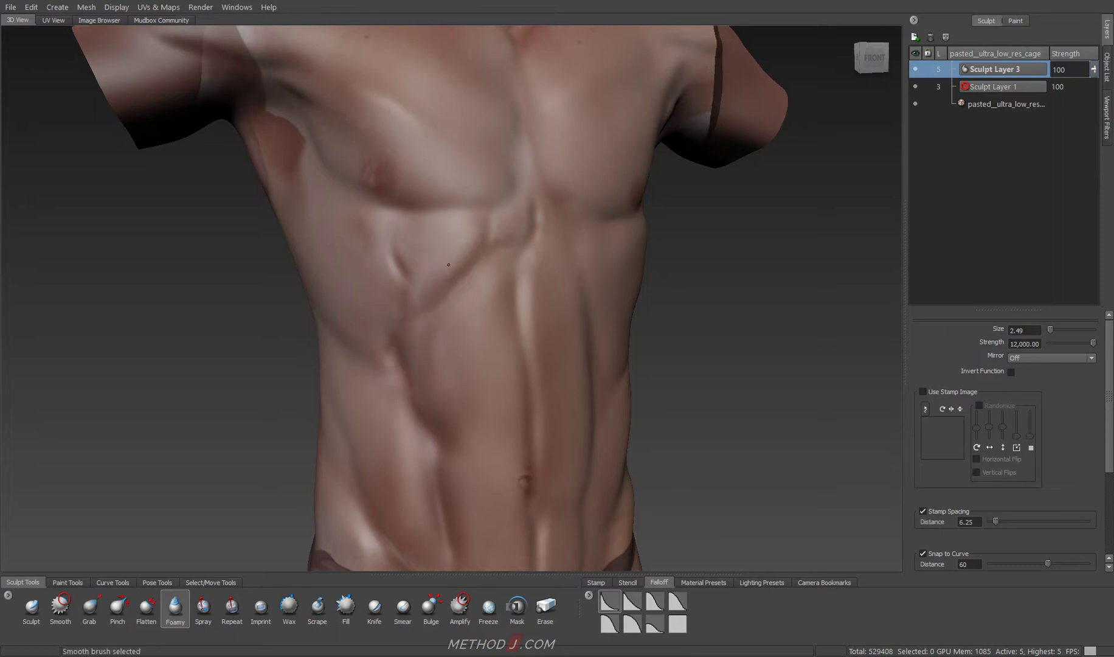
alt+right_drag(365, 338, 357, 251)
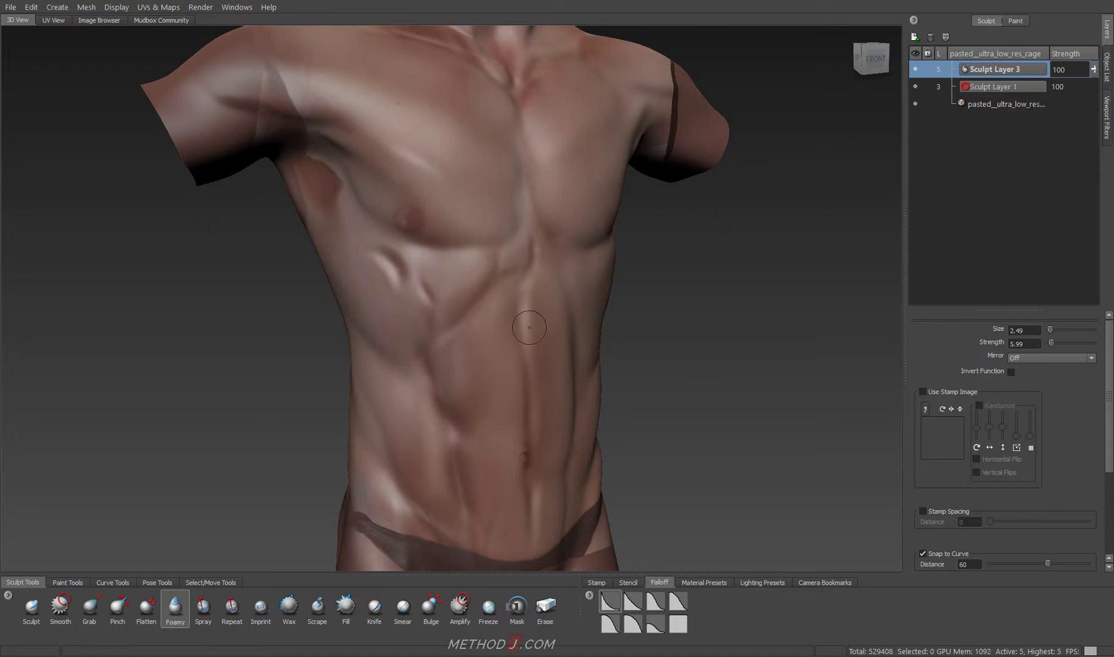
Wax with Mirror X across the chest, alternate sculpt and smooth, then turn mirroring off.
click(289, 605)
click(1052, 357)
click(1017, 373)
mouse_move(367, 246)
alt+mouse_down()
mouse_move(371, 268)
mouse_move(421, 256)
mouse_move(353, 196)
mouse_move(446, 208)
alt+mouse_up()
key(1)
alt+drag(468, 273, 335, 197)
key(2)
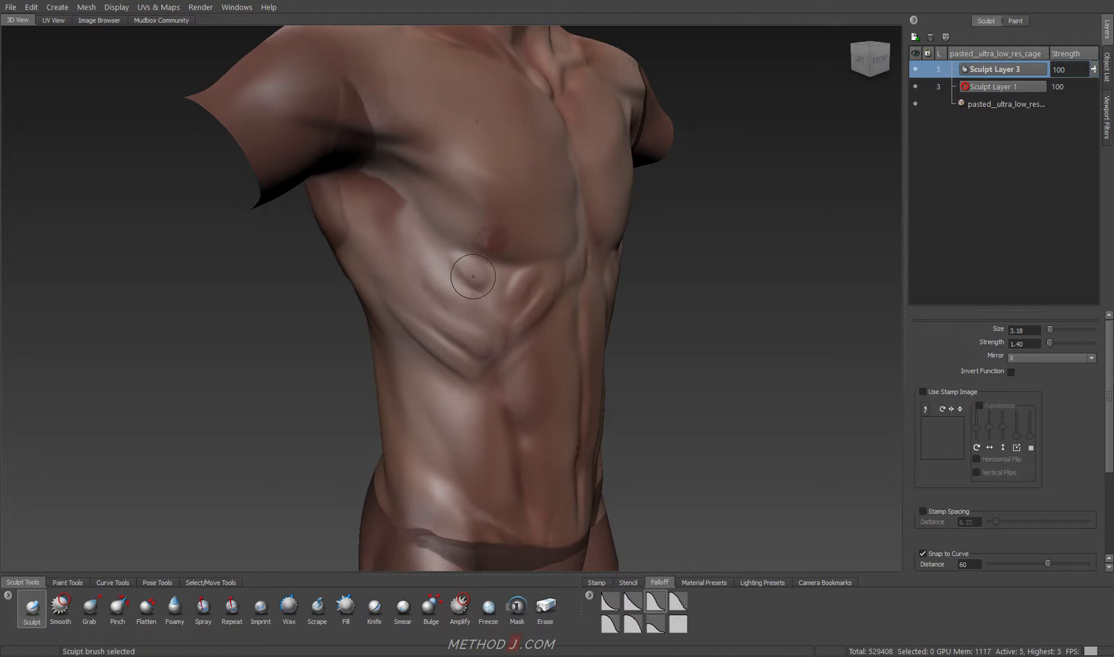
alt+drag(478, 288, 433, 268)
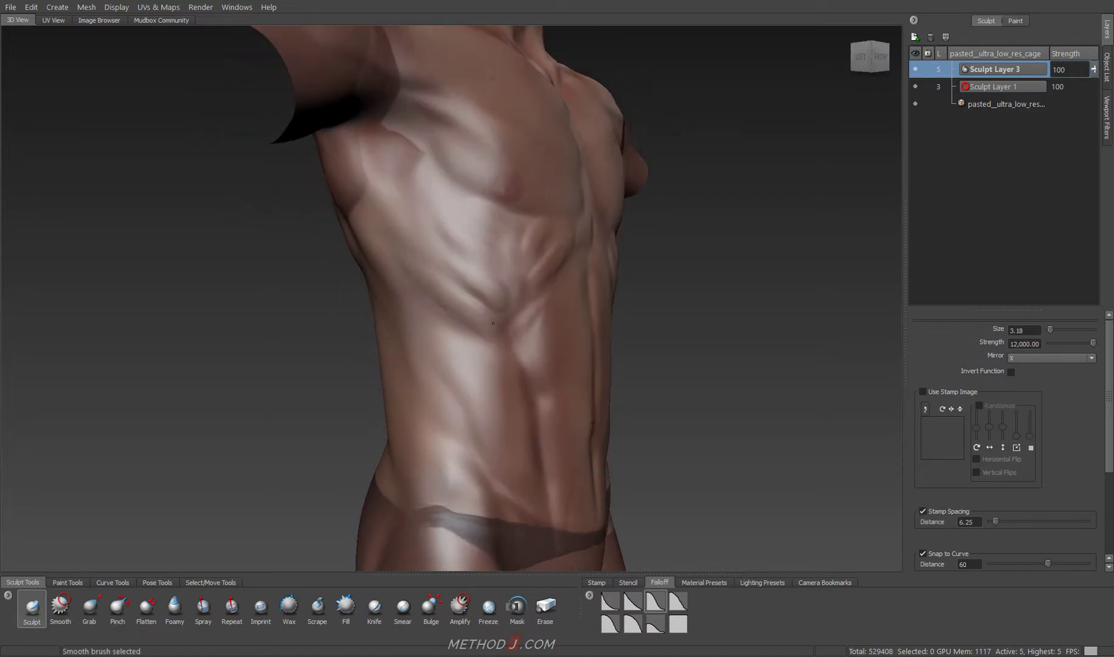
alt+drag(493, 320, 460, 313)
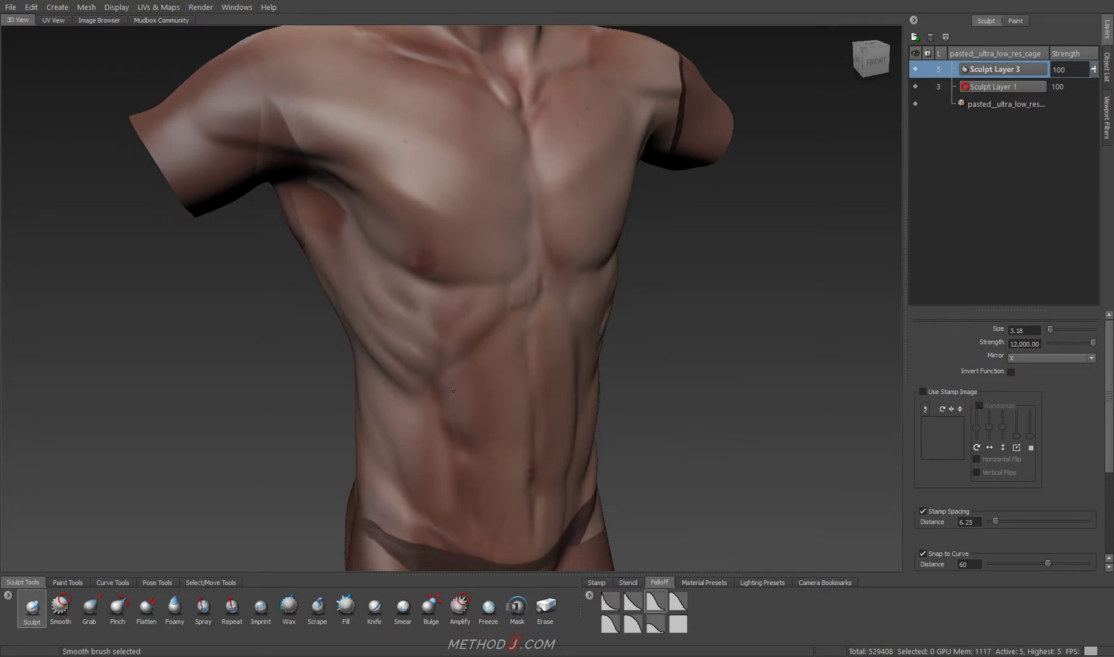
alt+drag(452, 377, 411, 292)
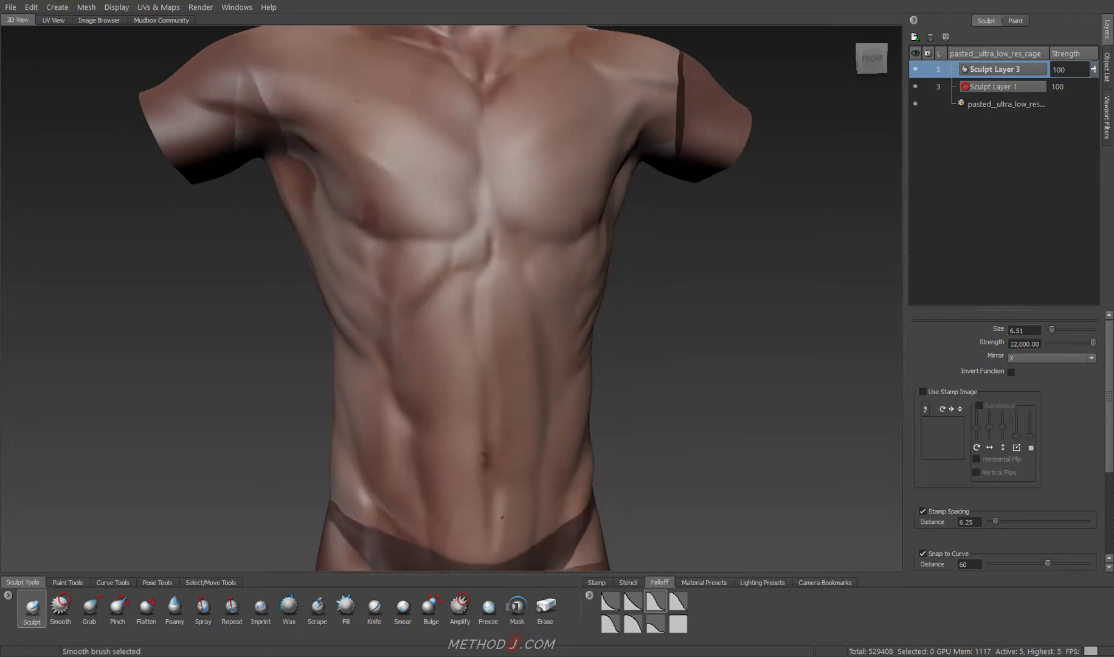
key(6)
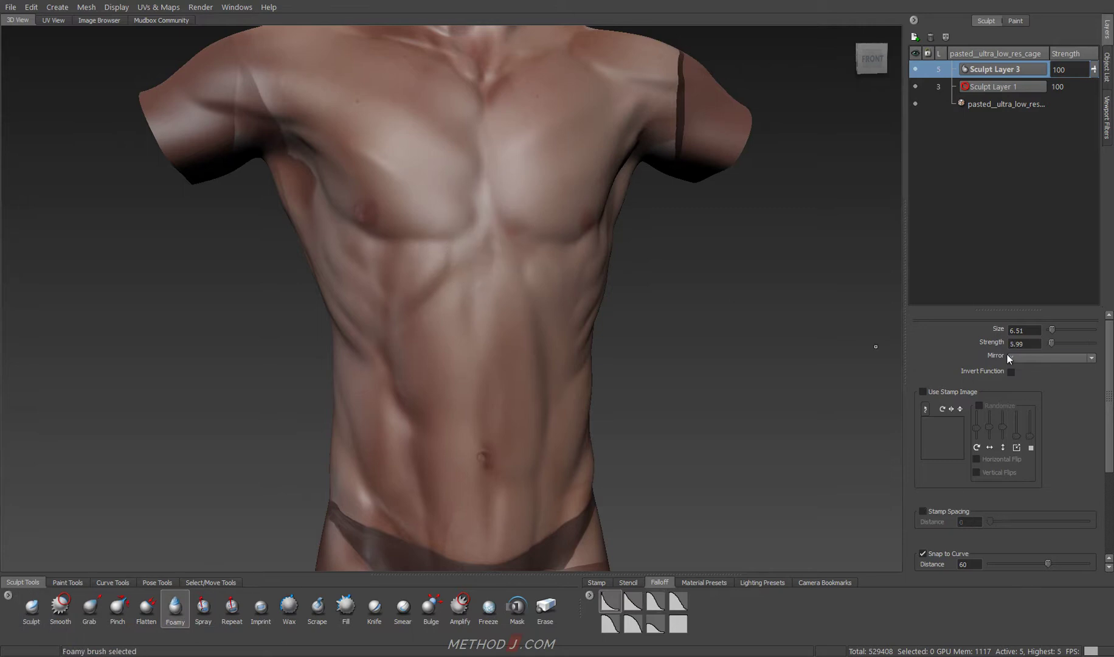
click(1012, 357)
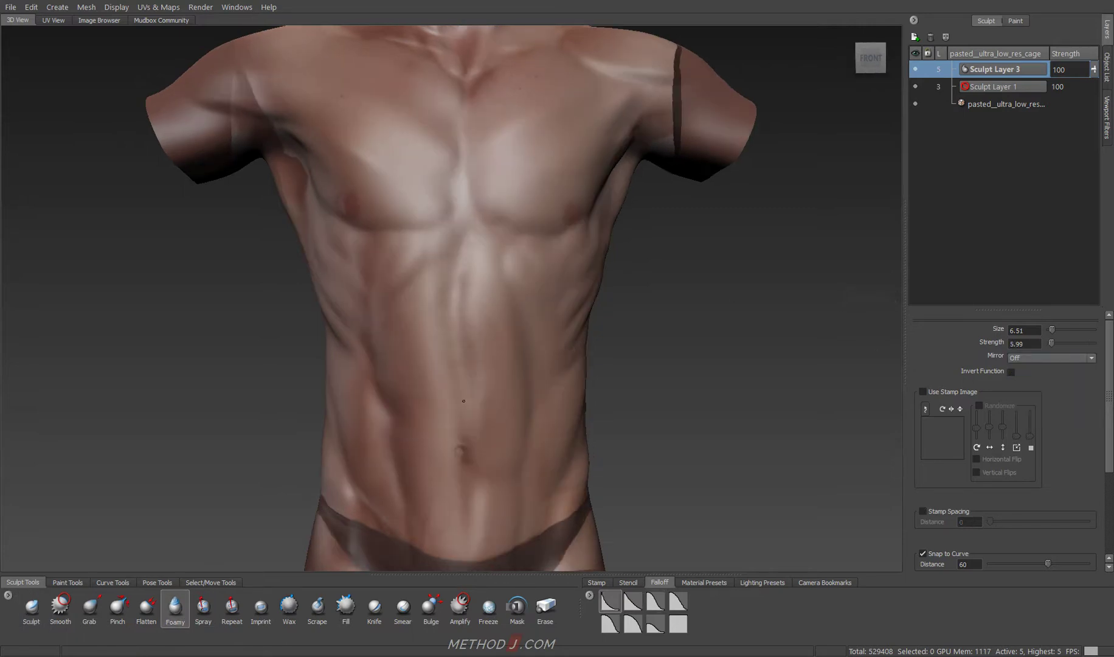
Turn on Cavity Ambient Occlusion shading and smooth around the lower abdomen for the navel.
click(1107, 118)
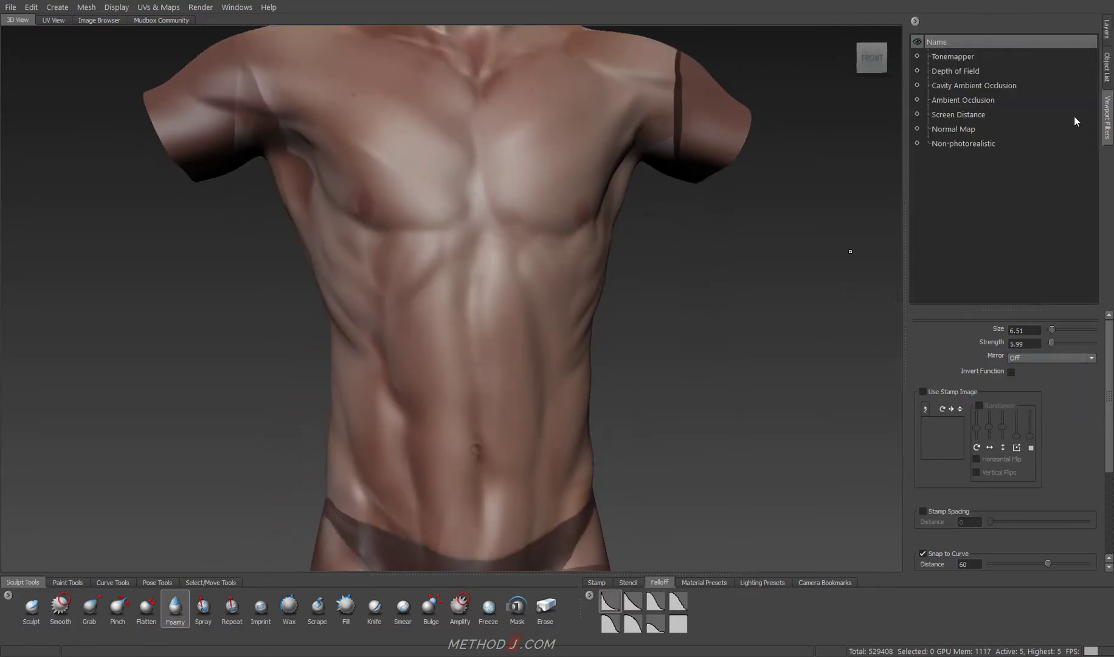
click(917, 85)
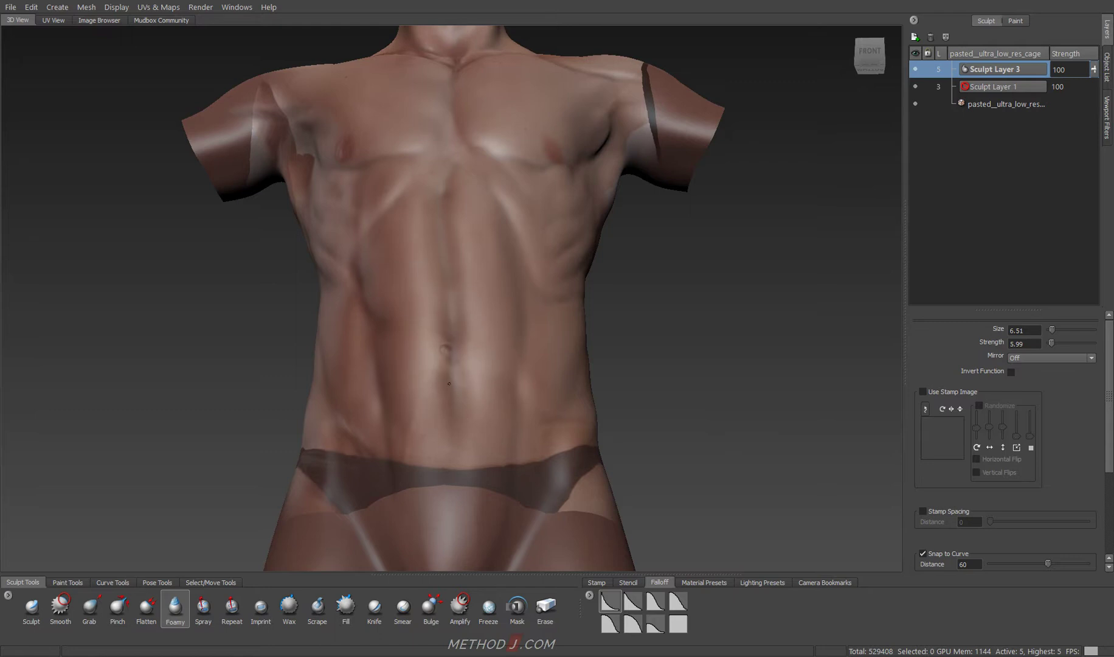
alt+drag(450, 398, 465, 249)
key(shift)
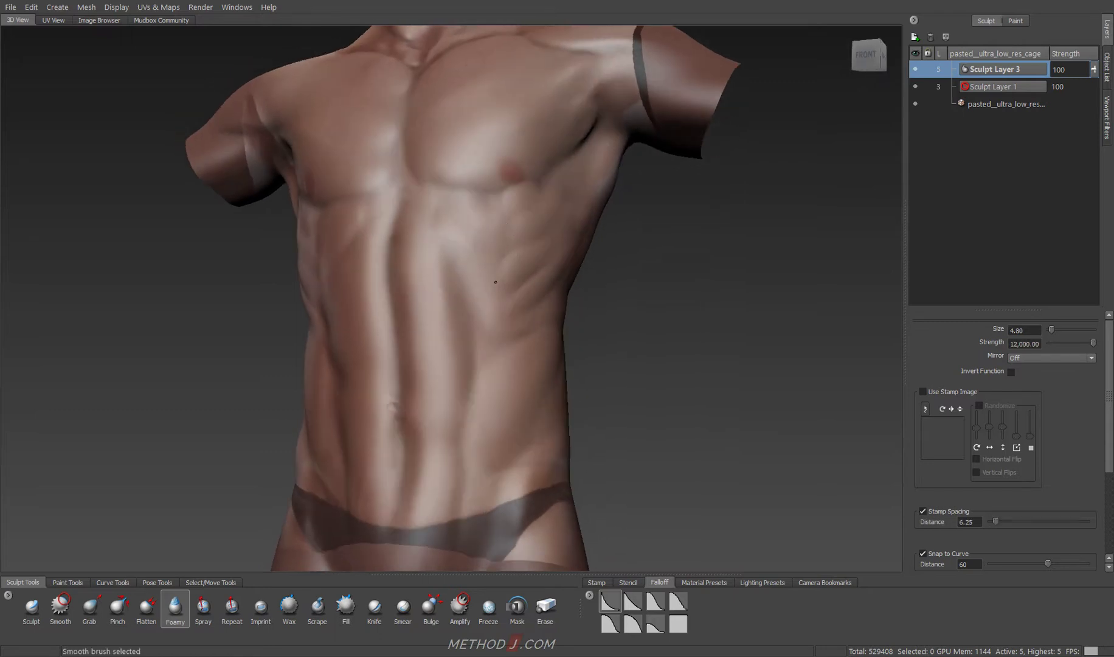
mouse_move(508, 329)
alt+mouse_down()
mouse_move(461, 111)
mouse_move(454, 234)
mouse_move(424, 224)
mouse_move(555, 111)
mouse_move(363, 236)
alt+mouse_up()
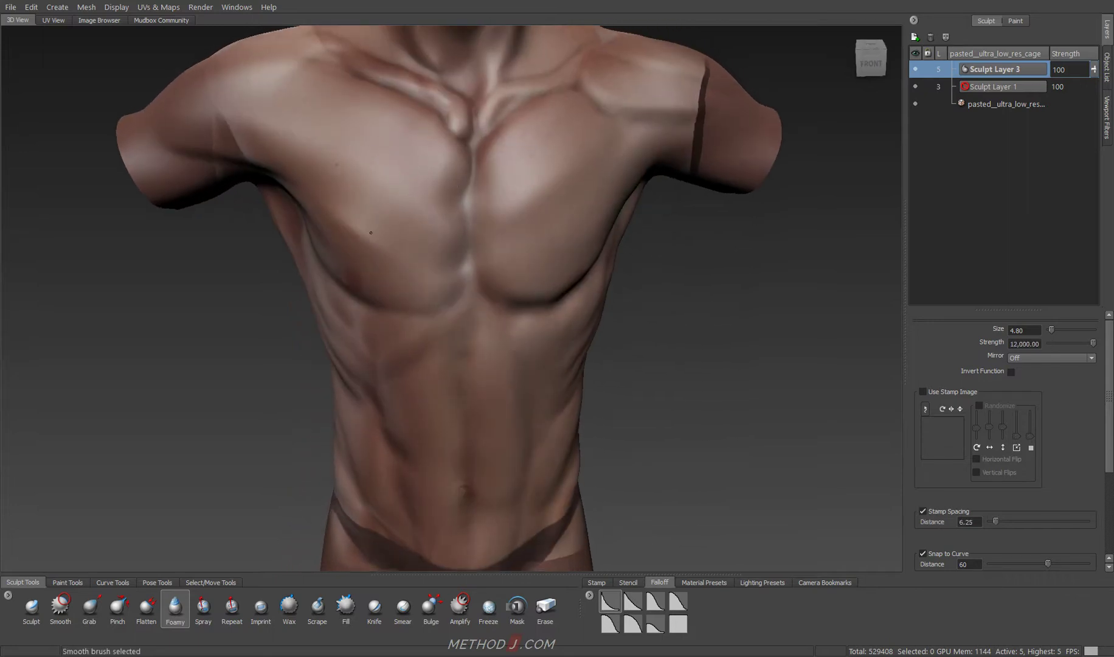
alt+drag(311, 169, 379, 172)
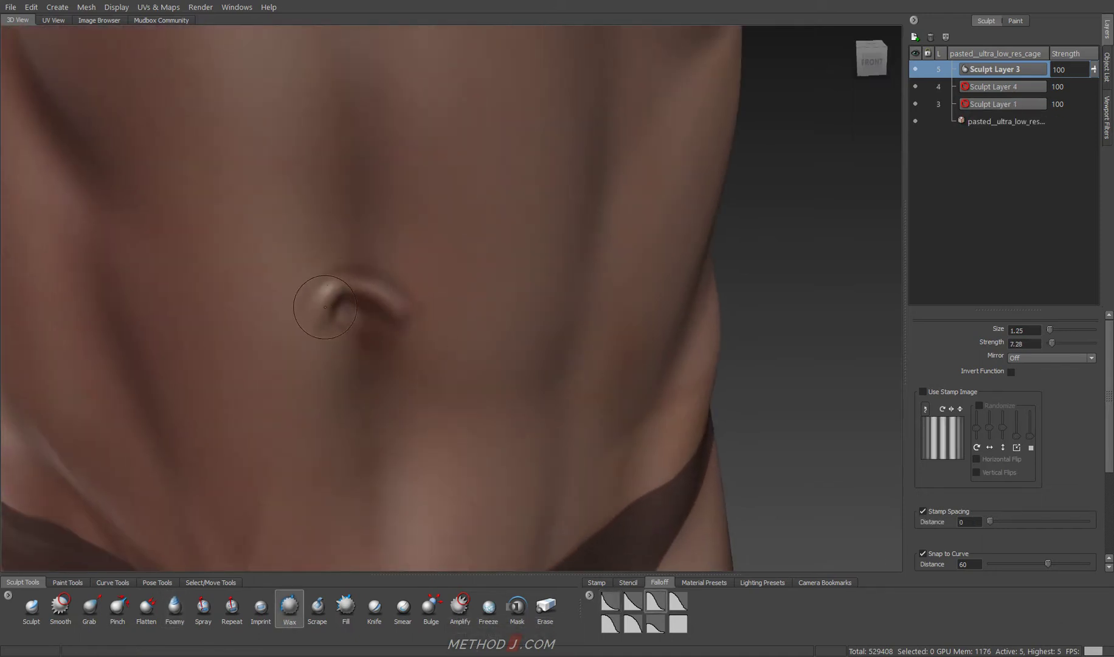
Alternate wax, smooth and fill strokes to hollow the navel and blend its rim.
key(shift)
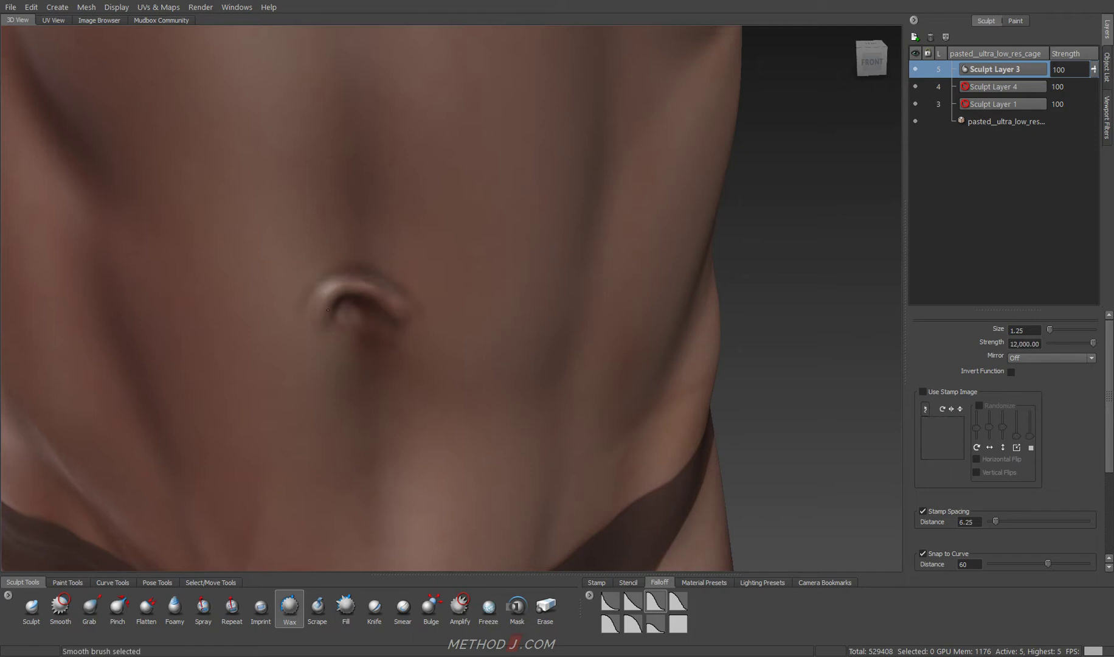
key(shift)
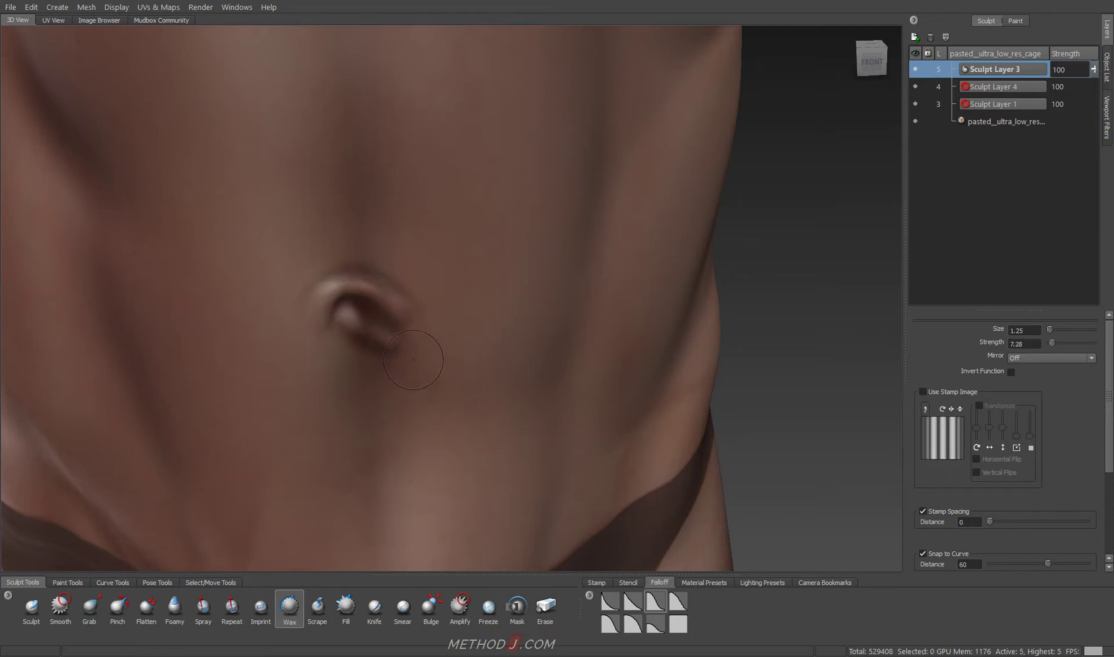
alt+drag(415, 360, 354, 275)
key(shift)
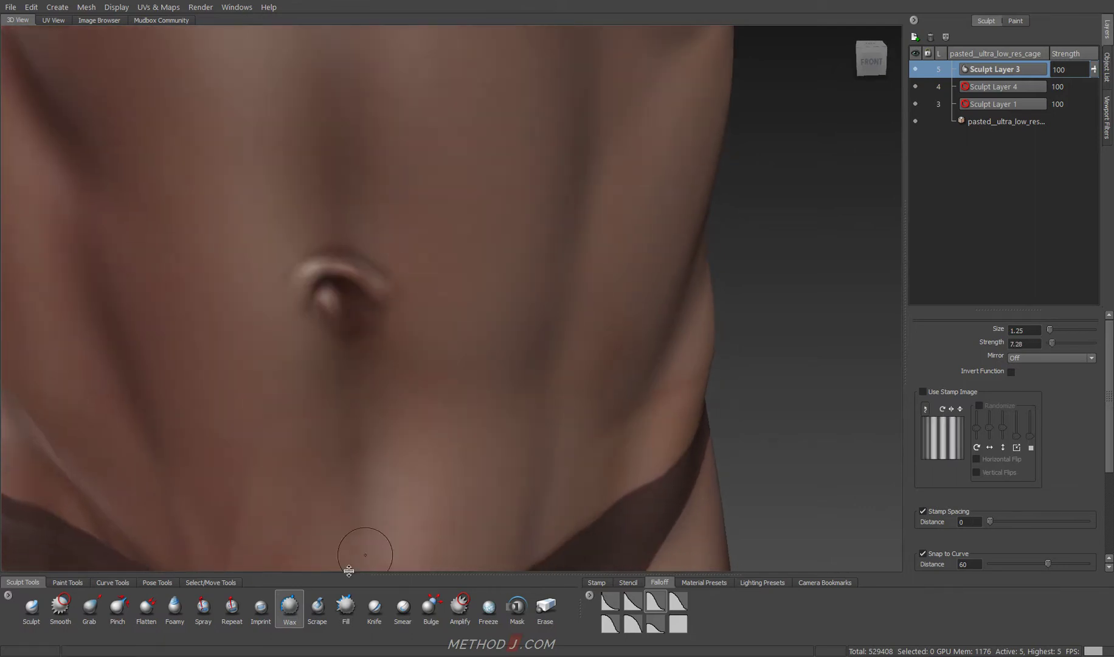
click(345, 605)
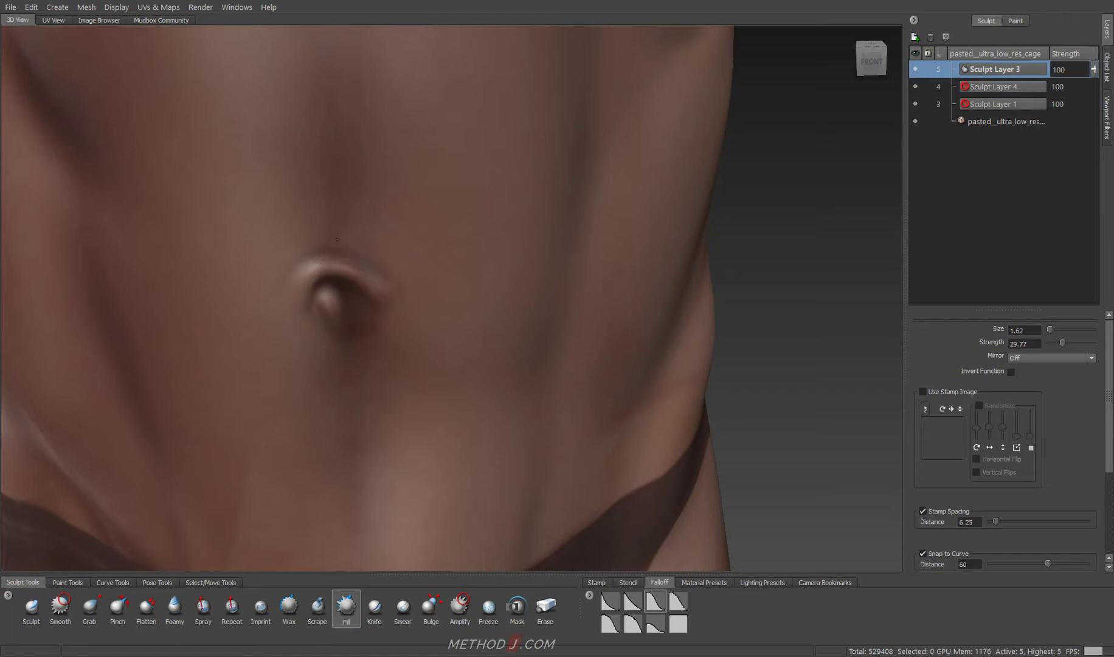
click(1015, 20)
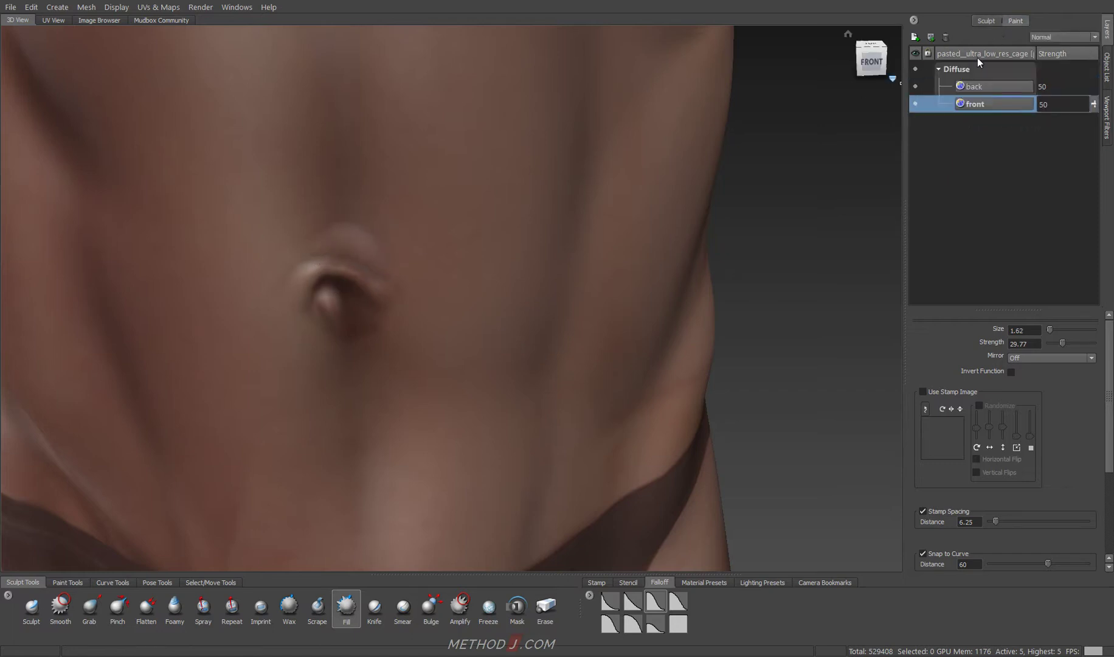
key(shift)
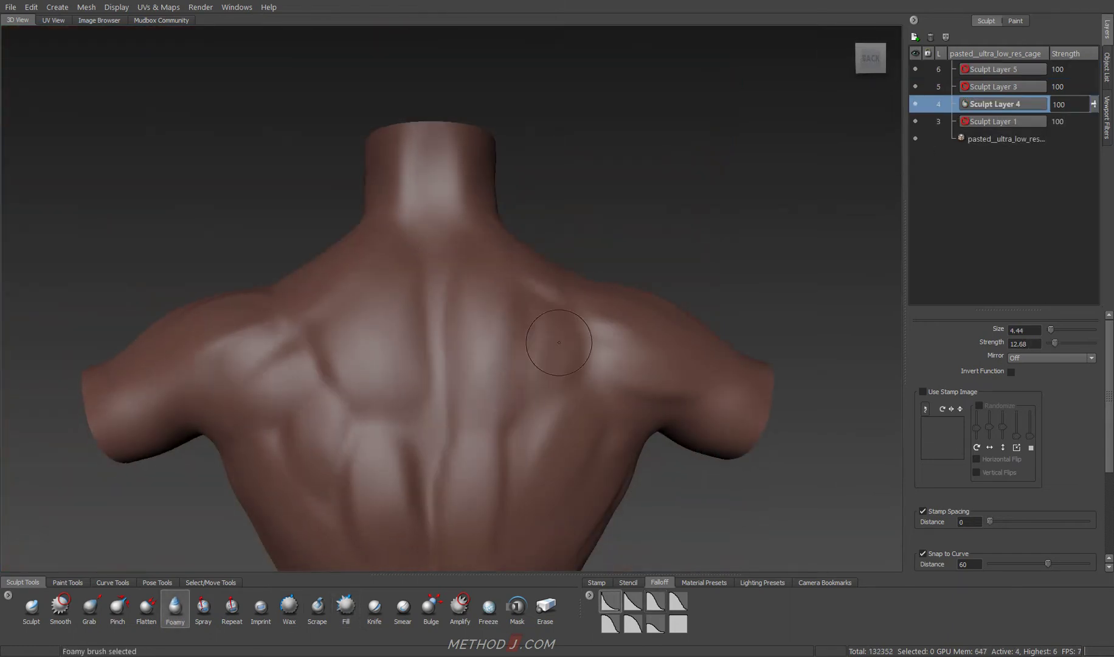
Orbit to the back and swell the left shoulder blade outward with the Bulge brush.
mouse_move(443, 384)
alt+mouse_down()
mouse_move(488, 373)
mouse_move(452, 523)
mouse_move(412, 399)
mouse_move(544, 278)
mouse_move(452, 331)
mouse_move(344, 298)
mouse_move(409, 316)
mouse_move(388, 251)
alt+mouse_up()
alt+drag(435, 430, 386, 240)
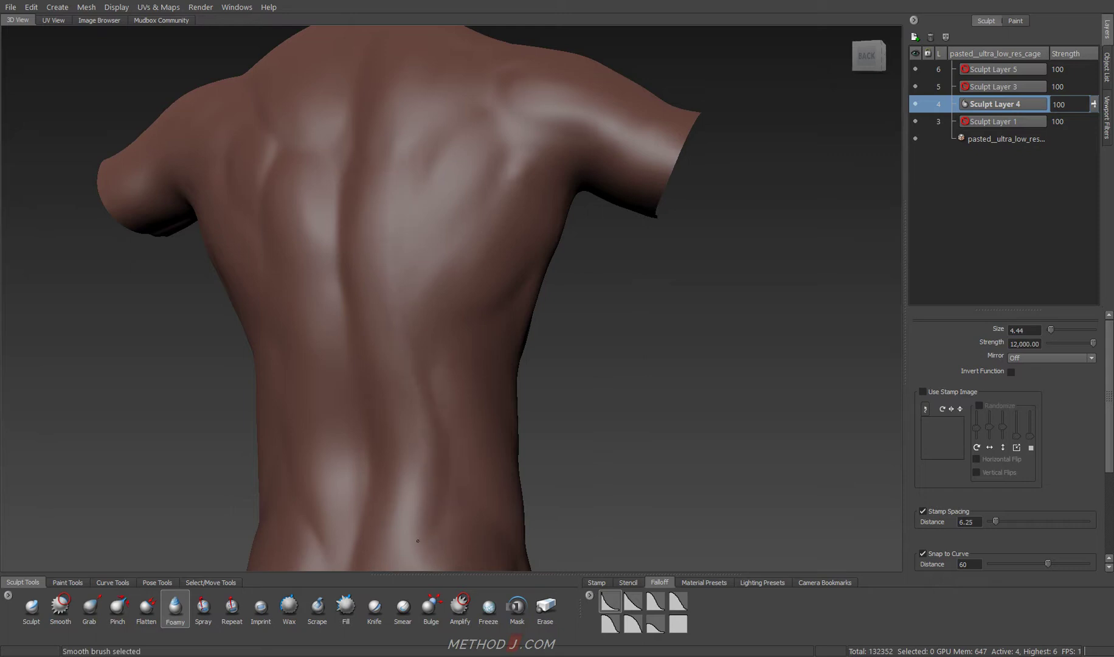
mouse_move(432, 484)
alt+mouse_down()
mouse_move(472, 348)
mouse_move(440, 261)
mouse_move(366, 228)
mouse_move(281, 293)
mouse_move(322, 210)
alt+mouse_up()
key(1)
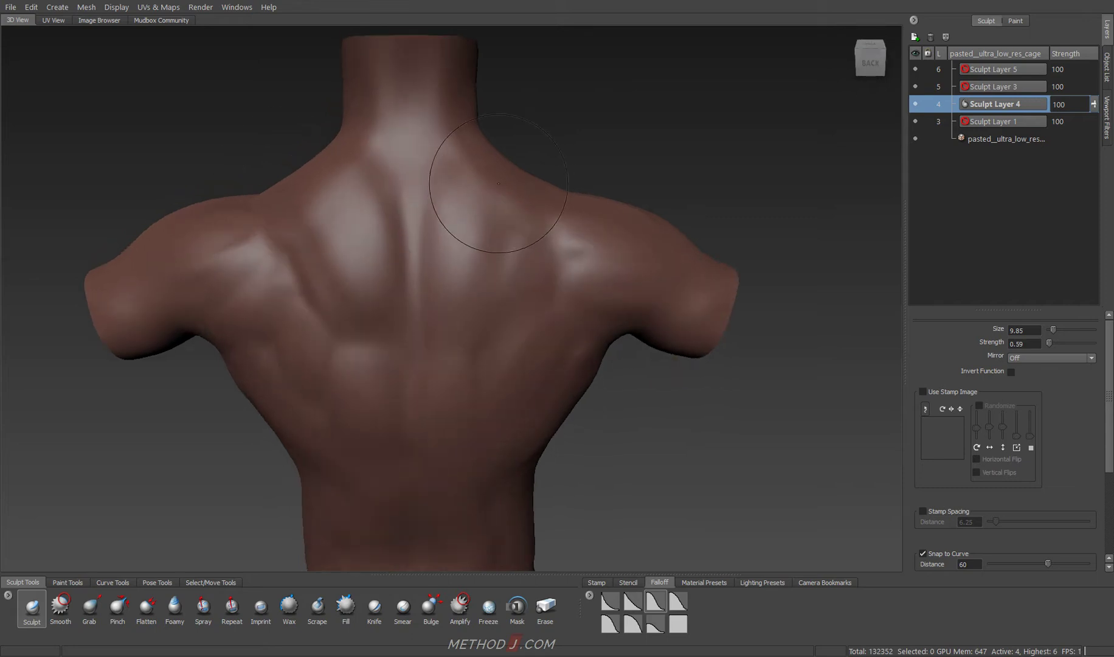
click(431, 607)
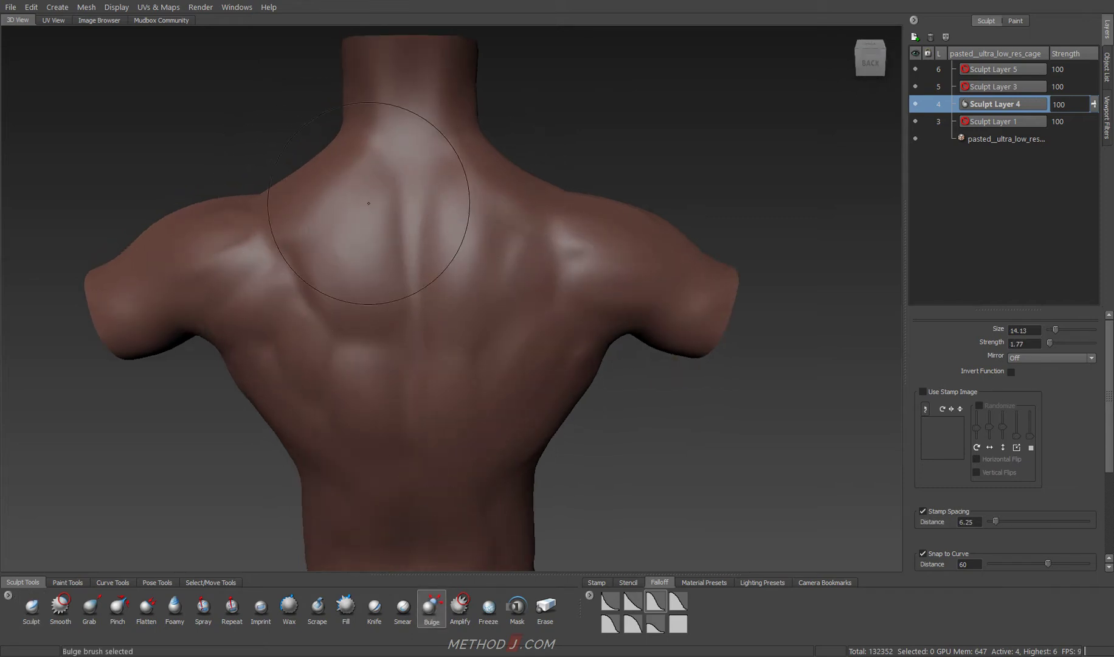
mouse_move(367, 192)
mouse_down()
mouse_move(418, 261)
mouse_move(406, 443)
mouse_up()
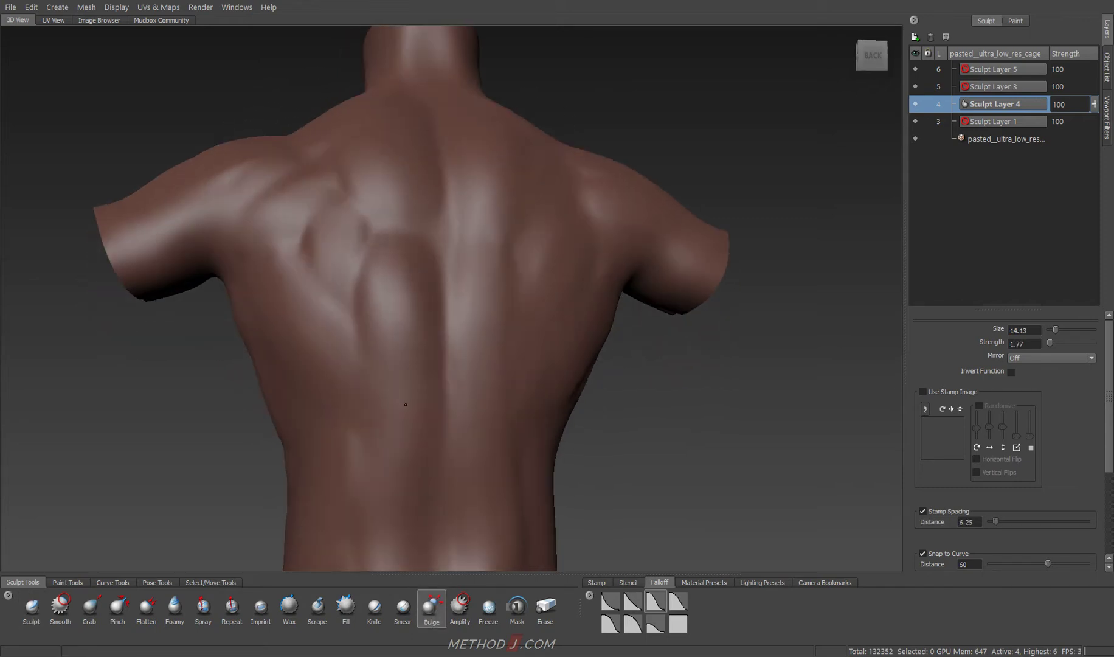
mouse_move(475, 388)
alt+mouse_down()
mouse_move(497, 322)
mouse_move(323, 249)
alt+mouse_up()
Orbit around the back and both sides to check the bulged forms at level 5.
alt+right_drag(344, 280, 391, 262)
alt+drag(391, 261, 442, 299)
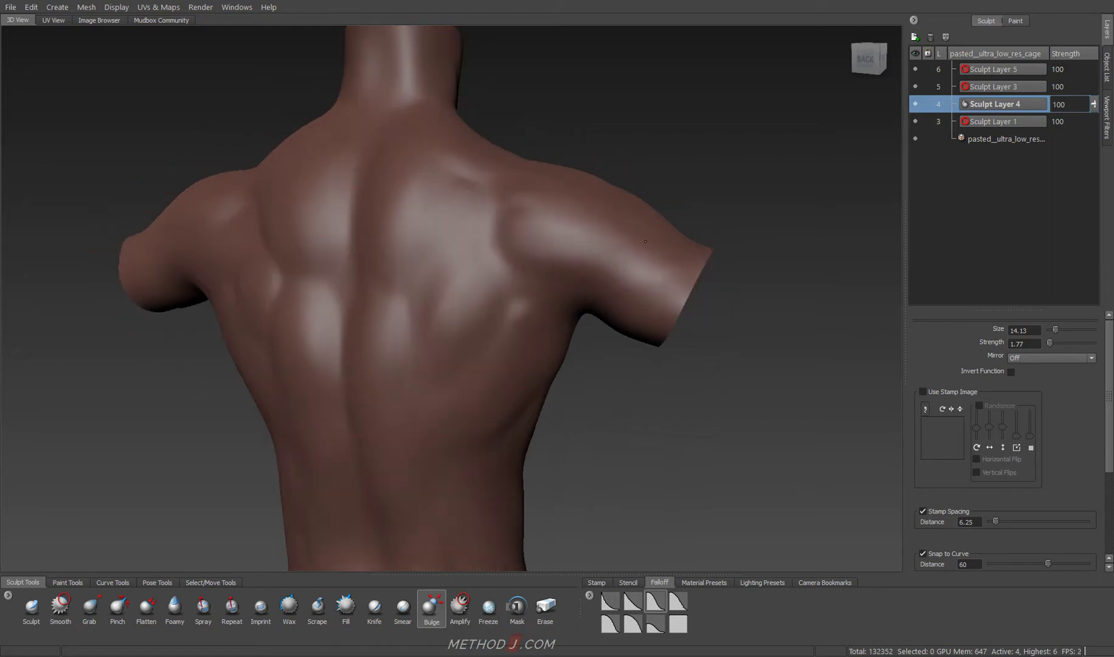
alt+right_drag(442, 299, 430, 377)
mouse_move(430, 377)
alt+mouse_down()
mouse_move(448, 287)
mouse_move(576, 427)
alt+mouse_up()
mouse_move(485, 486)
alt+mouse_down()
mouse_move(430, 380)
mouse_move(460, 443)
alt+mouse_up()
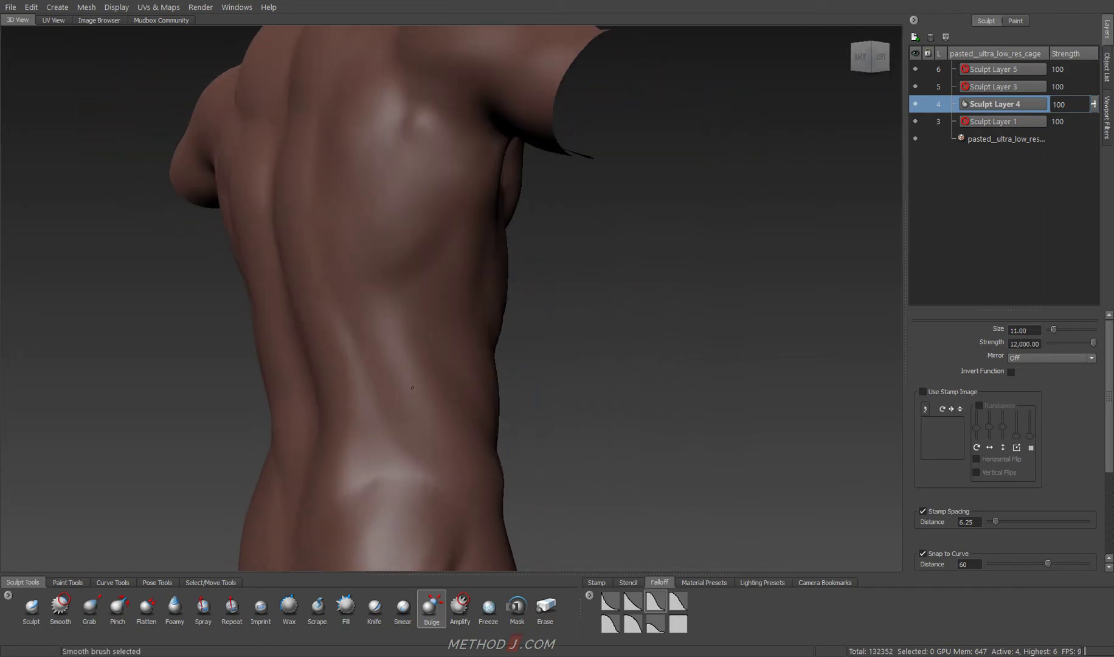
alt+drag(425, 407, 510, 335)
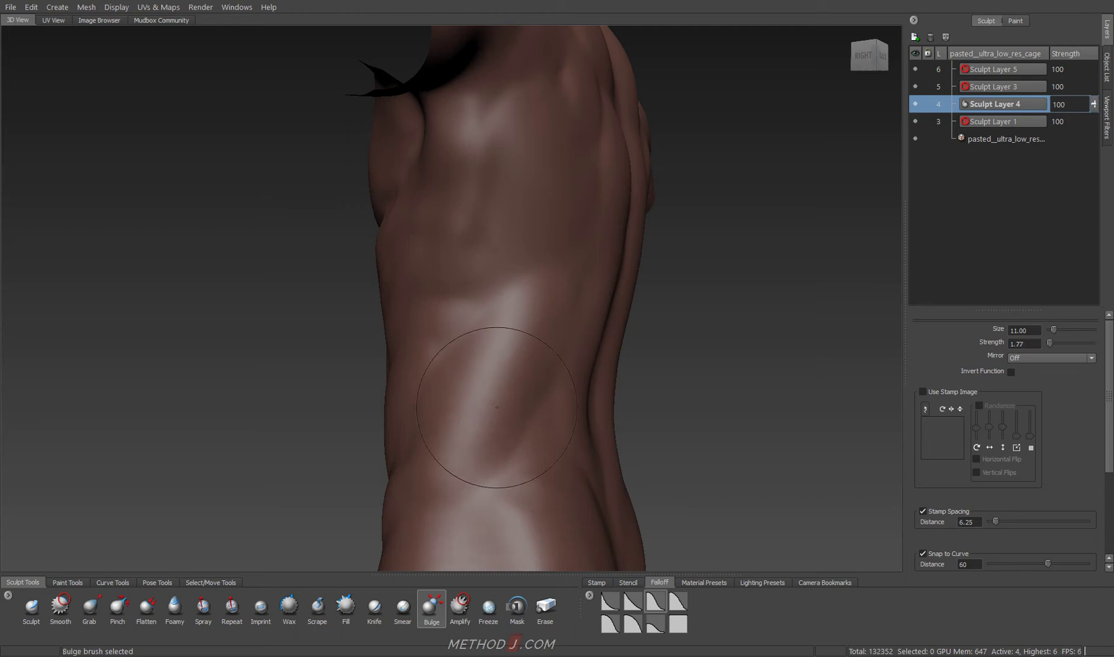
alt+drag(548, 369, 398, 274)
At subdivision level 5 on Sculpt Layer 3, build up and smooth the base of the neck.
key(Page_Up)
alt+drag(470, 218, 449, 272)
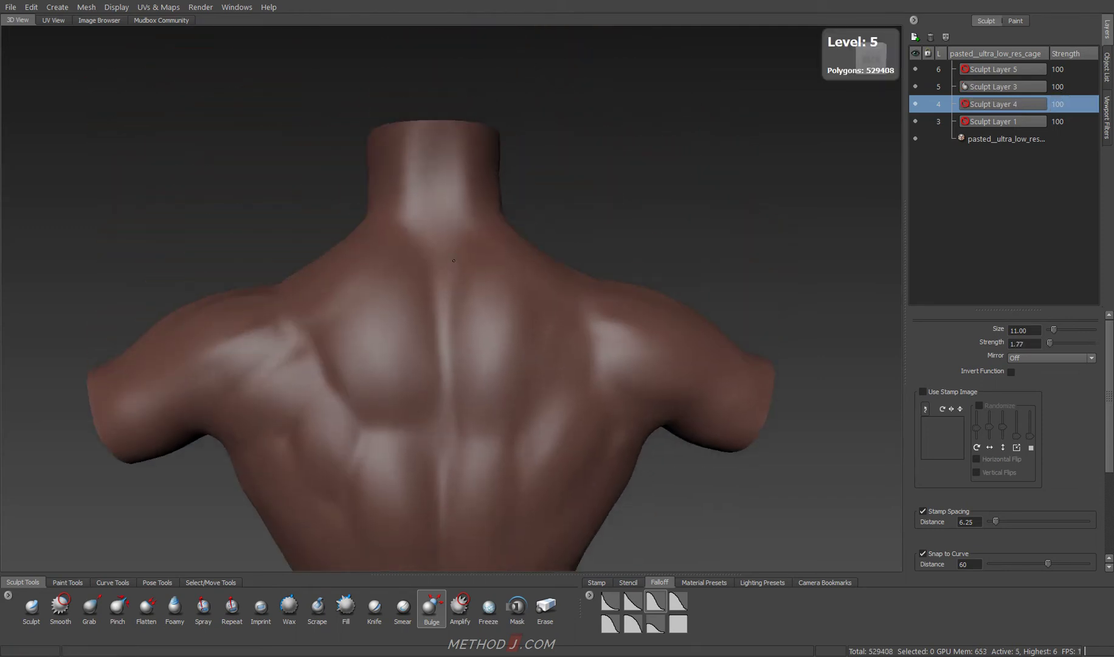
click(1001, 86)
scroll(353, 313, up, 3)
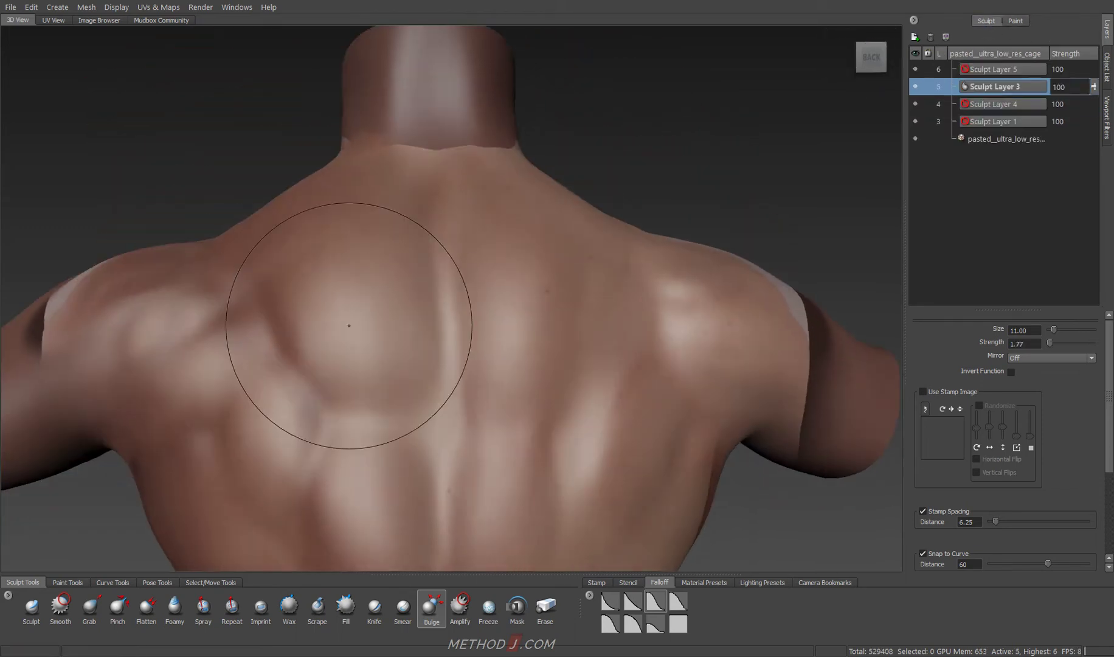
key(shift)
scroll(397, 410, down, 3)
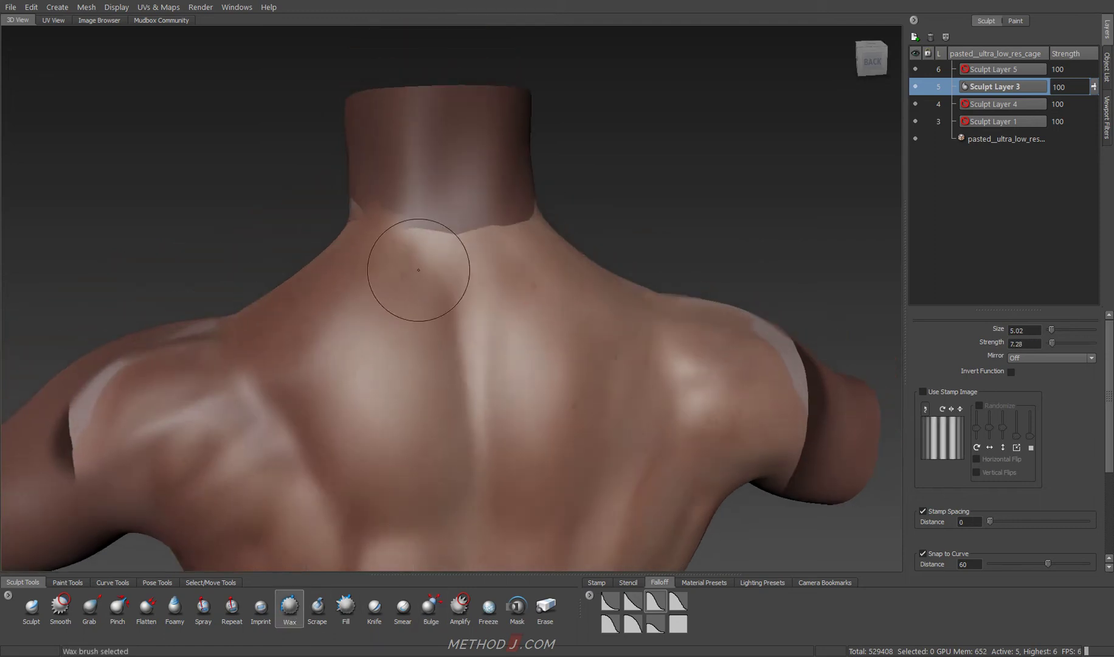
drag(423, 237, 383, 126)
key(ctrl+z)
mouse_move(447, 149)
mouse_down()
mouse_move(417, 218)
mouse_move(501, 276)
mouse_move(349, 325)
mouse_up()
key(shift)
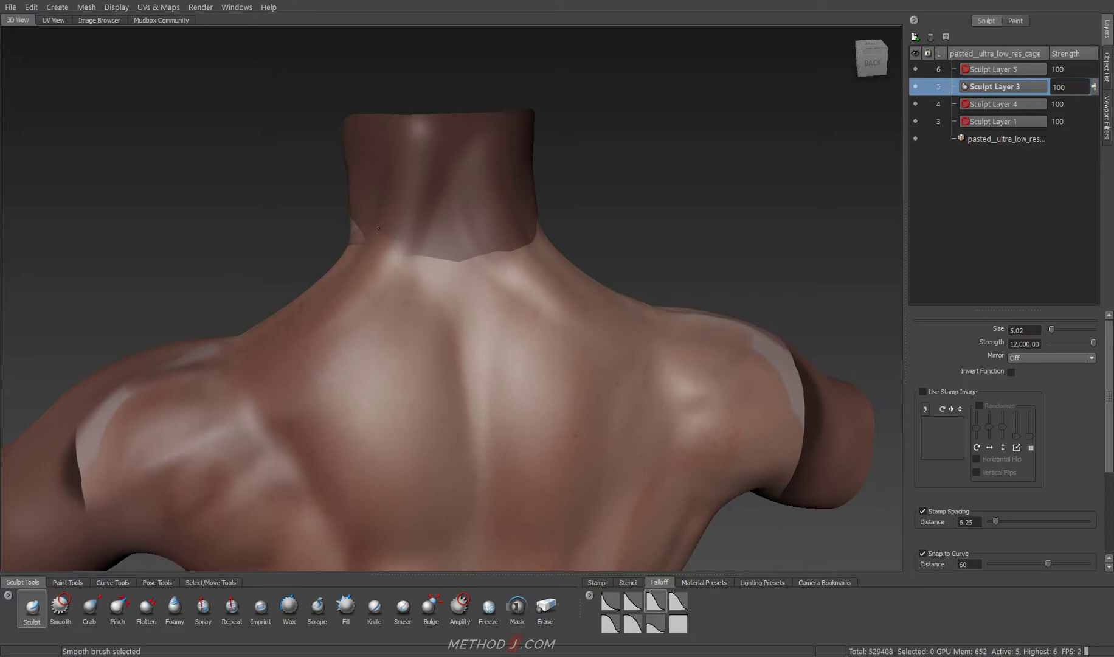
Set up the Foamy brush and a square rear view of the upper back.
alt+drag(372, 264, 454, 207)
alt+drag(409, 262, 386, 234)
key(6)
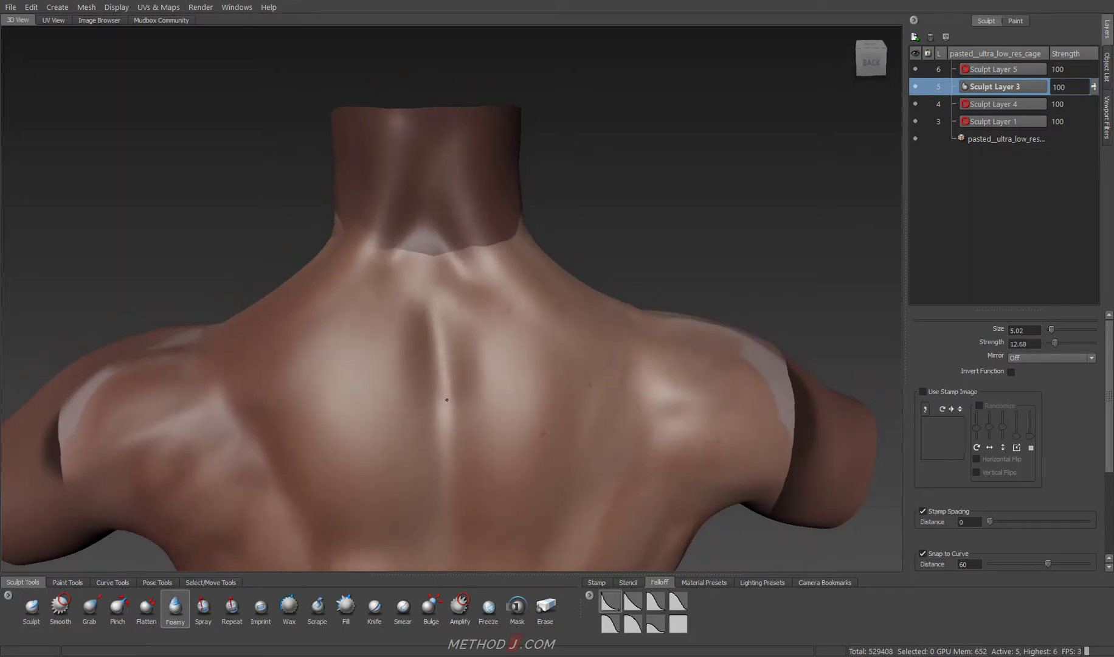
mouse_move(444, 378)
alt+mouse_down()
mouse_move(386, 286)
mouse_move(467, 203)
alt+mouse_up()
alt+drag(401, 270, 535, 217)
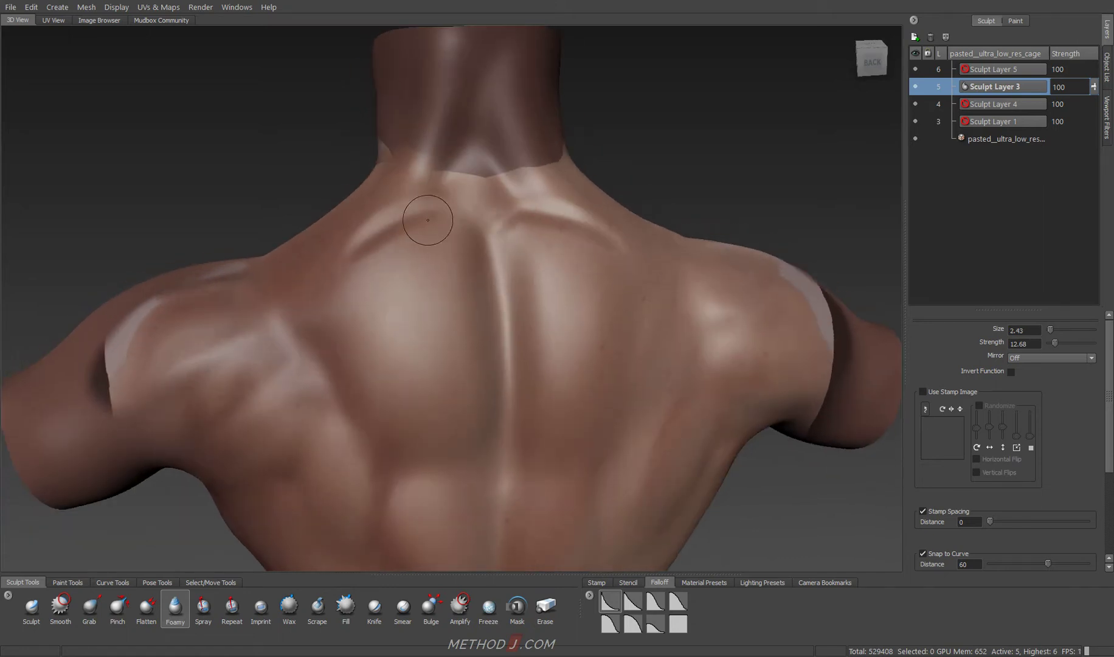
alt+drag(449, 319, 352, 214)
alt+drag(363, 279, 510, 219)
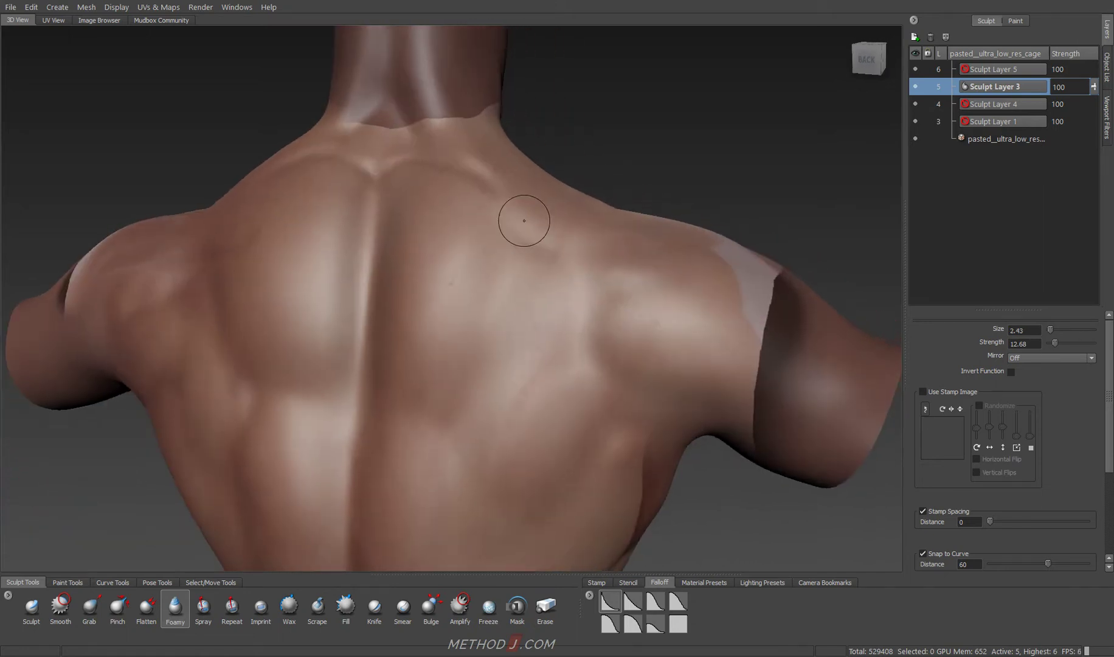
mouse_move(473, 256)
alt+mouse_down()
mouse_move(540, 302)
mouse_move(354, 158)
alt+mouse_up()
drag(355, 158, 355, 294)
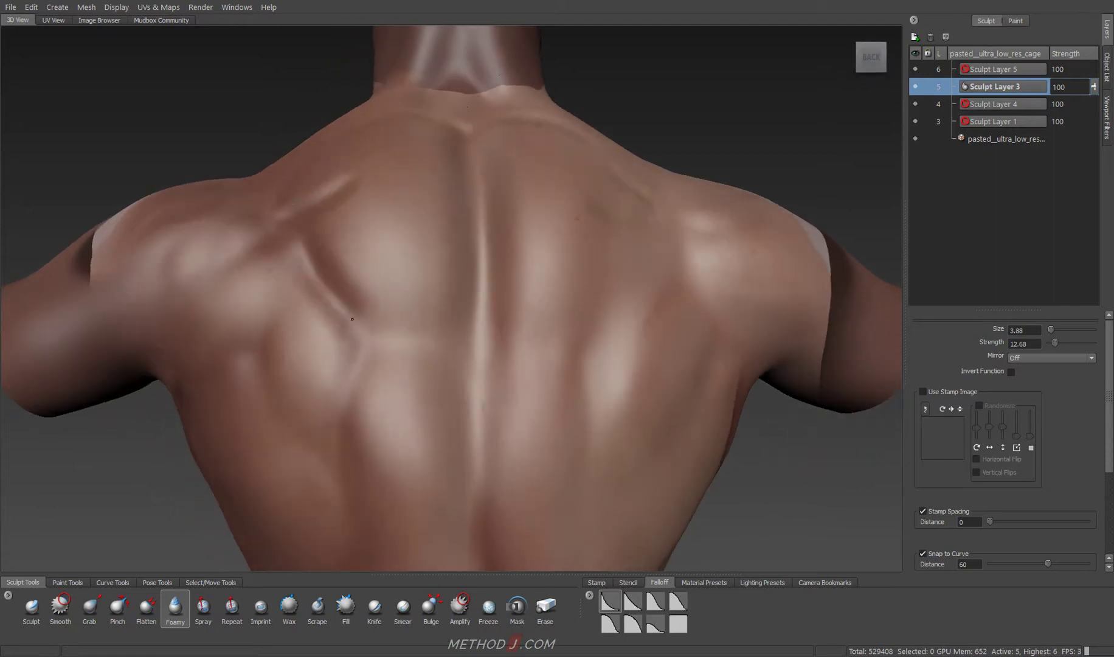
Carve grooves between the upper back muscles and extend them down the middle back.
alt+drag(559, 311, 535, 319)
alt+drag(459, 407, 362, 274)
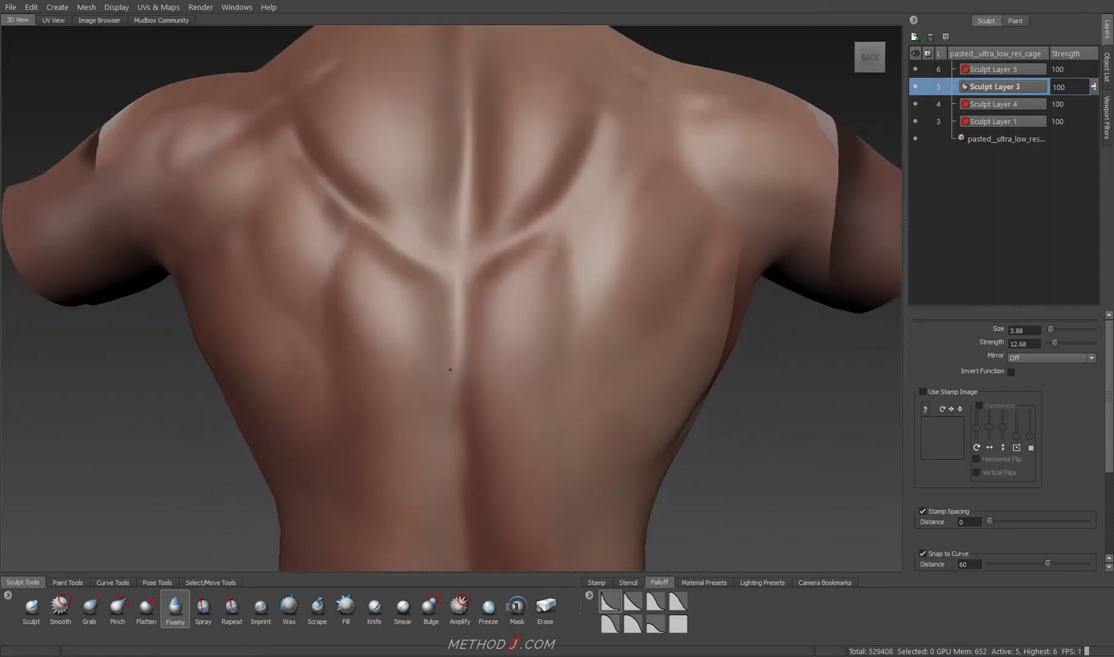
alt+drag(374, 392, 537, 193)
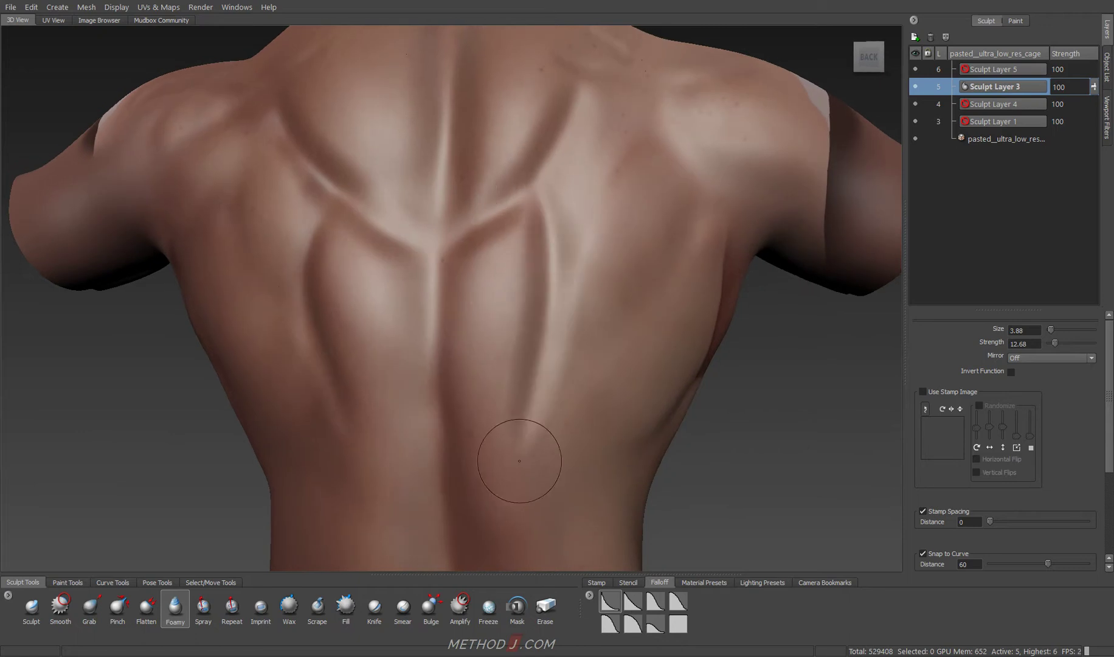
mouse_move(517, 456)
alt+mouse_down()
mouse_move(487, 242)
mouse_move(552, 427)
mouse_move(434, 276)
alt+mouse_up()
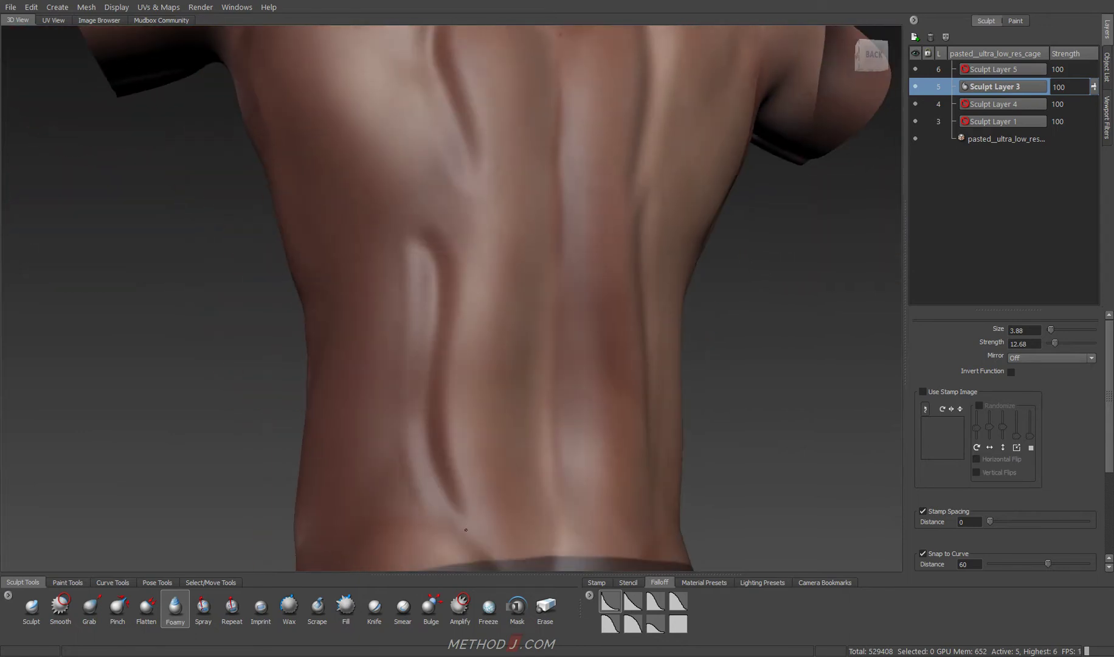
mouse_move(497, 534)
alt+mouse_down()
mouse_move(461, 405)
mouse_move(527, 493)
mouse_move(486, 391)
alt+mouse_up()
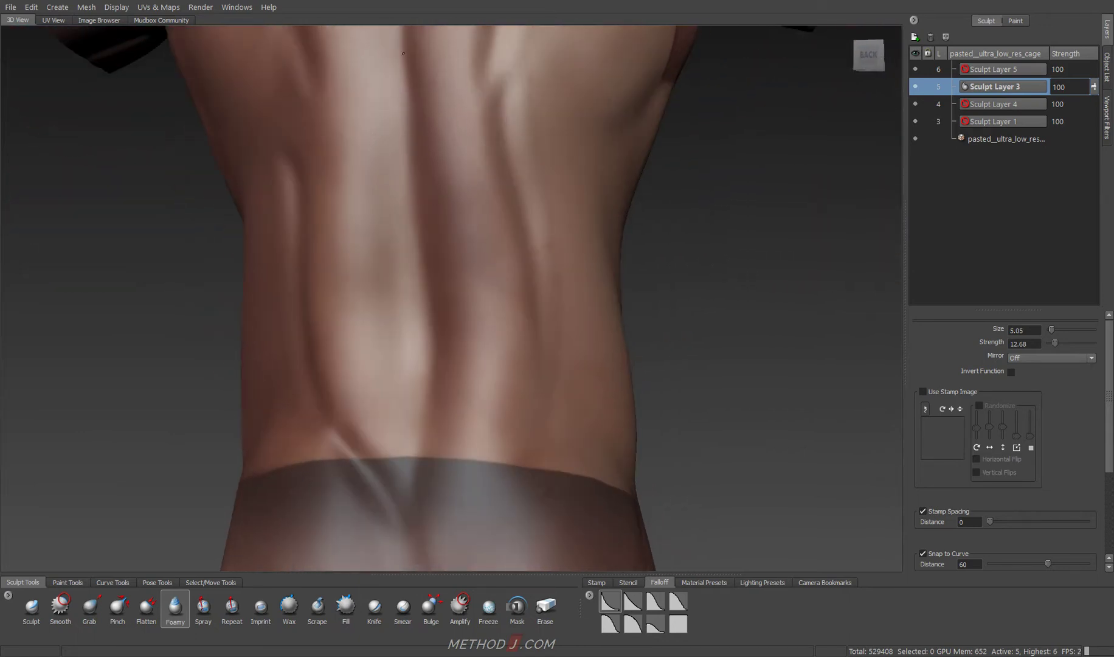
mouse_move(440, 298)
alt+mouse_down()
mouse_move(457, 53)
mouse_move(488, 349)
mouse_move(505, 383)
mouse_move(542, 360)
alt+mouse_up()
mouse_move(449, 454)
alt+mouse_down()
mouse_move(410, 442)
mouse_move(569, 443)
mouse_move(364, 447)
mouse_move(398, 322)
mouse_move(330, 258)
mouse_move(405, 461)
mouse_move(447, 294)
mouse_move(310, 206)
mouse_move(261, 231)
mouse_move(213, 293)
alt+mouse_up()
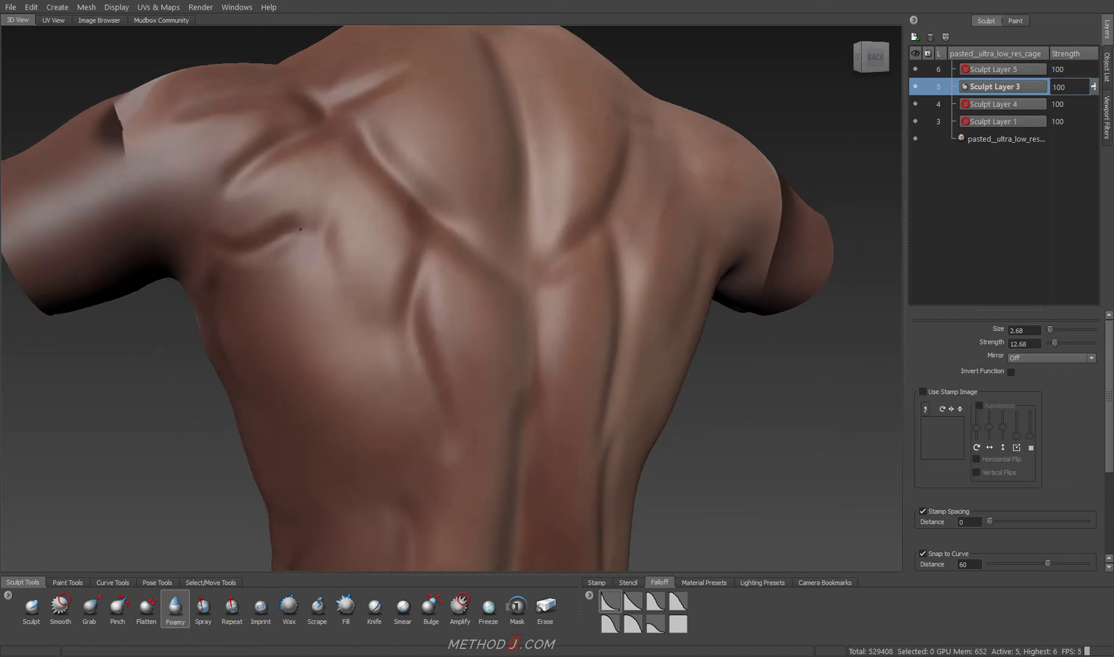
Inspect the back and right shoulder and enlarge the brush for broader neck-shoulder work.
mouse_move(329, 341)
alt+mouse_down()
mouse_move(380, 392)
mouse_move(563, 198)
alt+mouse_up()
mouse_move(508, 149)
alt+mouse_down()
mouse_move(525, 269)
mouse_move(546, 306)
mouse_move(595, 157)
alt+mouse_up()
mouse_move(601, 257)
alt+mouse_down()
mouse_move(684, 194)
mouse_move(725, 250)
mouse_move(488, 297)
mouse_move(410, 269)
alt+mouse_up()
drag(410, 268, 416, 145)
alt+drag(409, 268, 472, 311)
alt+right_drag(473, 310, 515, 270)
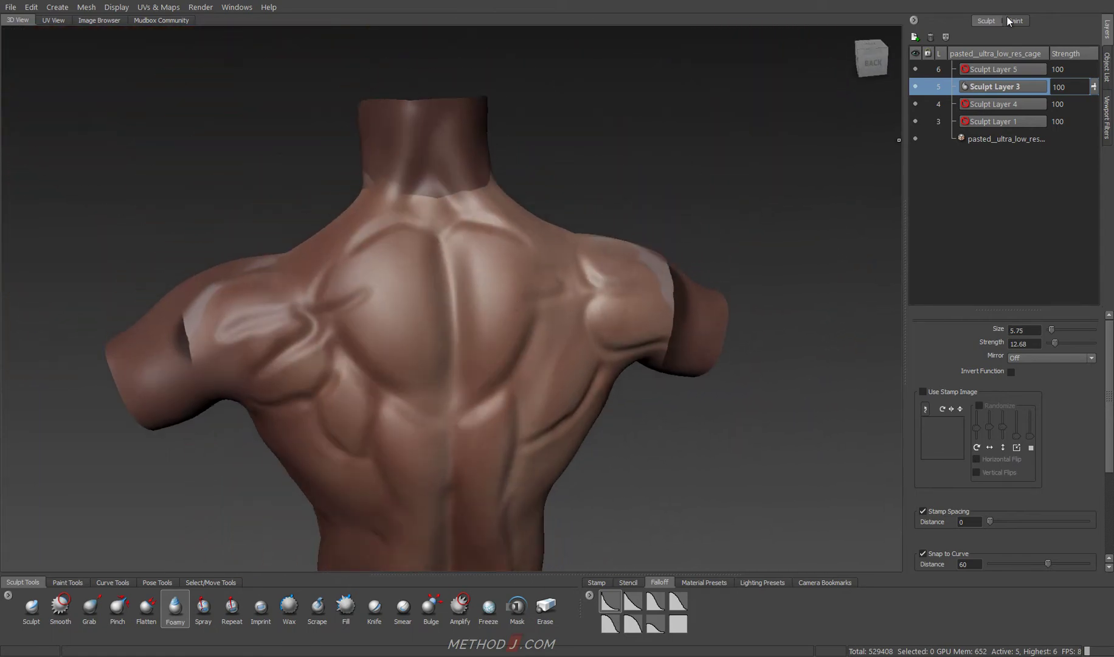
mouse_move(515, 270)
alt+mouse_down()
mouse_move(406, 262)
mouse_move(335, 344)
alt+mouse_up()
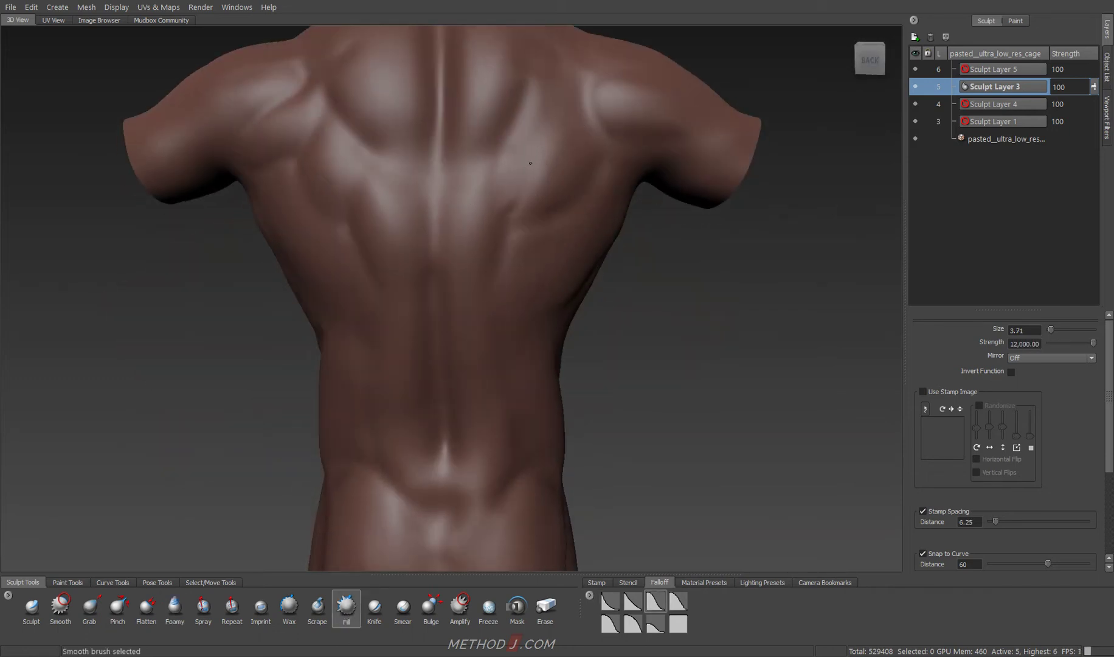
Soften the back muscle contours and fill lower-back hollows with the Smooth, Foamy and Fill brushes.
alt+drag(354, 175, 347, 192)
alt+drag(476, 268, 506, 207)
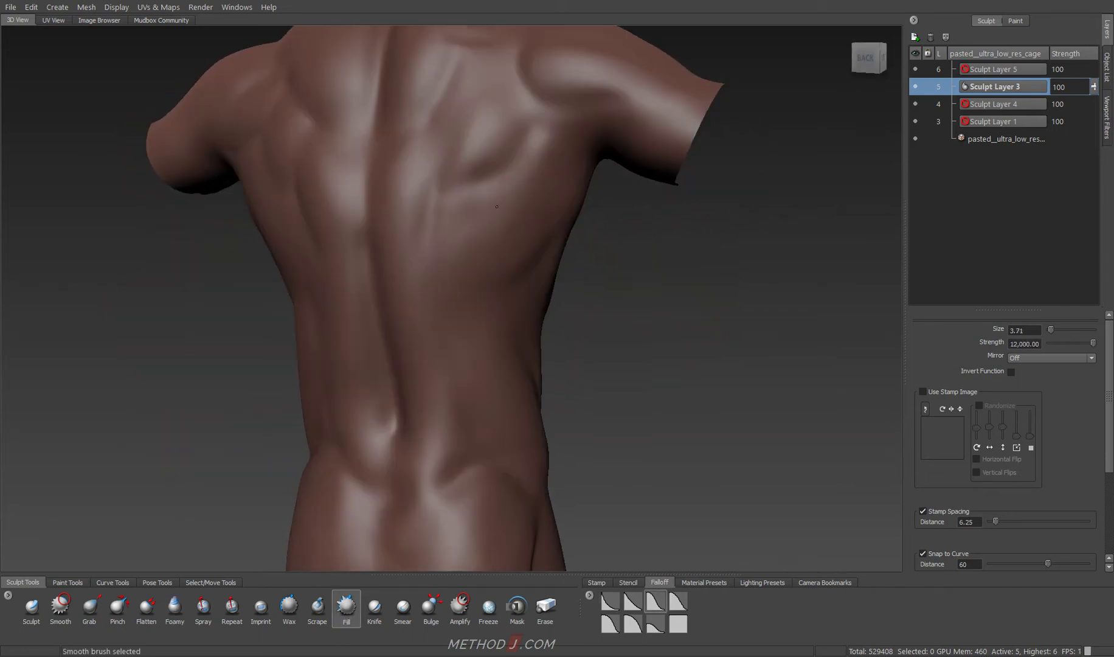
mouse_move(454, 279)
alt+mouse_down()
mouse_move(523, 262)
mouse_move(487, 270)
alt+mouse_up()
click(174, 606)
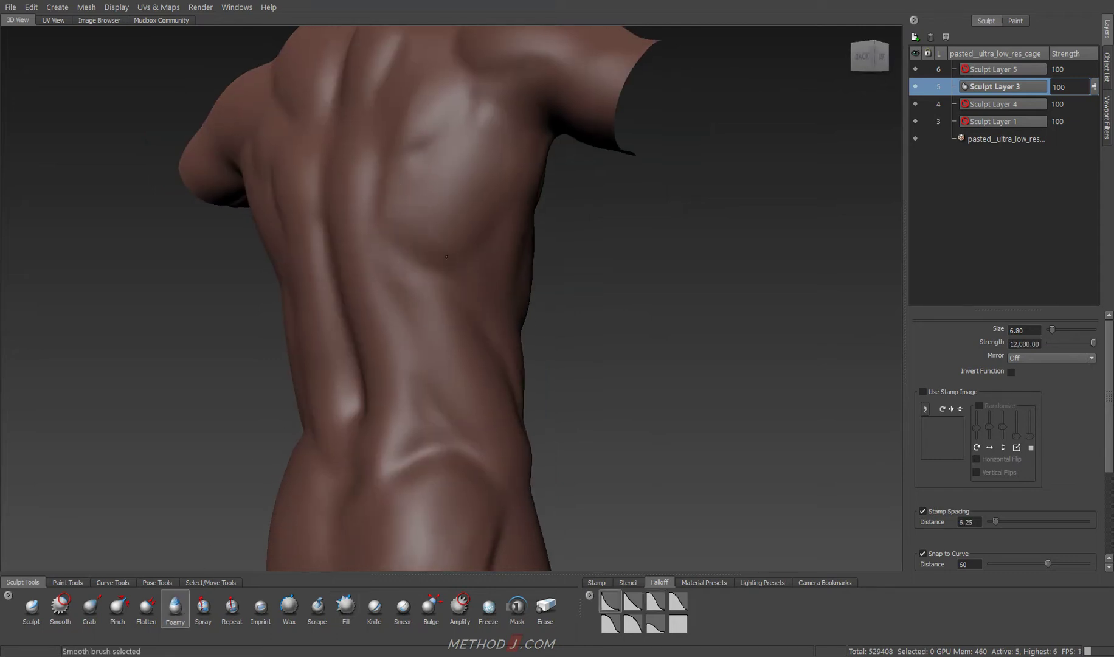
alt+drag(462, 325, 479, 231)
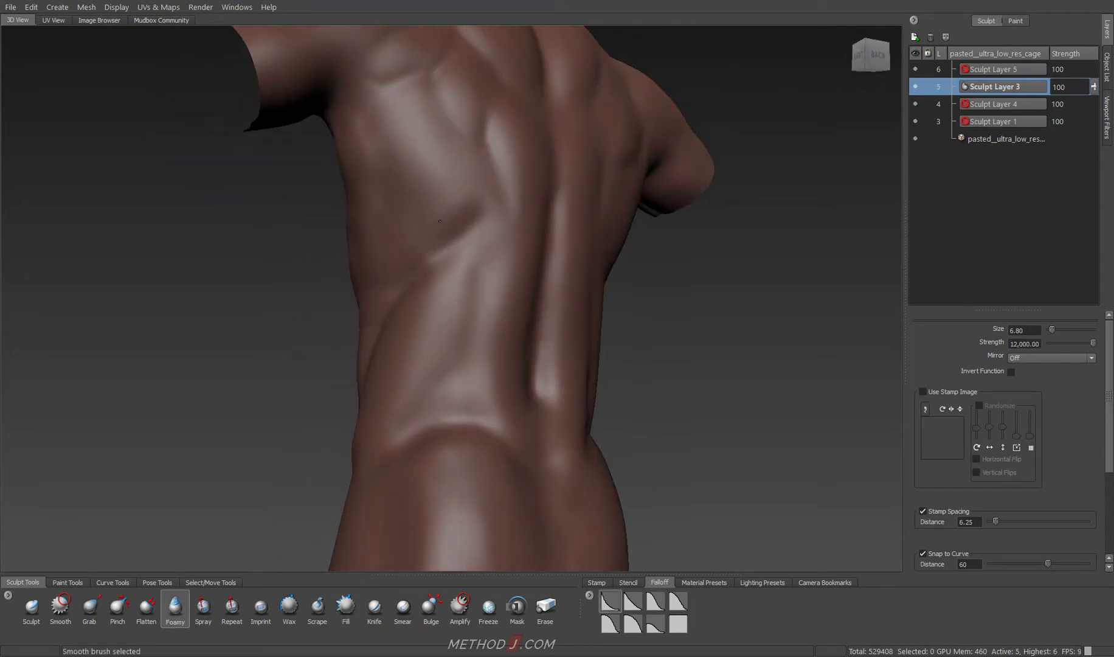
click(346, 607)
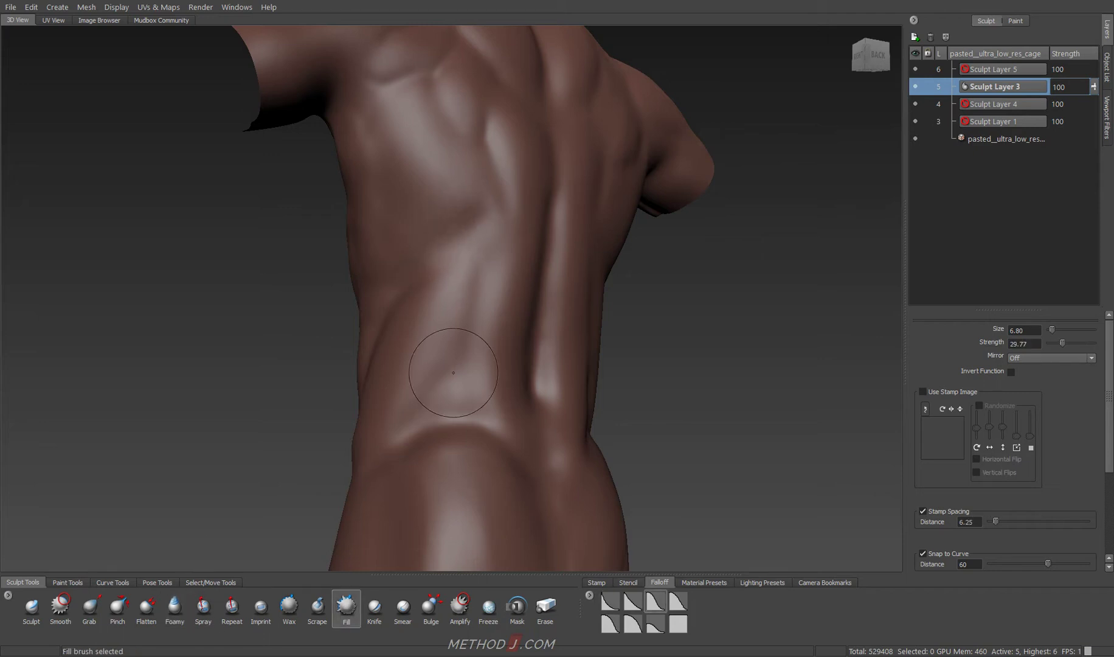
mouse_move(442, 197)
alt+mouse_down()
mouse_move(423, 249)
mouse_move(392, 203)
alt+mouse_up()
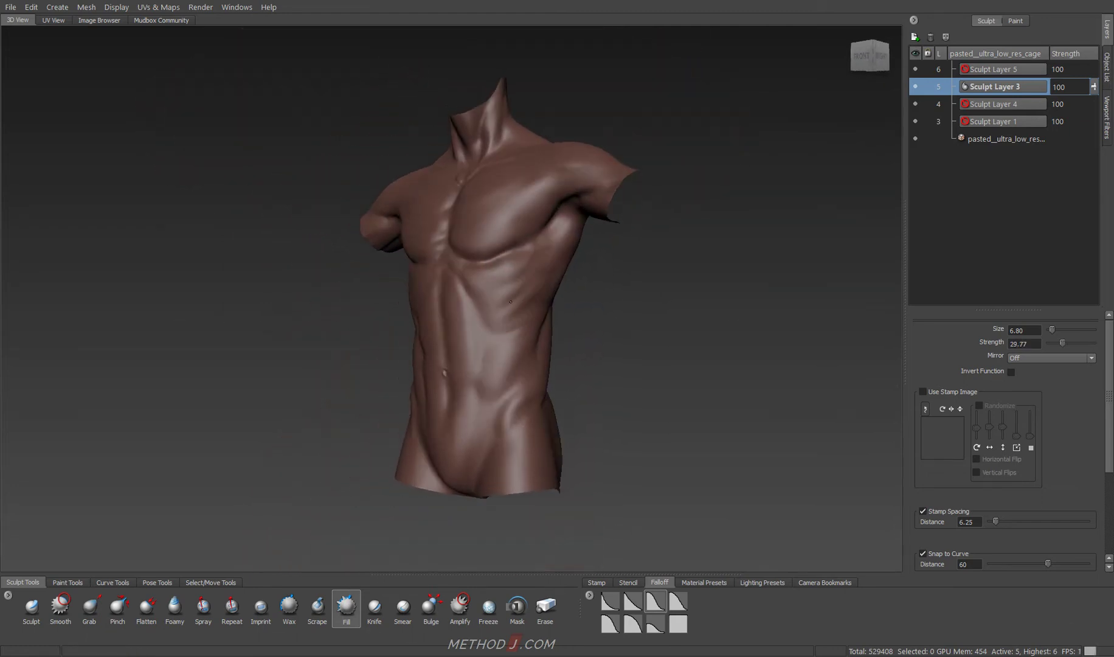
At level 6 on Sculpt Layer 5, build rounded Foamy muscle masses beside the spine and soften them.
key(Page_Up)
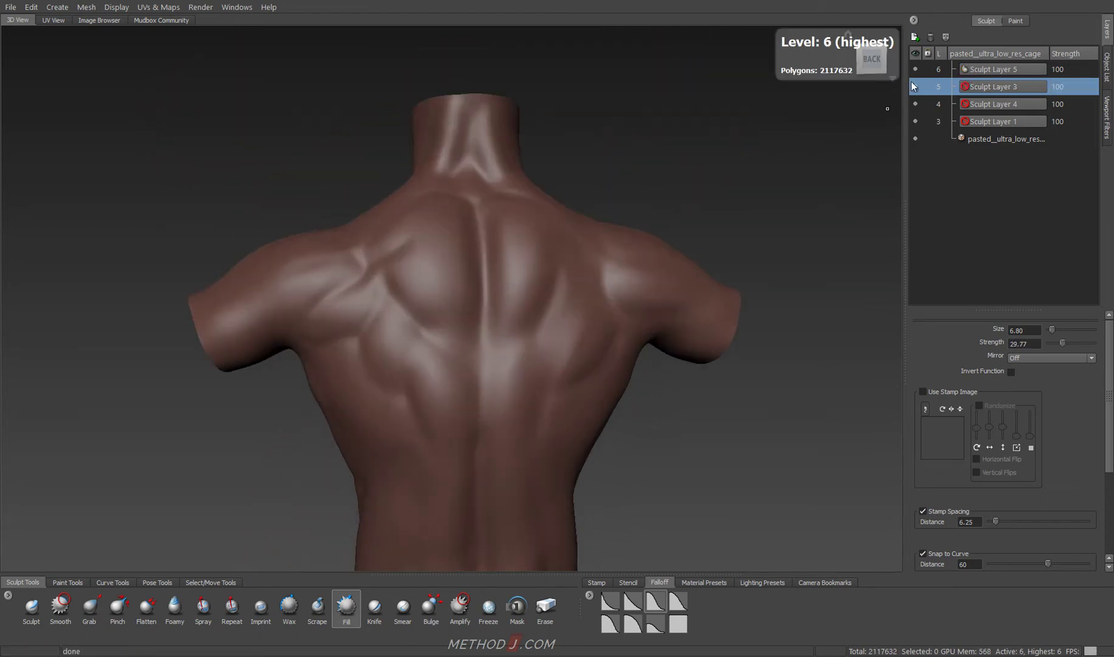
click(992, 69)
click(175, 607)
scroll(438, 245, up, 5)
drag(439, 54, 533, 131)
scroll(533, 131, down, 2)
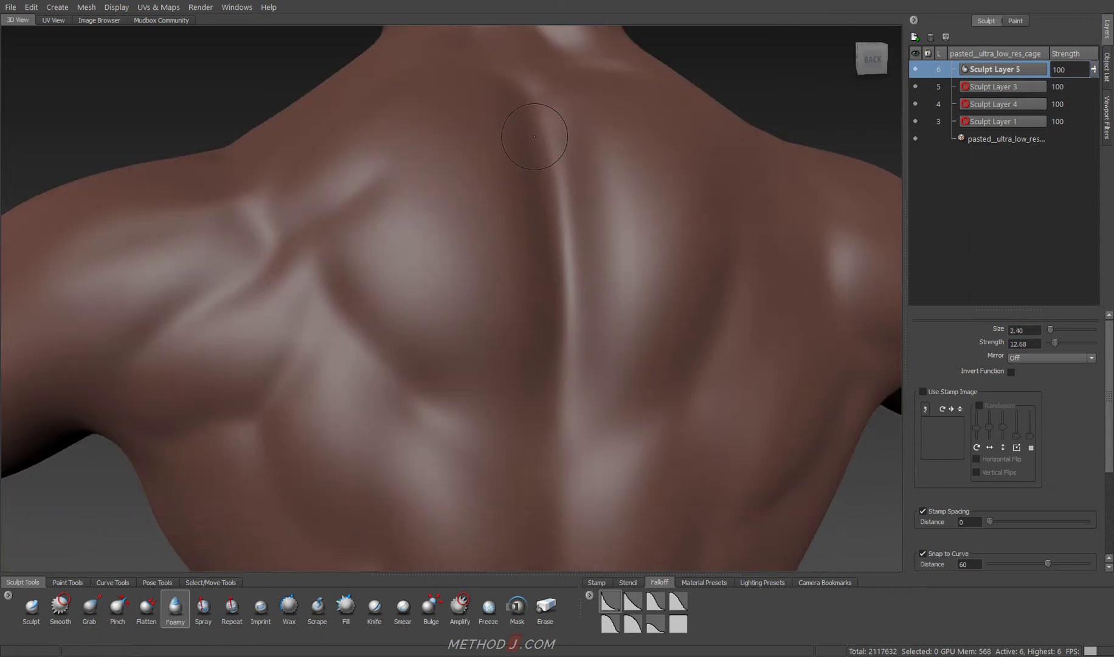
scroll(415, 149, down, 2)
drag(376, 27, 376, 216)
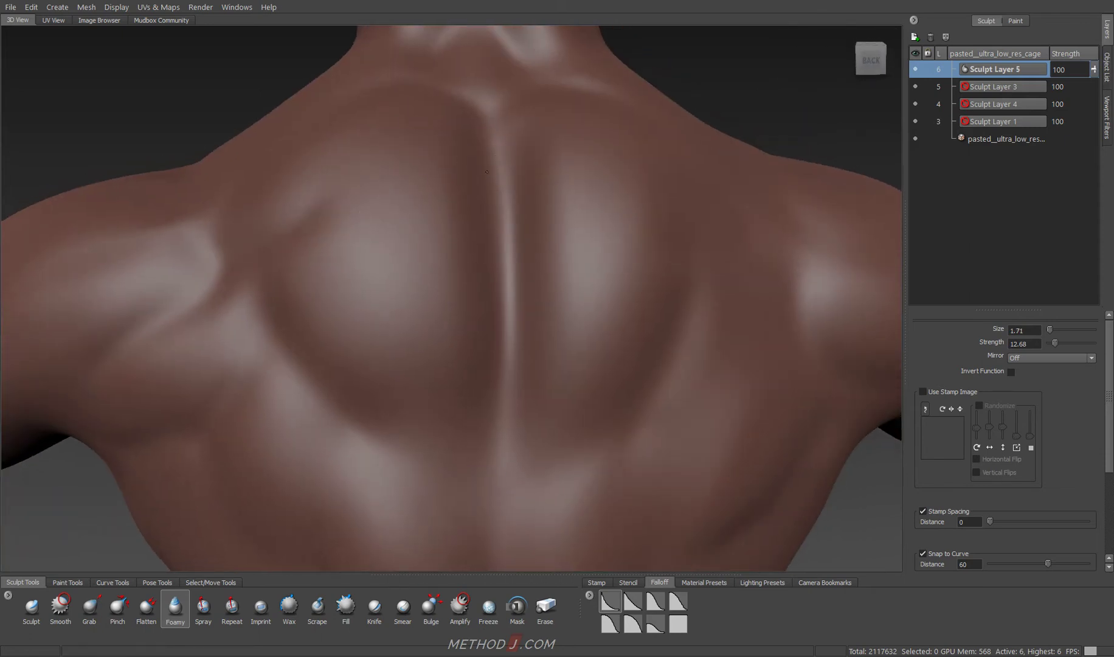
mouse_move(285, 360)
alt+mouse_down()
mouse_move(313, 348)
mouse_move(305, 356)
alt+mouse_up()
mouse_move(435, 331)
alt+mouse_down()
mouse_move(485, 308)
mouse_move(452, 260)
alt+mouse_up()
alt+right_drag(512, 240, 472, 223)
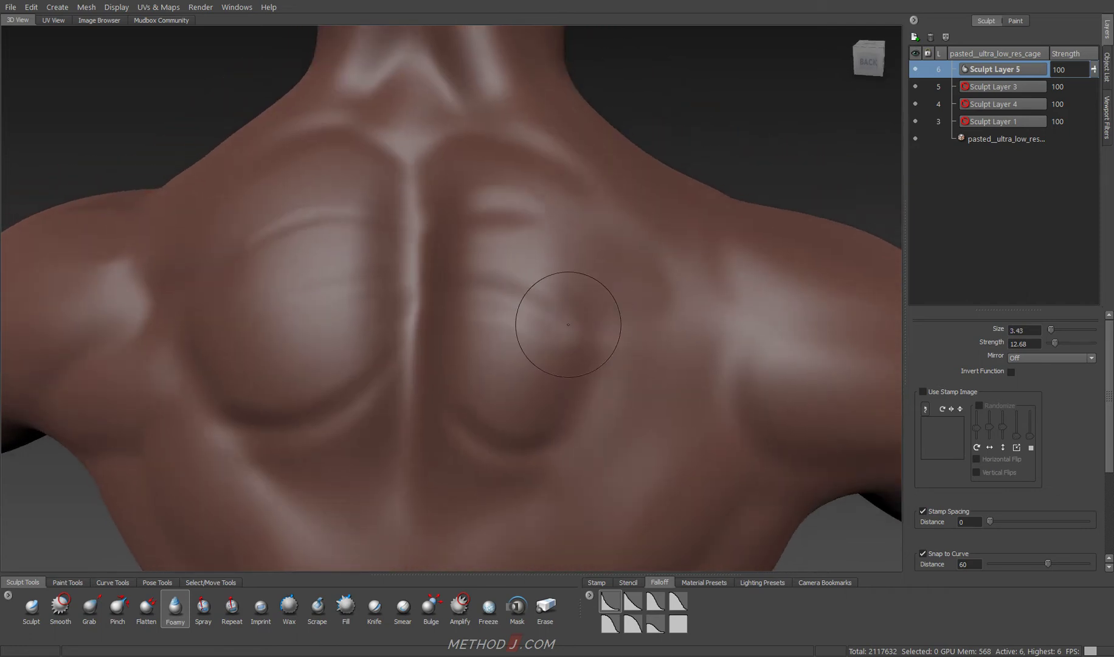
alt+right_drag(547, 323, 376, 210)
key(shift)
Fill the spine crease between the shoulder blades and hollows across the neck and upper back.
alt+drag(316, 336, 501, 232)
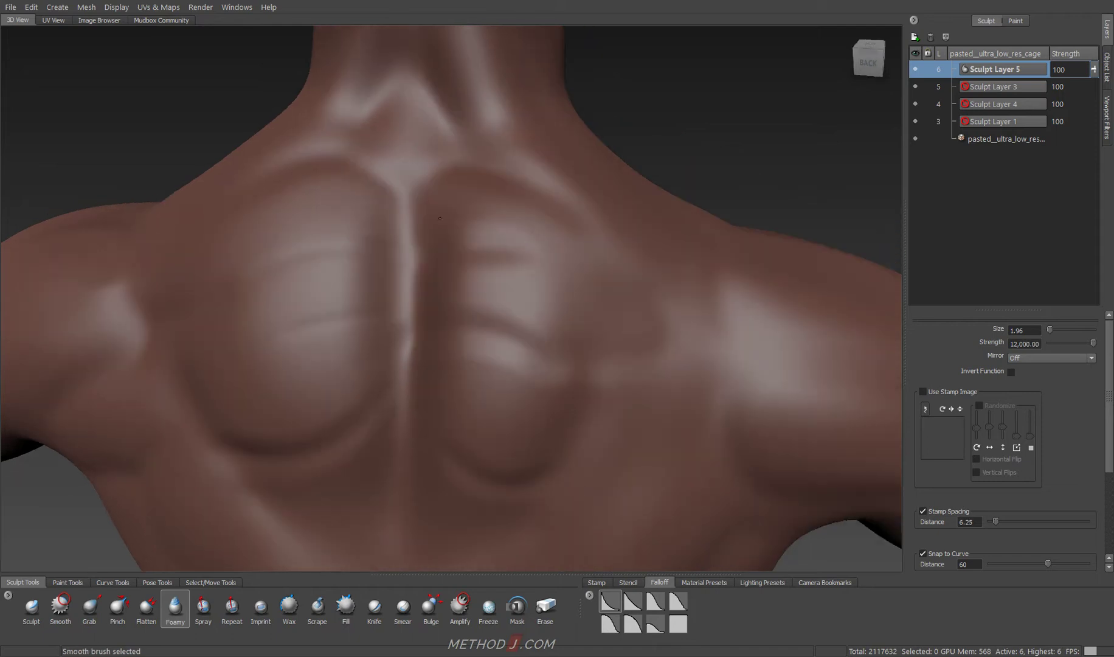
alt+drag(470, 354, 547, 269)
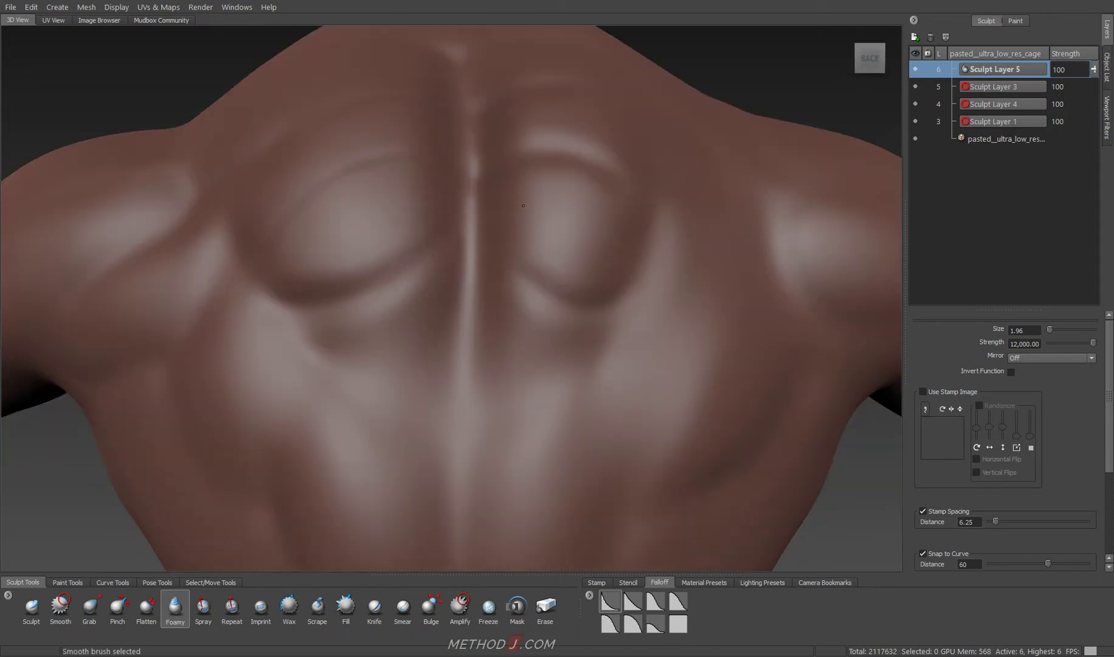
alt+drag(529, 225, 446, 207)
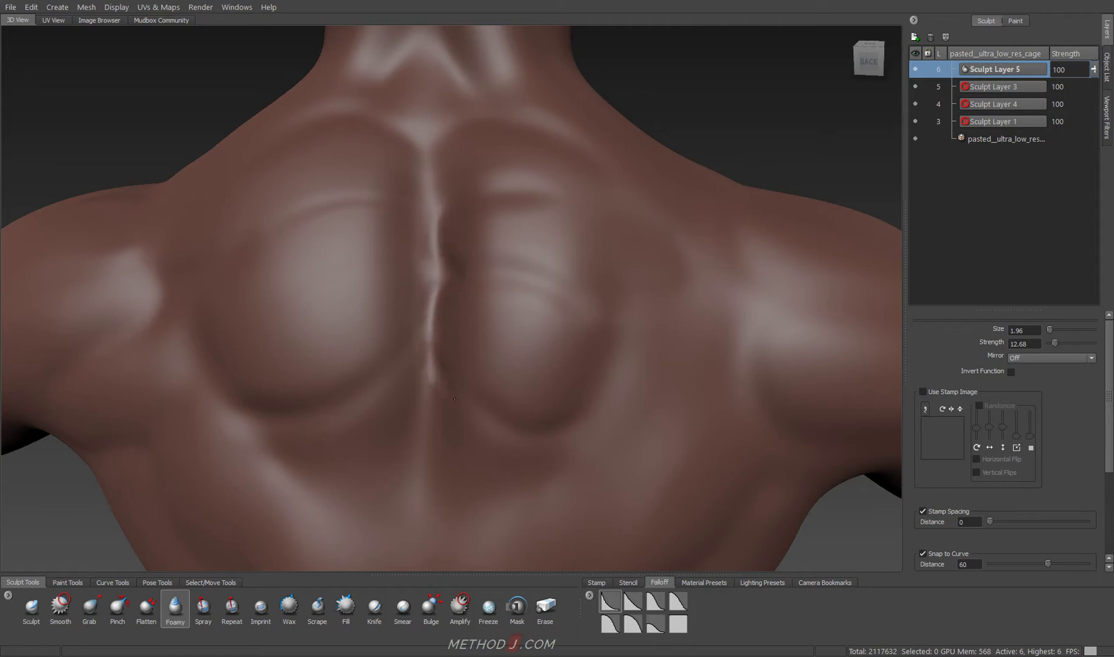
drag(431, 270, 424, 376)
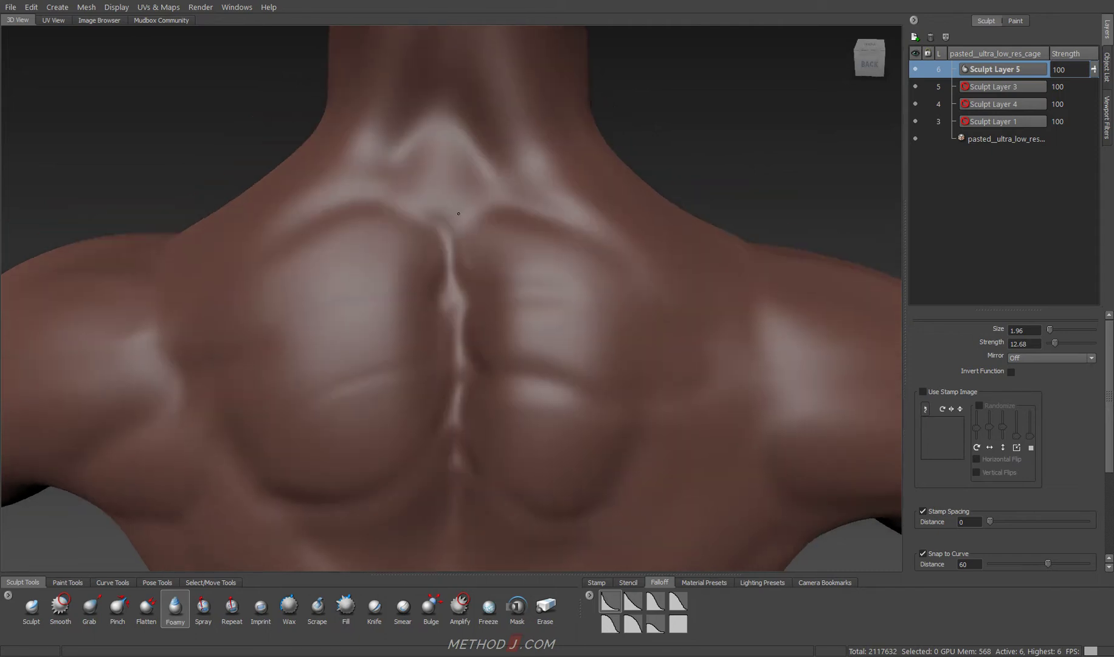
alt+middle_drag(436, 136, 449, 149)
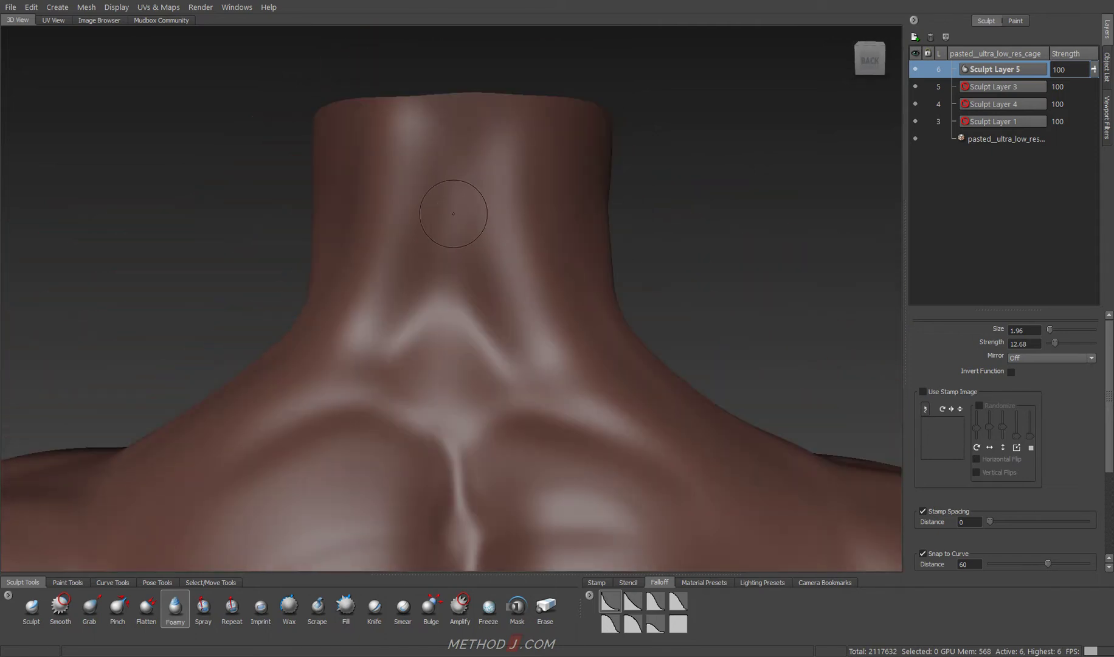
mouse_move(447, 348)
alt+mouse_down()
mouse_move(367, 356)
mouse_move(337, 323)
alt+mouse_up()
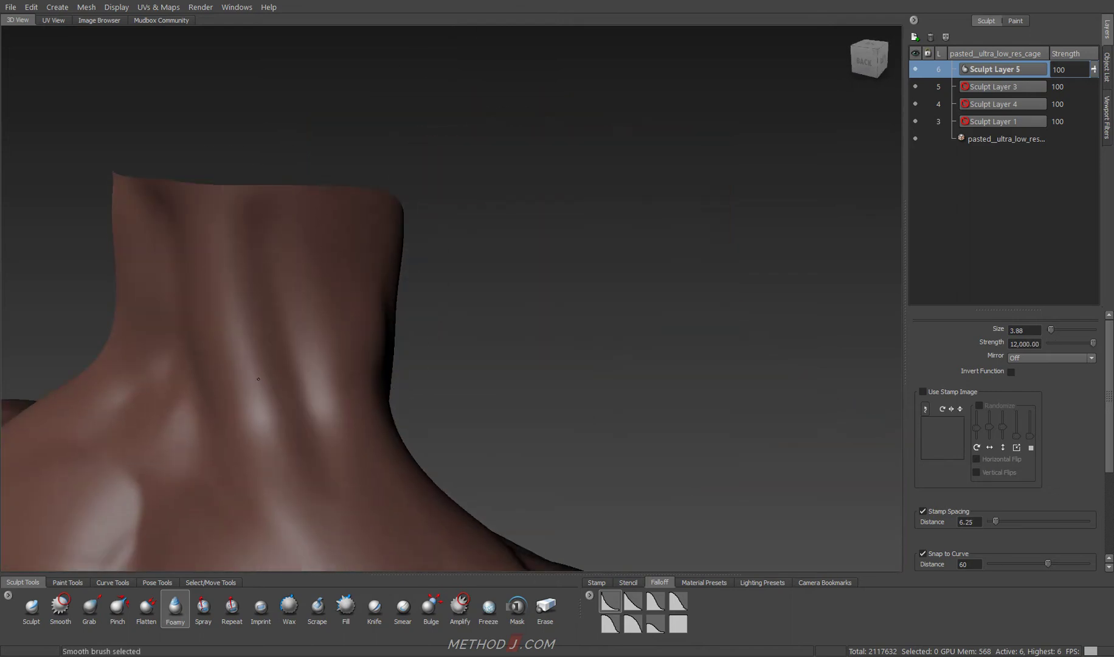
alt+drag(305, 491, 541, 277)
alt+right_drag(634, 240, 553, 302)
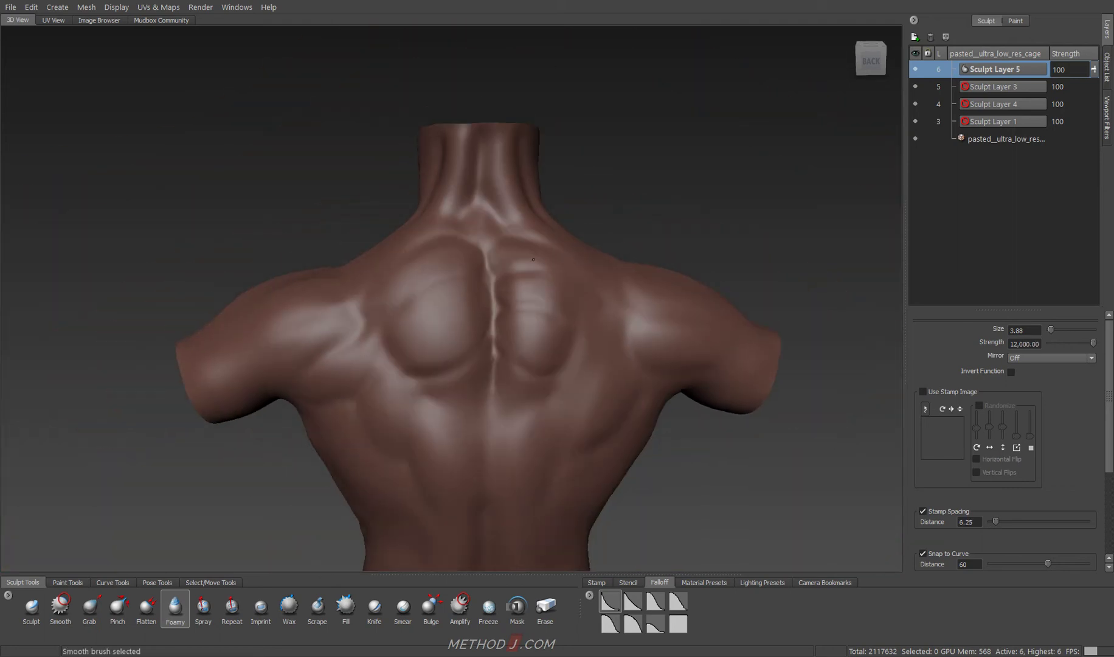
key(f)
alt+right_drag(424, 428, 367, 318)
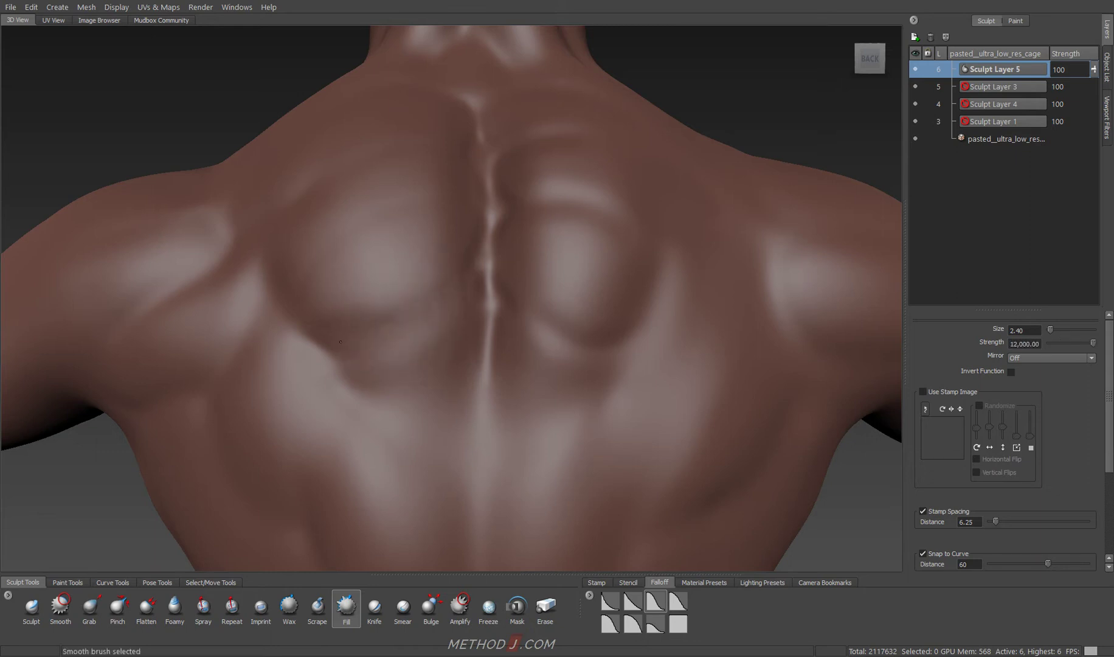
Carve a diagonal crease from the shoulder blade to the spine with Foamy and soften it in.
drag(568, 365, 586, 328)
alt+drag(520, 431, 466, 304)
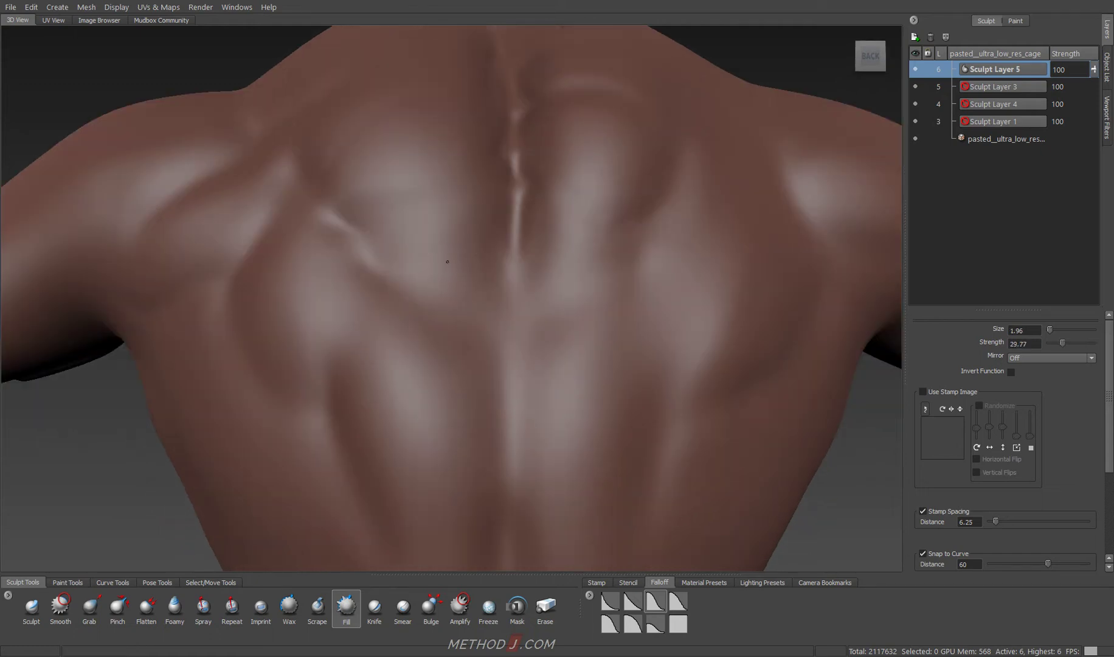
click(175, 607)
alt+drag(391, 349, 336, 236)
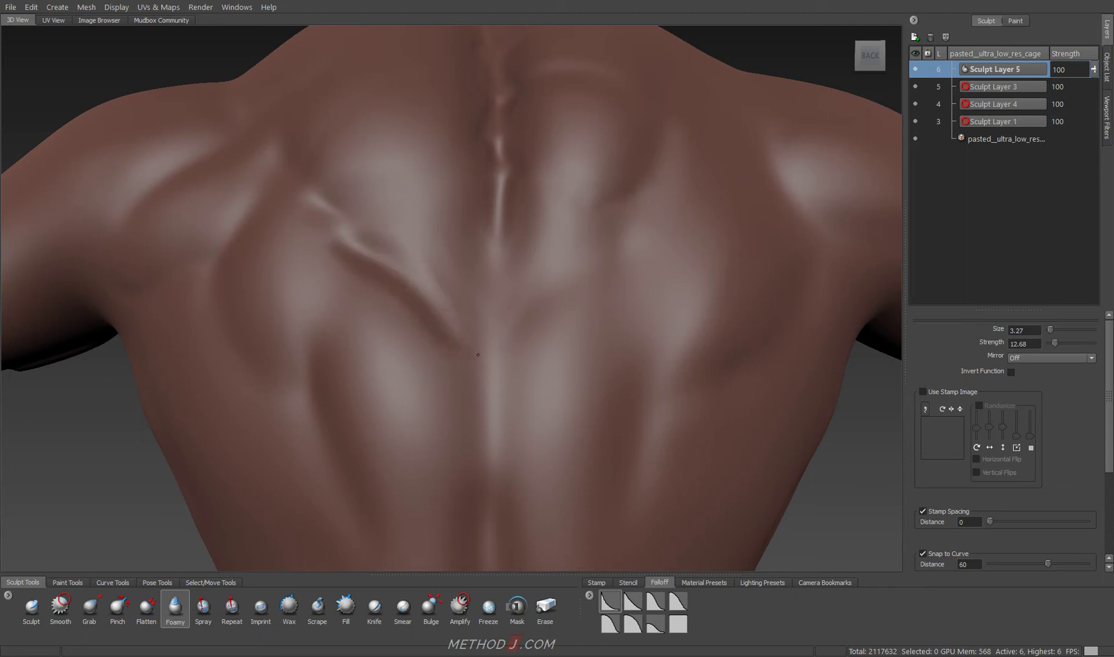
alt+right_drag(472, 373, 509, 420)
key(ctrl+z)
drag(509, 419, 511, 249)
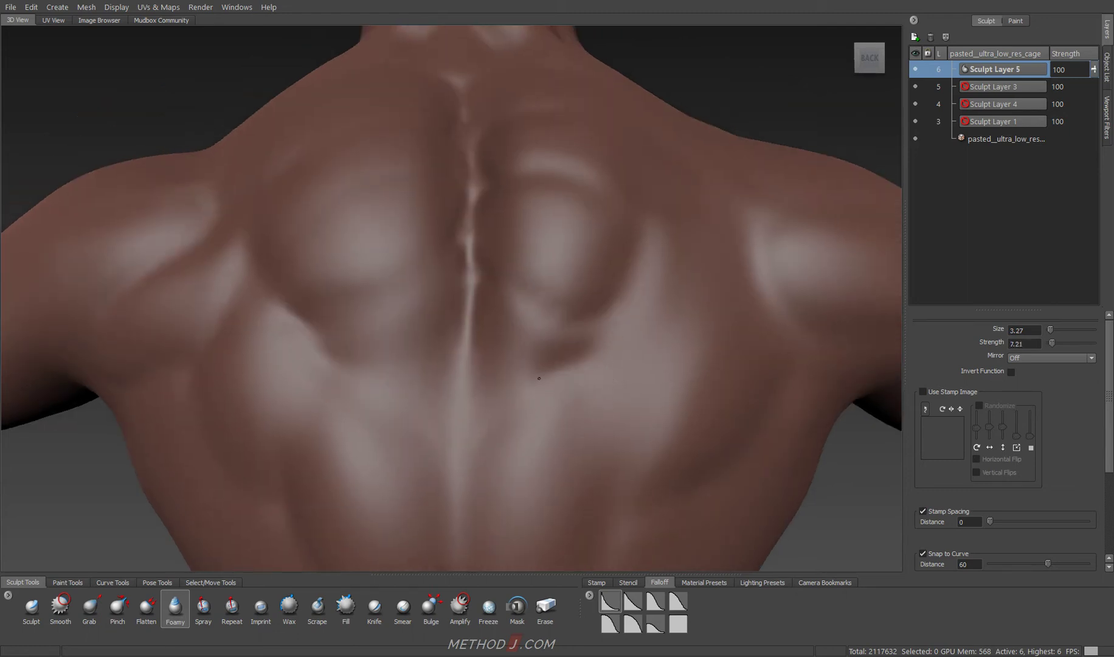
drag(523, 383, 465, 564)
drag(278, 276, 456, 441)
key(shift)
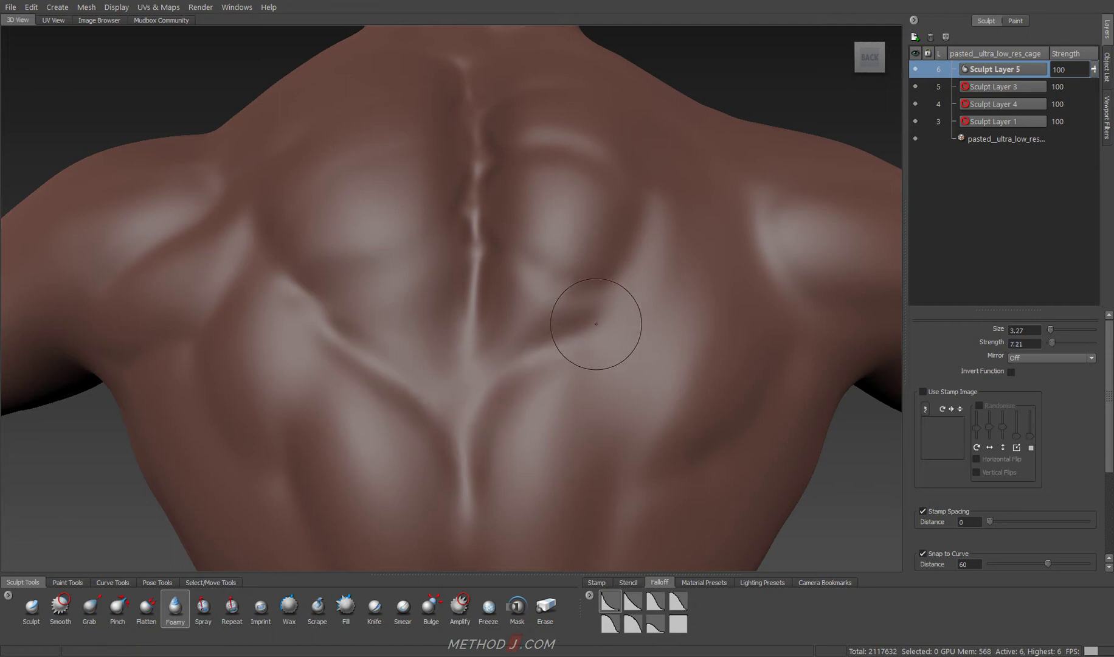
Smooth the right shoulder and trapezius forms and review the whole upper back.
mouse_move(505, 381)
alt+mouse_down()
mouse_move(455, 219)
mouse_move(460, 355)
alt+mouse_up()
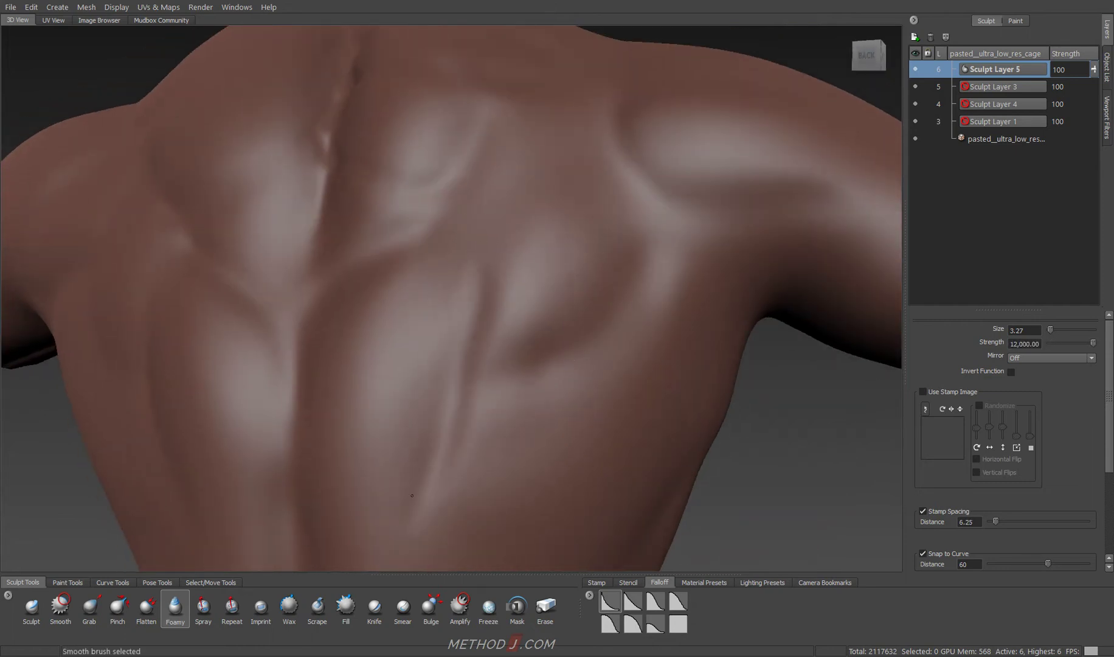
alt+drag(517, 448, 603, 317)
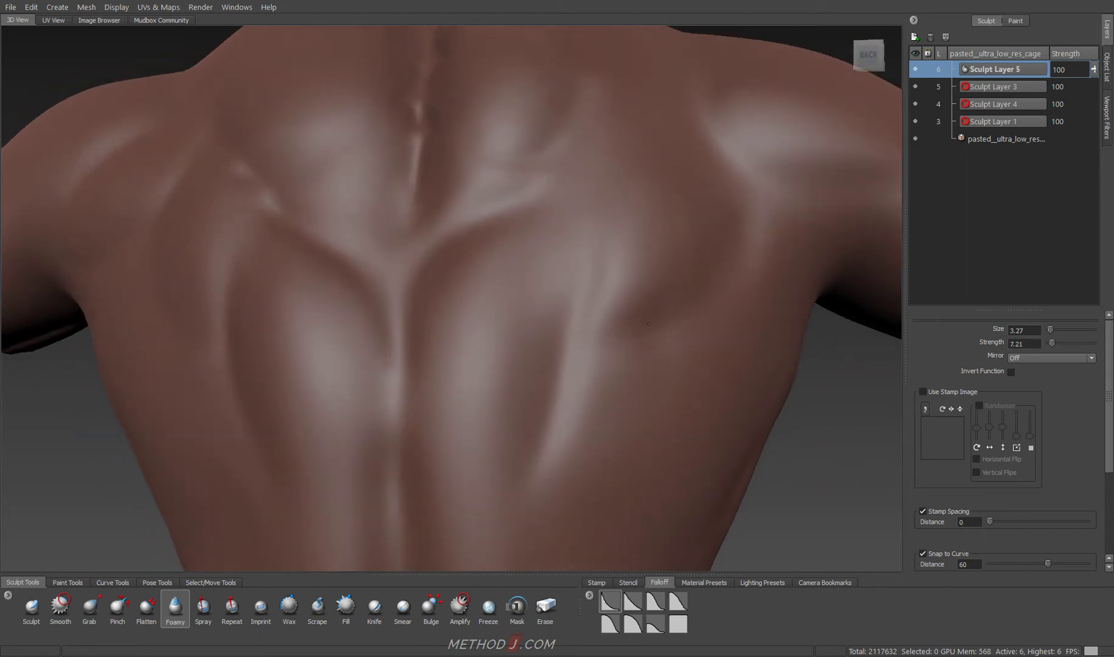
key(shift)
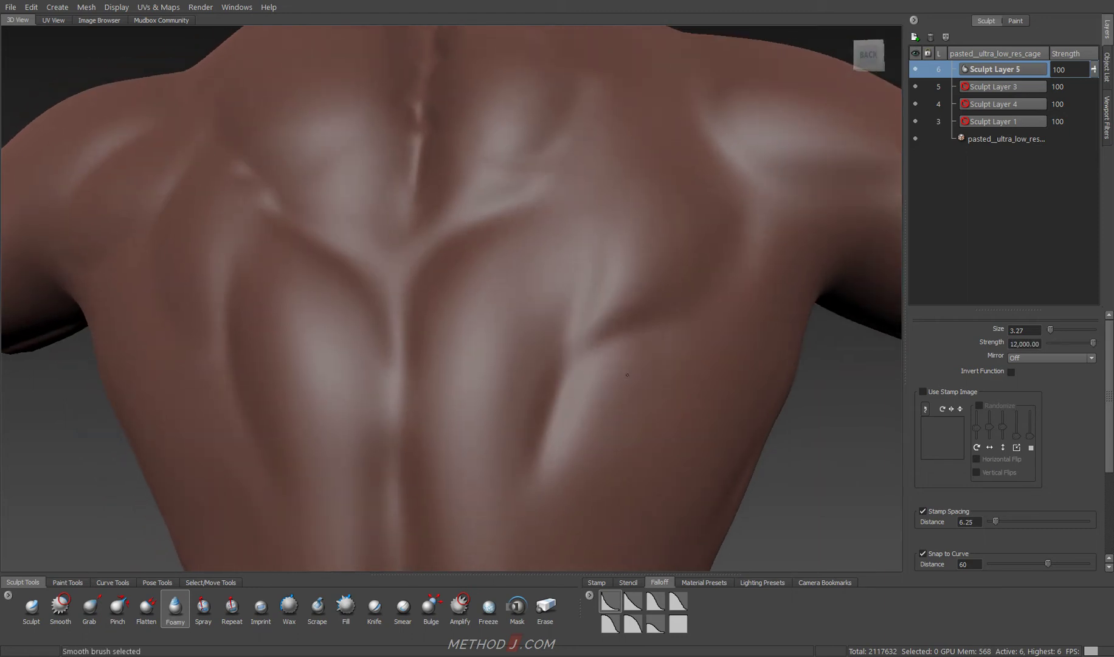
alt+drag(653, 323, 577, 236)
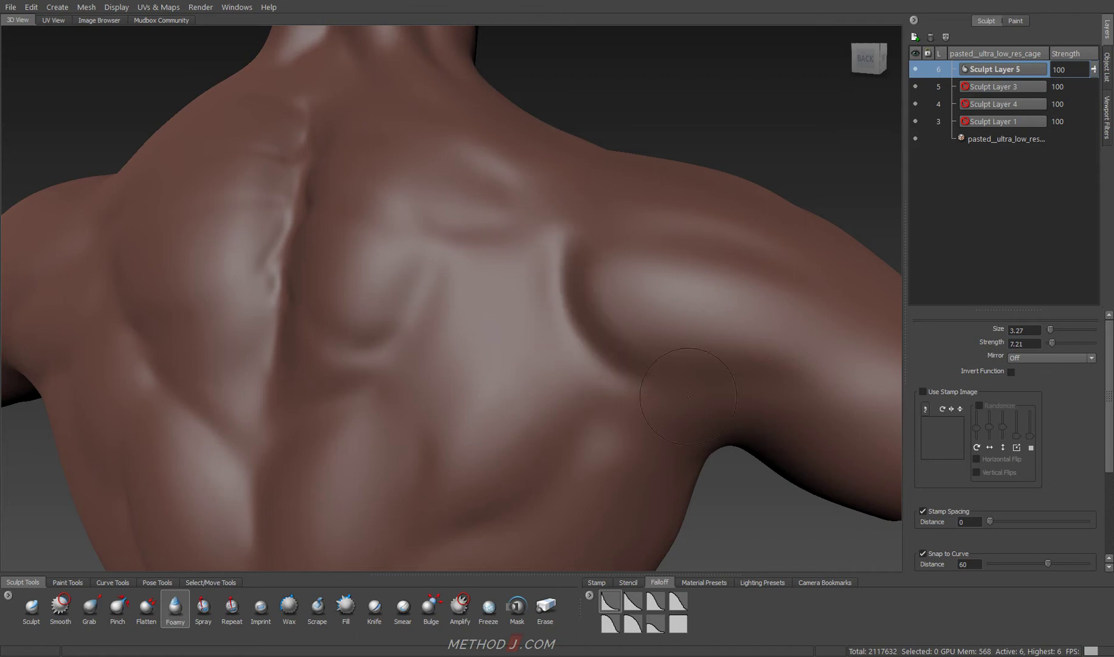
mouse_move(702, 398)
alt+mouse_down()
mouse_move(397, 368)
mouse_move(484, 428)
mouse_move(809, 299)
alt+mouse_up()
alt+drag(585, 386, 466, 335)
key(shift)
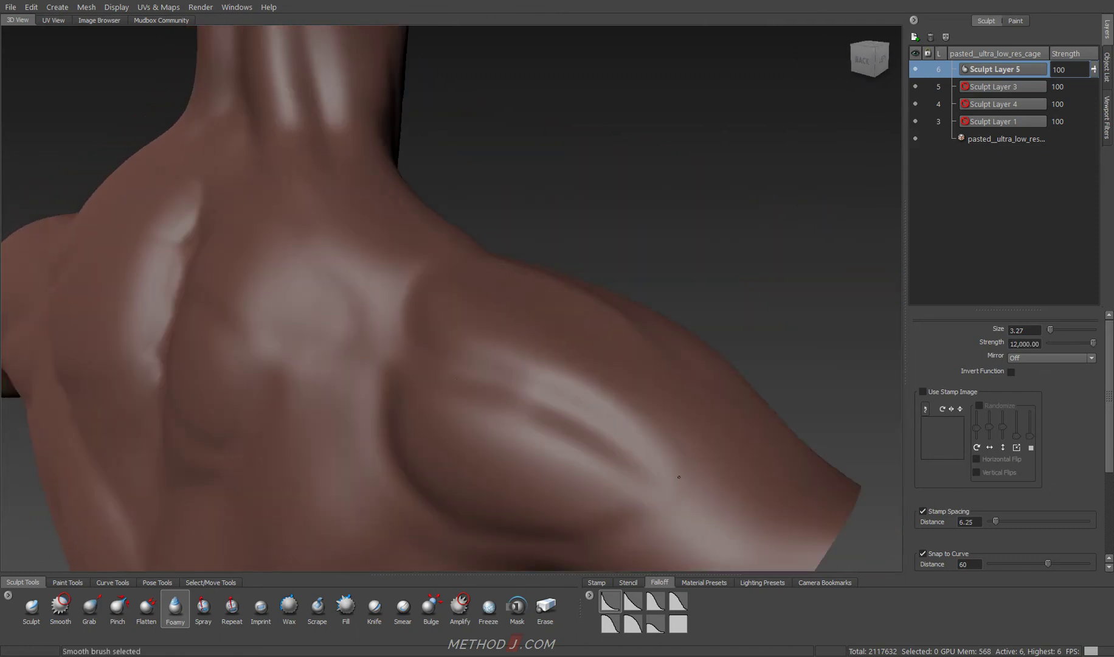
alt+drag(650, 421, 687, 380)
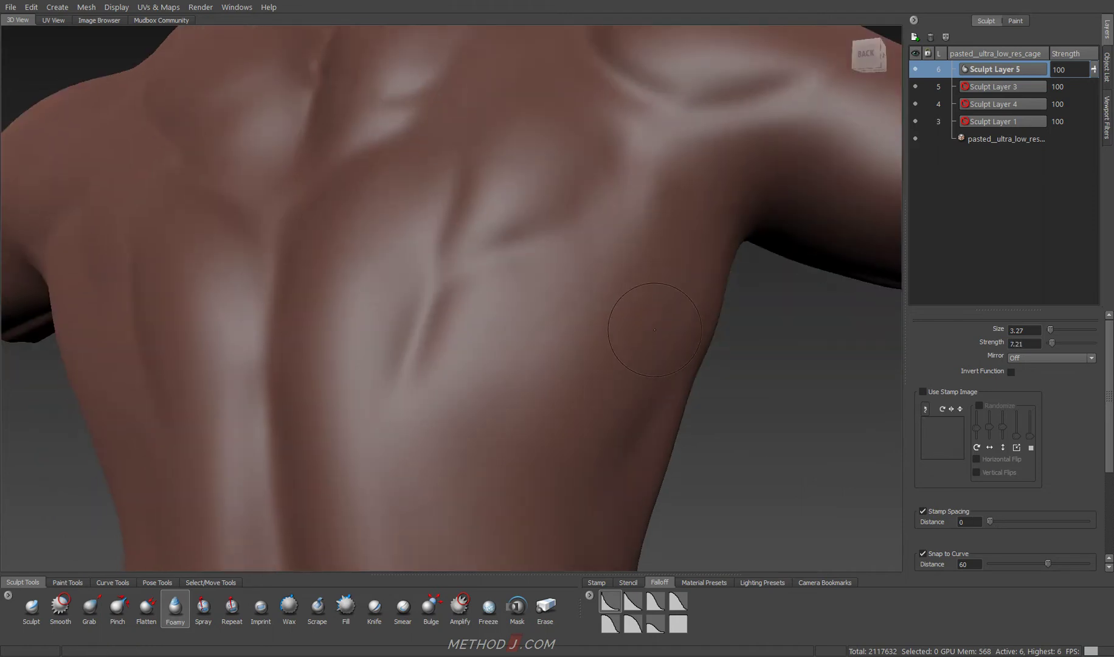
mouse_move(668, 341)
alt+mouse_down()
mouse_move(571, 87)
mouse_move(452, 380)
mouse_move(529, 272)
alt+mouse_up()
Blend the upper-back and shoulder muscles with alternating Sculpt and Smooth strokes.
click(32, 610)
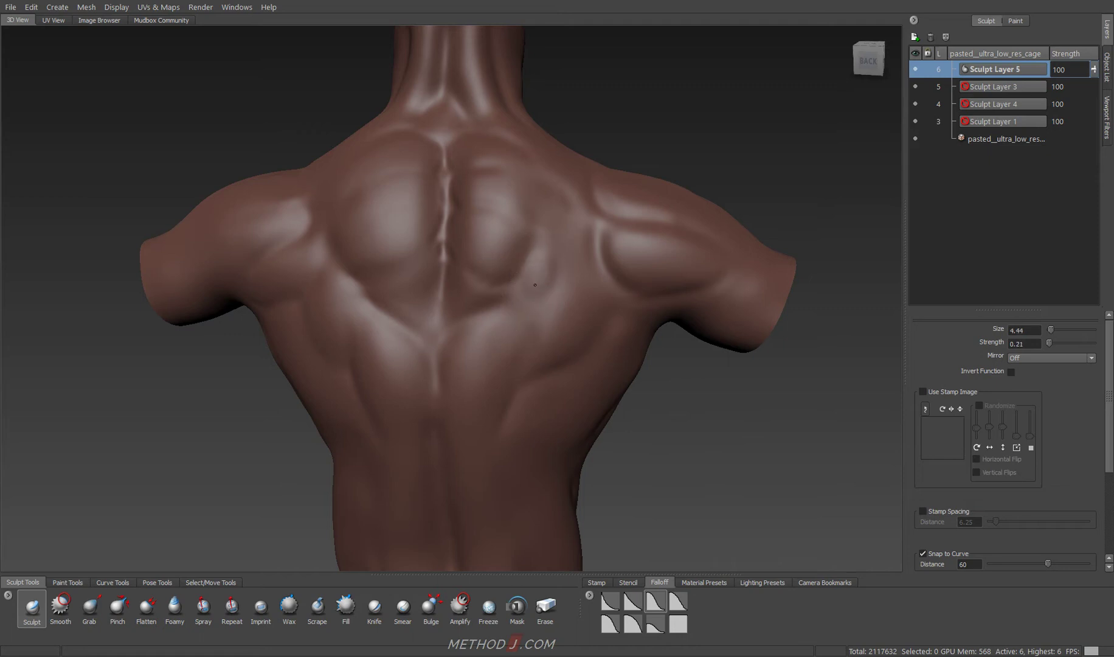
alt+drag(536, 297, 555, 254)
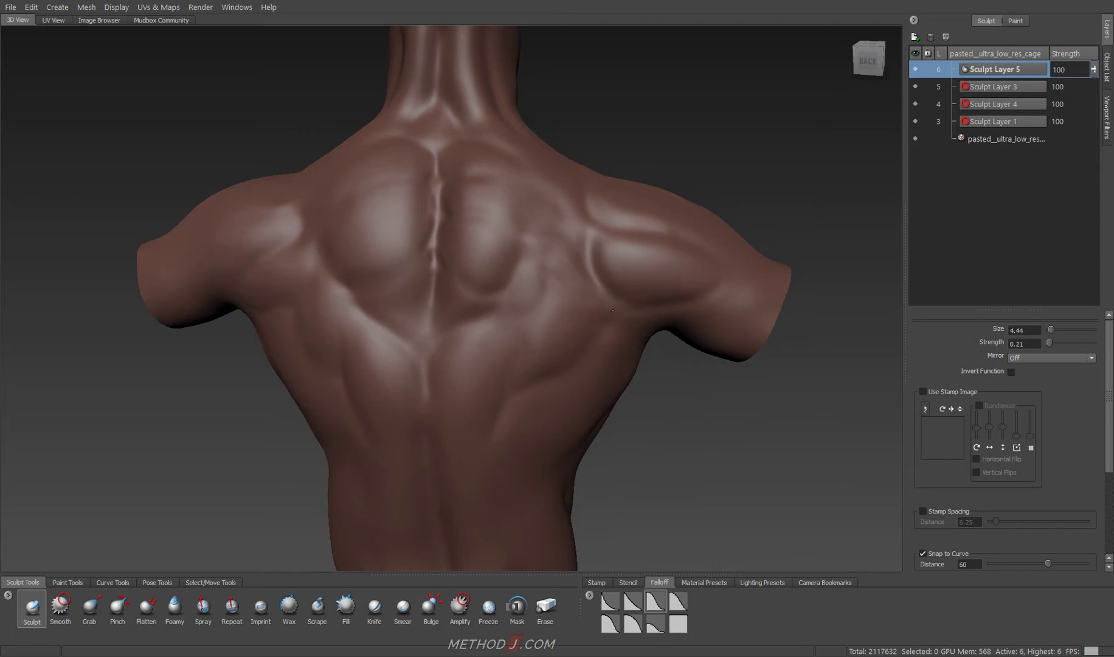
key(shift)
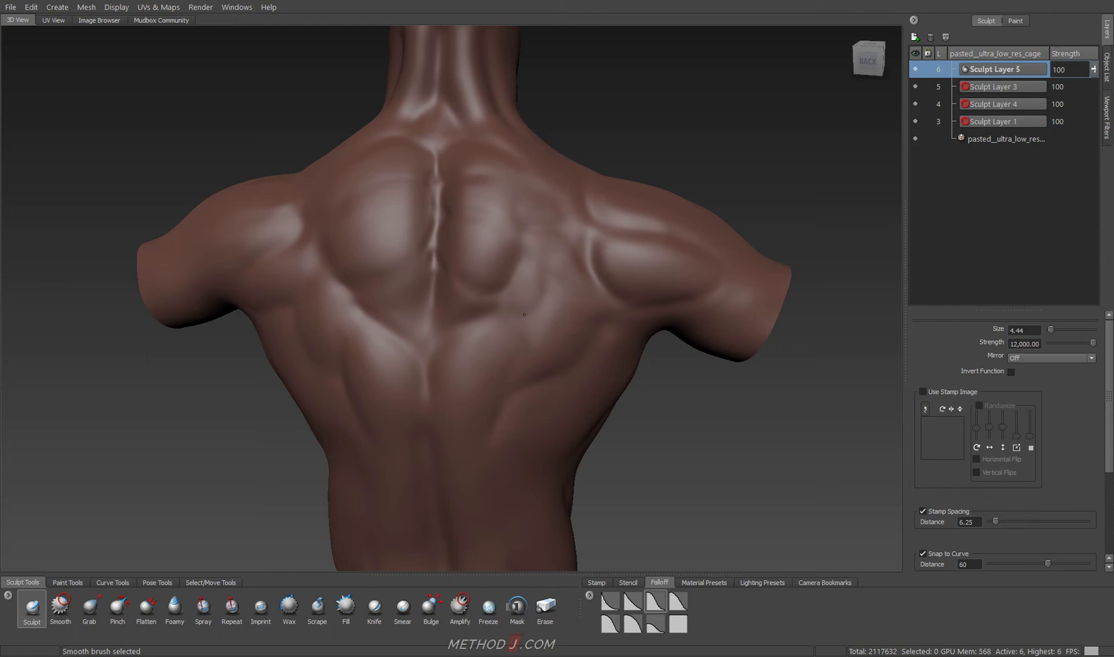
alt+drag(539, 250, 490, 249)
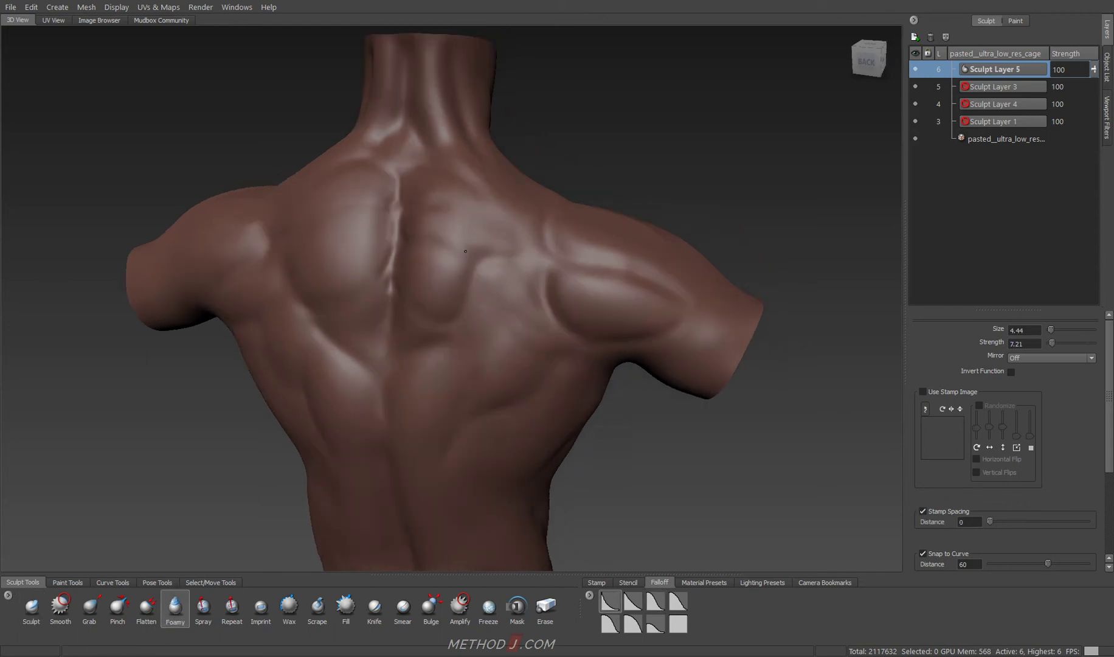
mouse_move(477, 291)
alt+mouse_down()
mouse_move(531, 335)
mouse_move(518, 216)
mouse_move(512, 236)
alt+mouse_up()
key(shift)
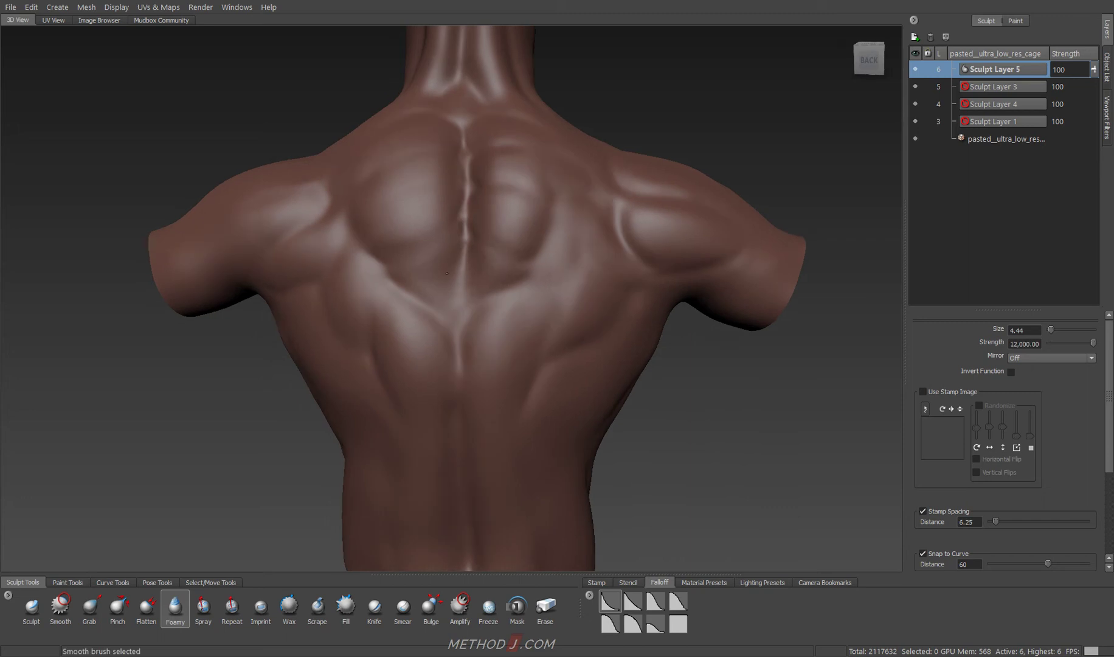
alt+drag(390, 287, 365, 218)
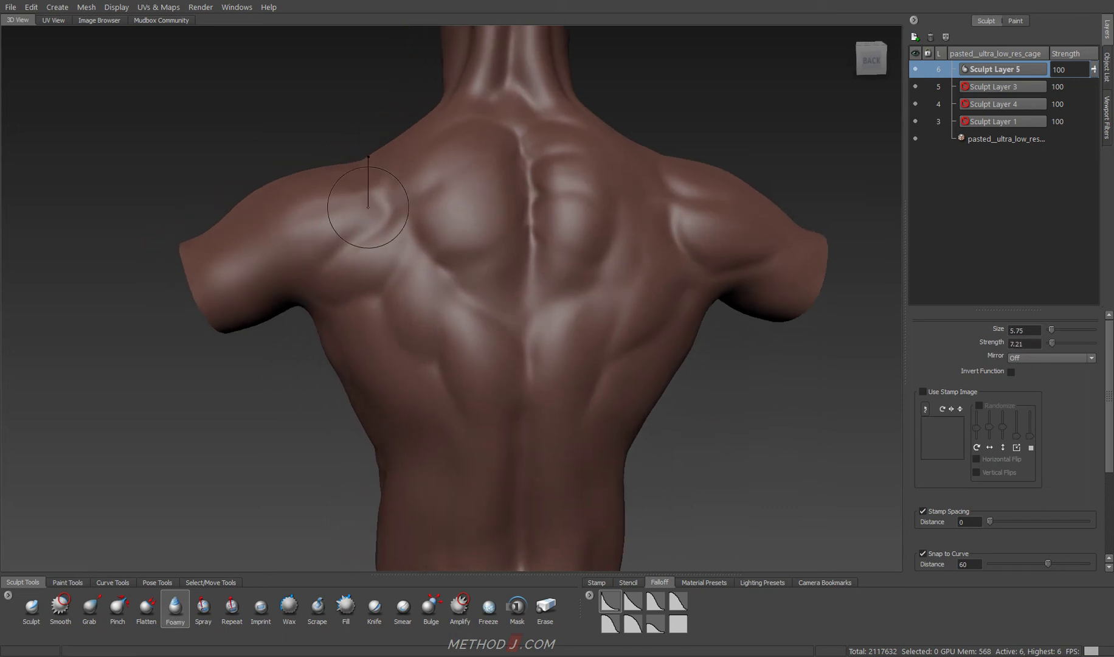
alt+drag(236, 294, 513, 335)
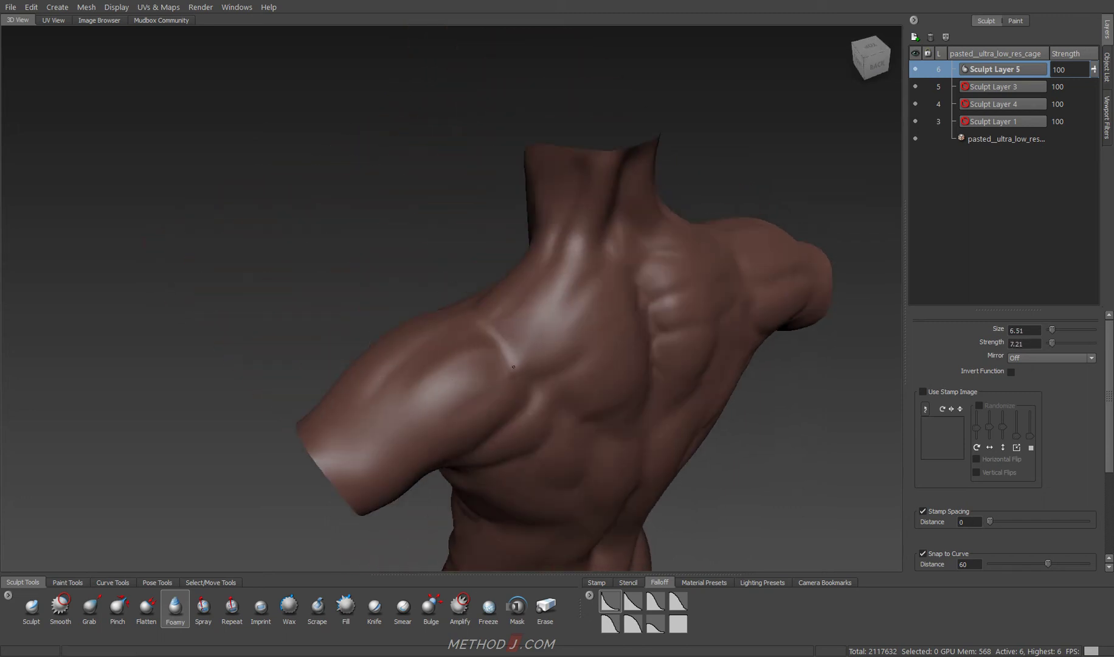
key(shift)
alt+drag(444, 409, 422, 331)
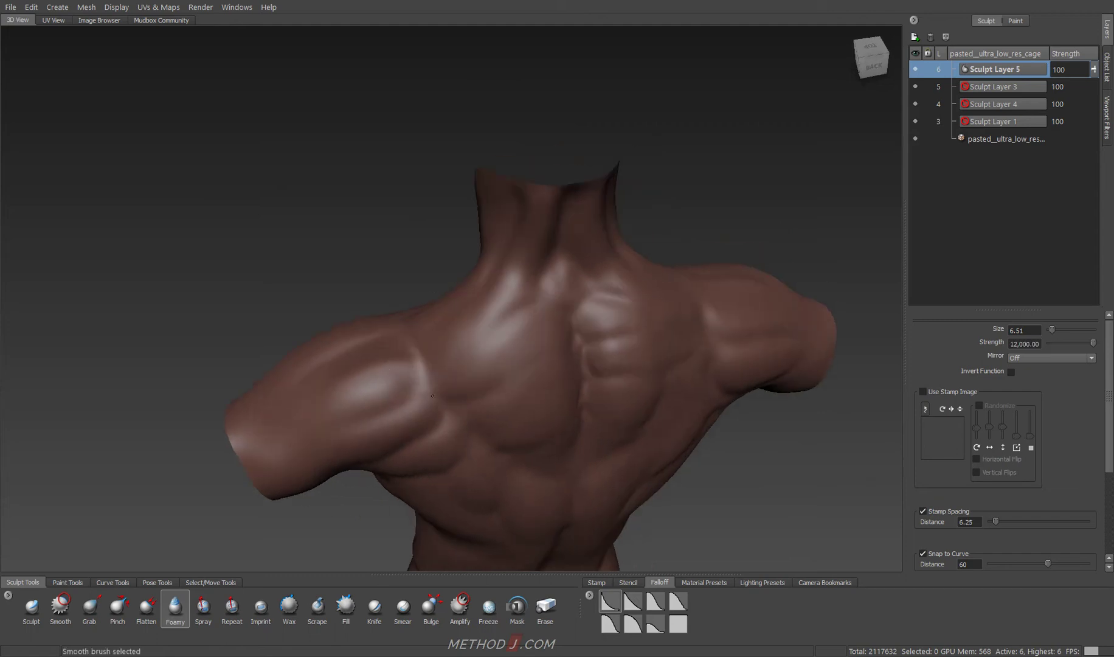
Pick the Fill brush, turn the torso to the front and drop to subdivision level 4.
click(345, 605)
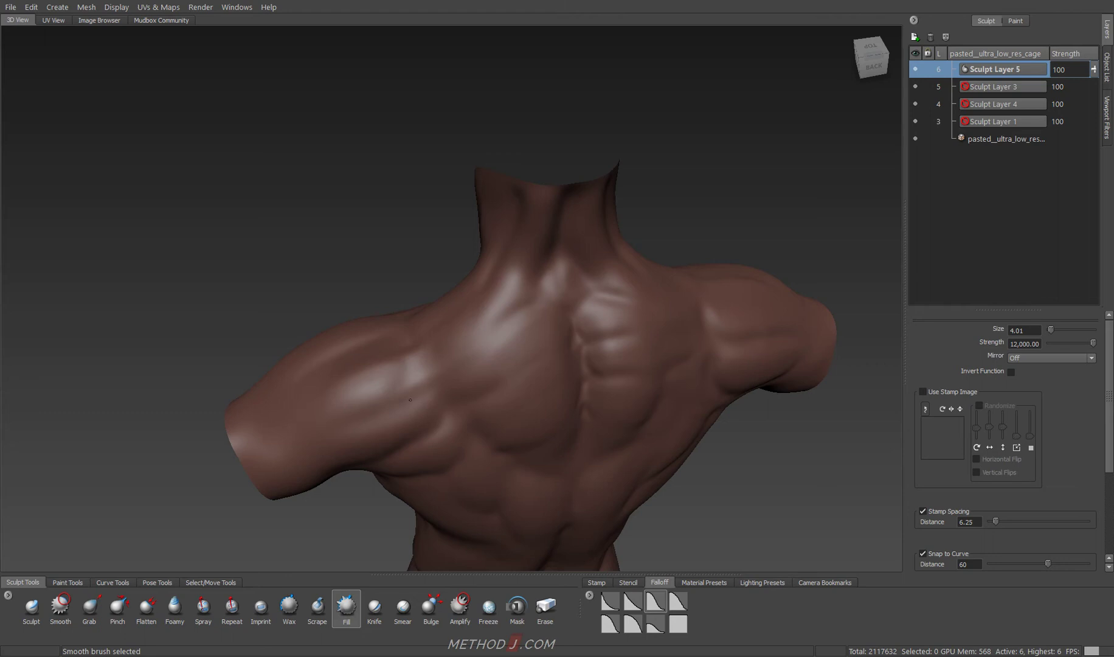
alt+drag(468, 360, 523, 331)
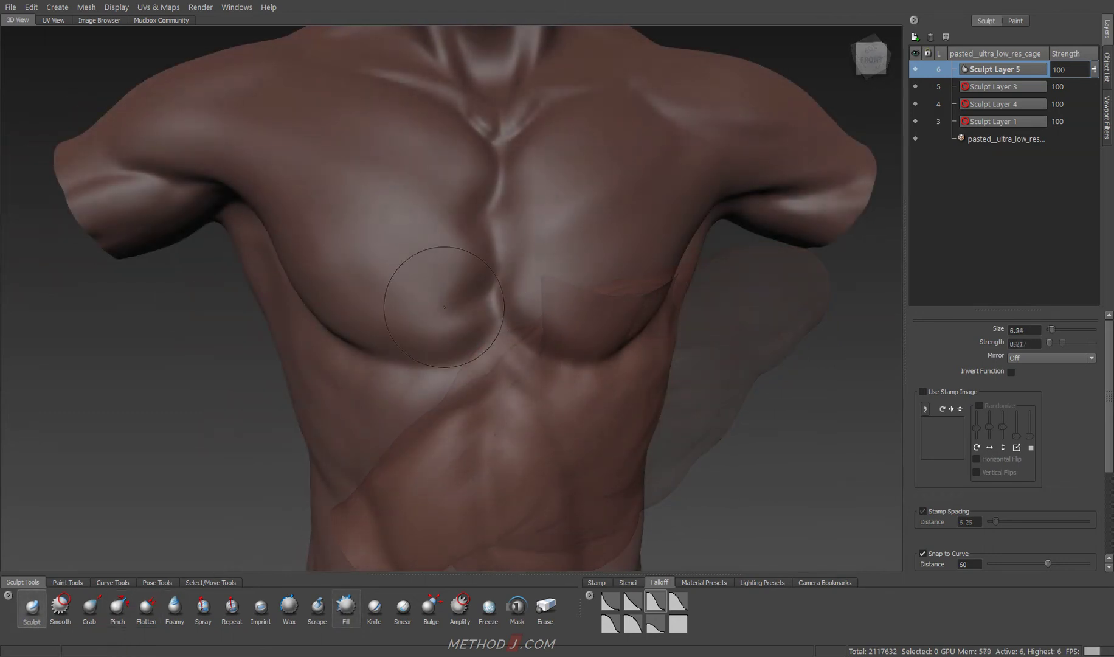
key(shift)
key(Page_Down)
key(Page_Down)
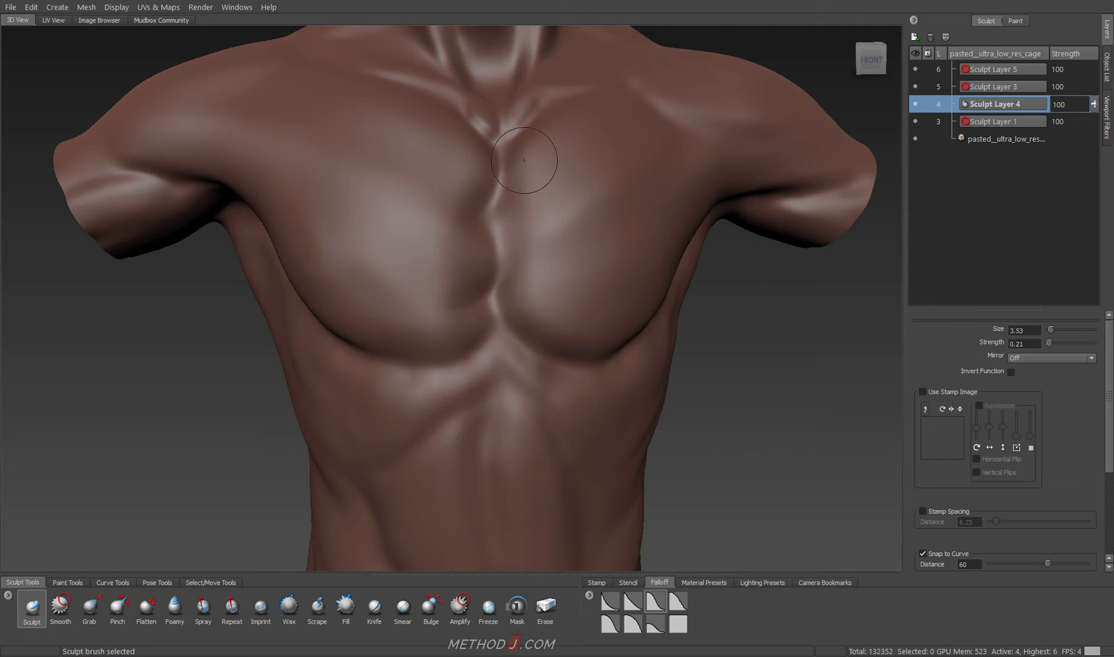
Smooth the pecs, then at level 6 on Sculpt Layer 5 build a Foamy ridge along the collarbone.
key(shift)
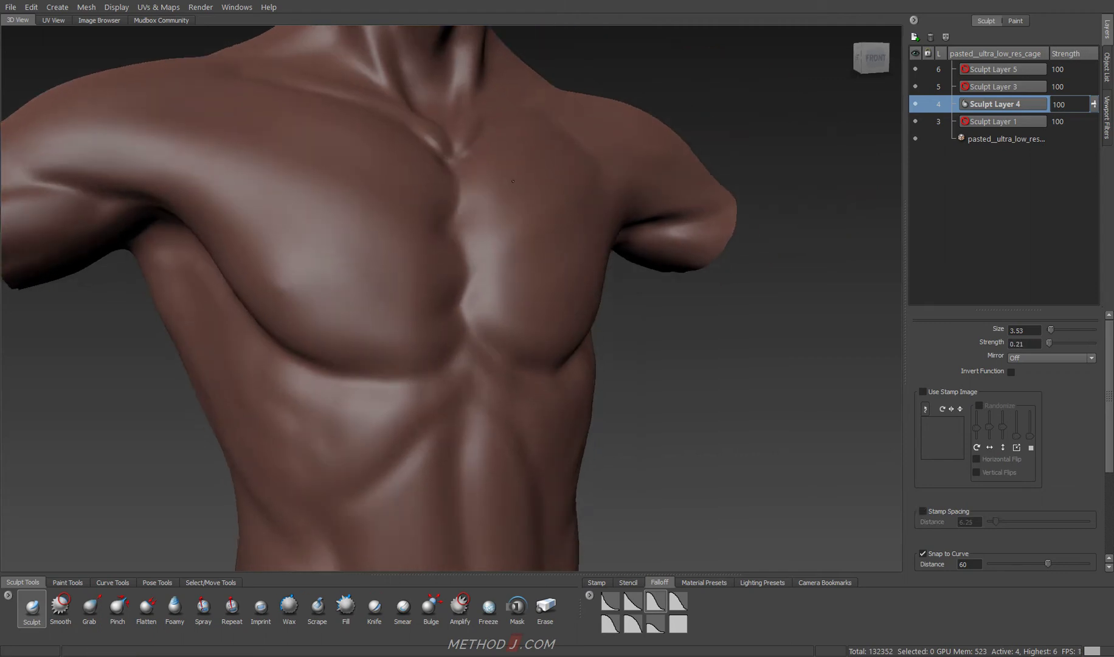
alt+drag(445, 128, 504, 286)
key(Page_Up)
key(Page_Up)
click(989, 74)
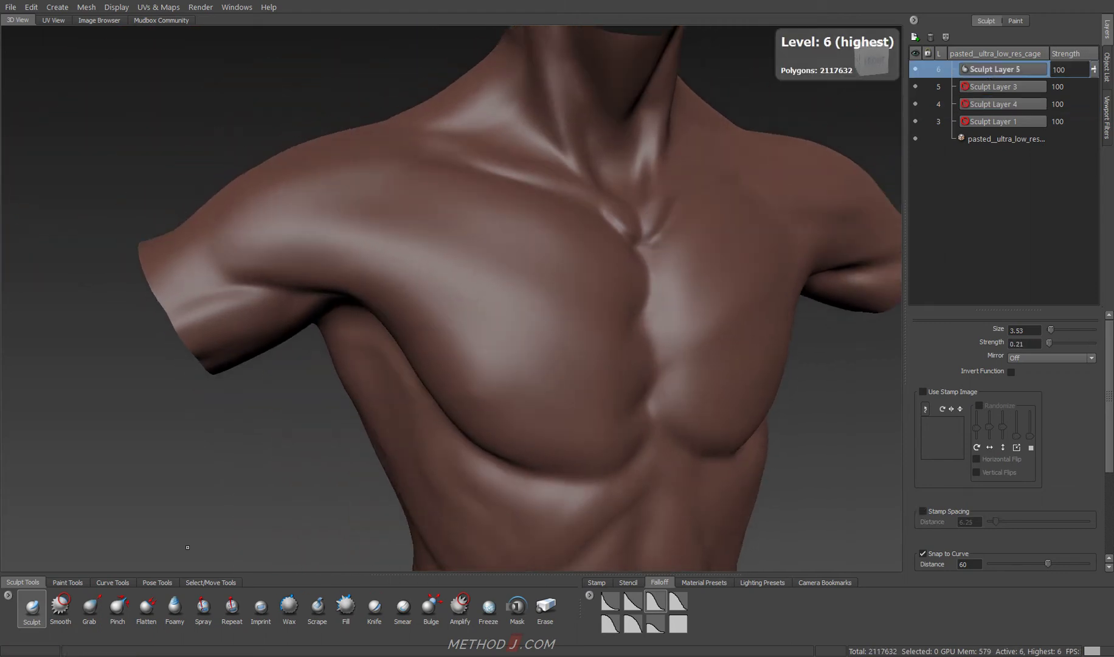
click(174, 605)
scroll(339, 256, up, 2)
key(shift)
alt+drag(339, 256, 406, 188)
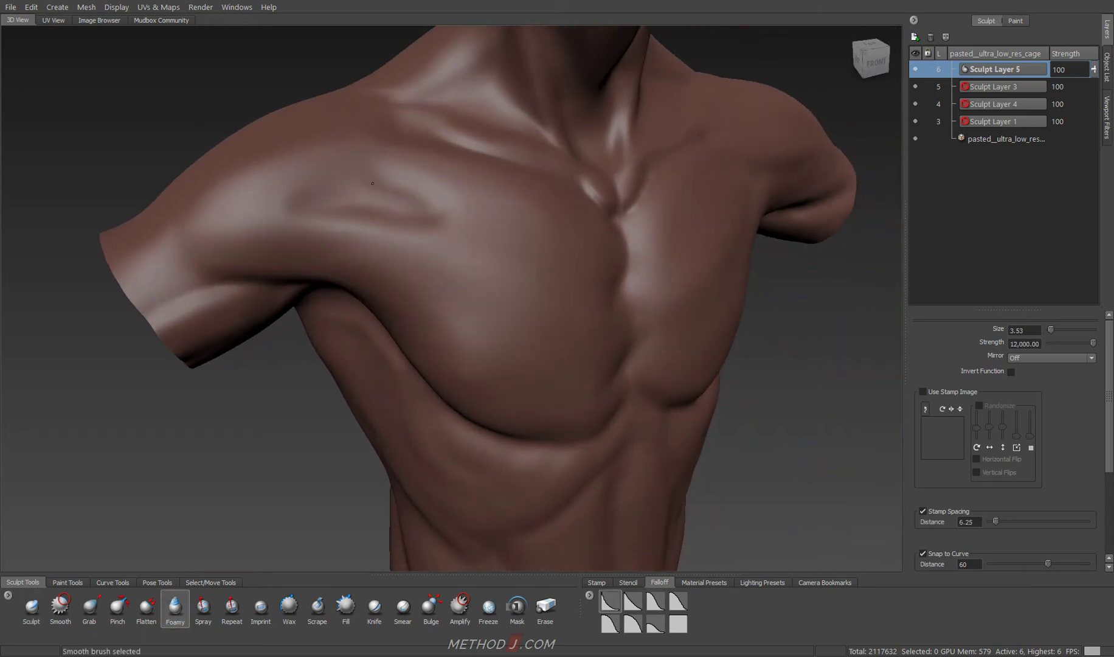
alt+drag(420, 240, 436, 290)
mouse_move(574, 219)
mouse_down()
mouse_move(722, 266)
mouse_move(773, 258)
mouse_up()
Return to level 5 on Sculpt Layer 4 with the Sculpt brush, viewing the shoulder and abdomen.
key(Page_Down)
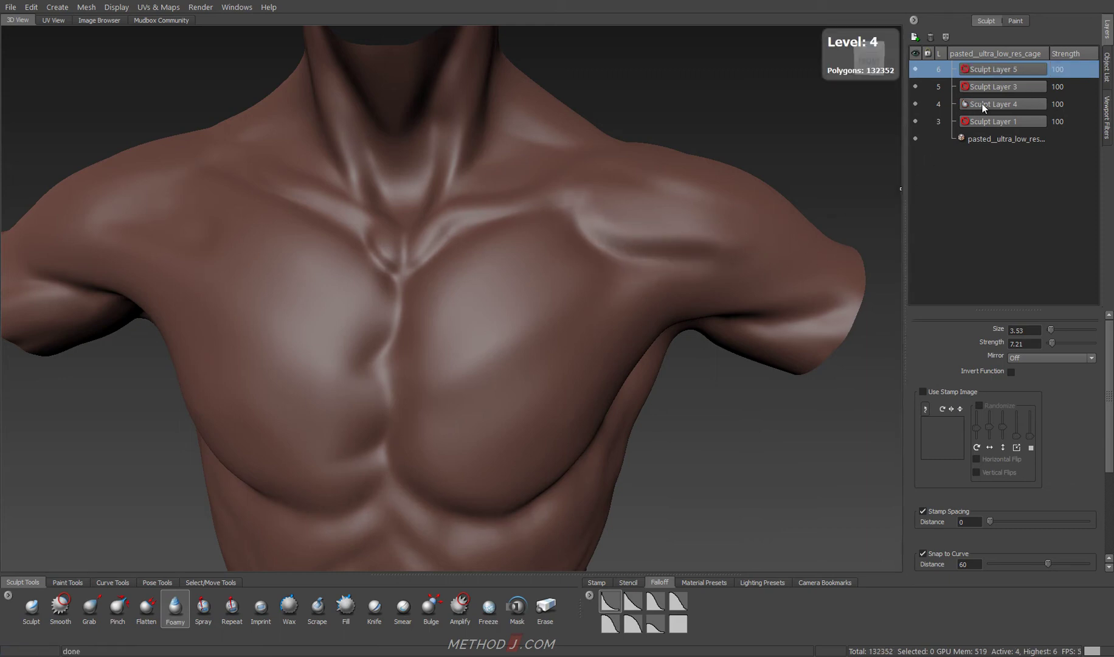
click(987, 105)
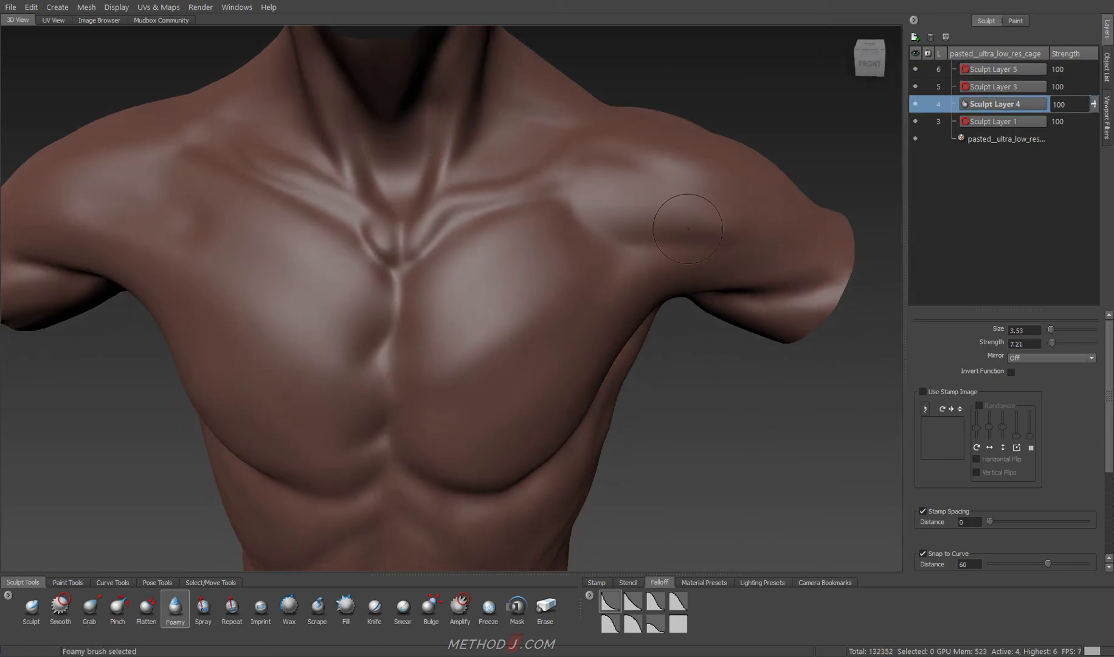
mouse_move(657, 224)
alt+mouse_down()
mouse_move(436, 187)
mouse_move(465, 208)
mouse_move(435, 262)
alt+mouse_up()
click(32, 610)
mouse_move(436, 218)
alt+mouse_down()
mouse_move(380, 174)
mouse_move(487, 261)
alt+mouse_up()
mouse_move(488, 261)
alt+right_down()
mouse_move(452, 217)
mouse_move(503, 327)
mouse_move(510, 317)
alt+right_up()
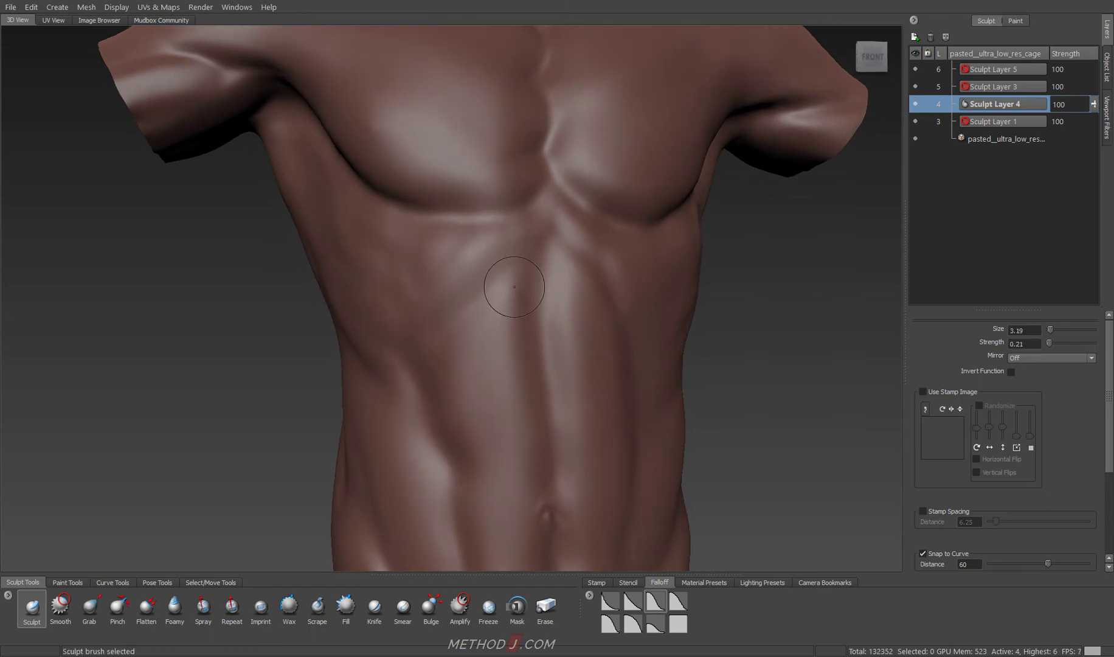
Smooth the abdominal muscle separations from several angles, then ready the Grab brush.
key(shift)
alt+drag(511, 438, 541, 281)
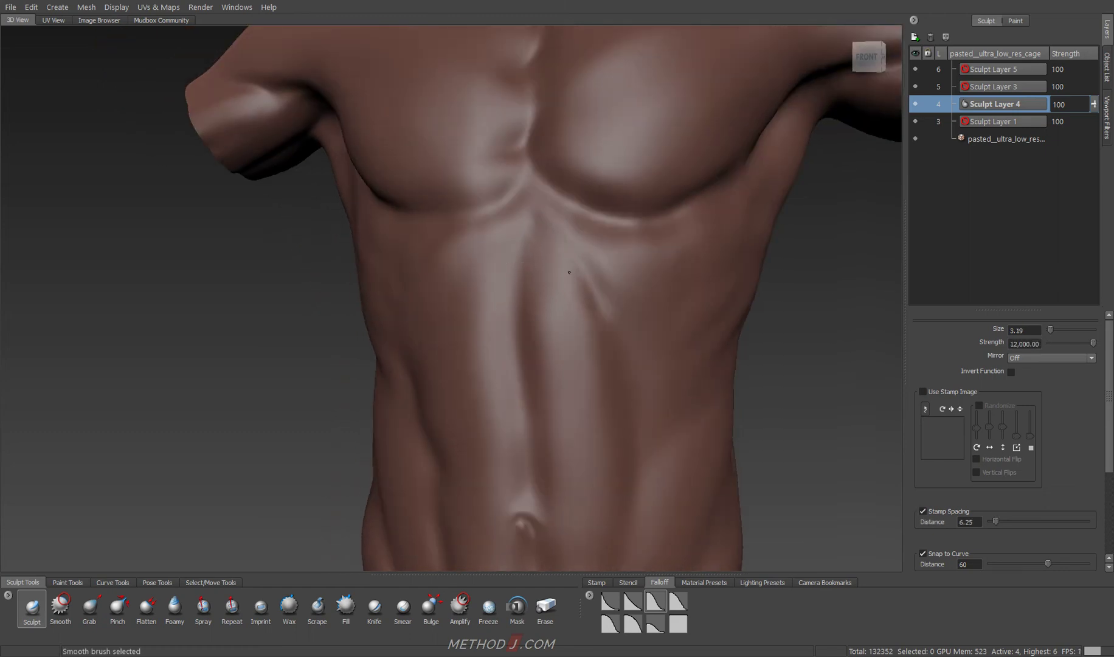
mouse_move(593, 369)
alt+mouse_down()
mouse_move(572, 242)
mouse_move(436, 268)
mouse_move(407, 227)
mouse_move(418, 433)
mouse_move(441, 232)
alt+mouse_up()
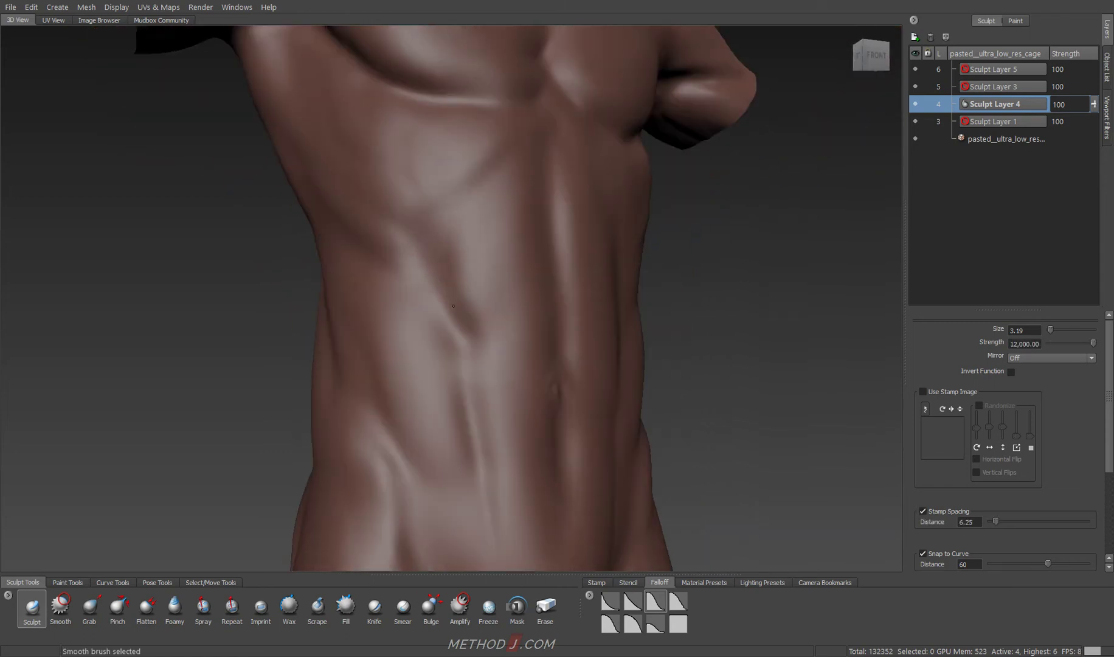
mouse_move(505, 360)
alt+mouse_down()
mouse_move(553, 479)
mouse_move(567, 468)
alt+mouse_up()
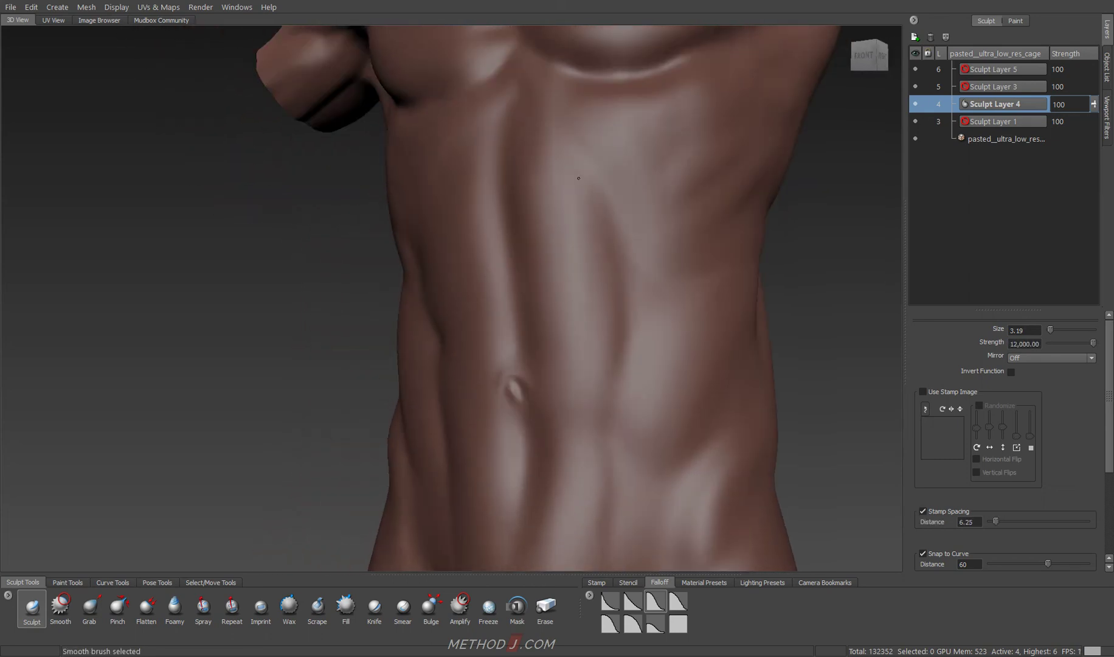
alt+drag(587, 281, 599, 354)
alt+right_drag(599, 354, 522, 366)
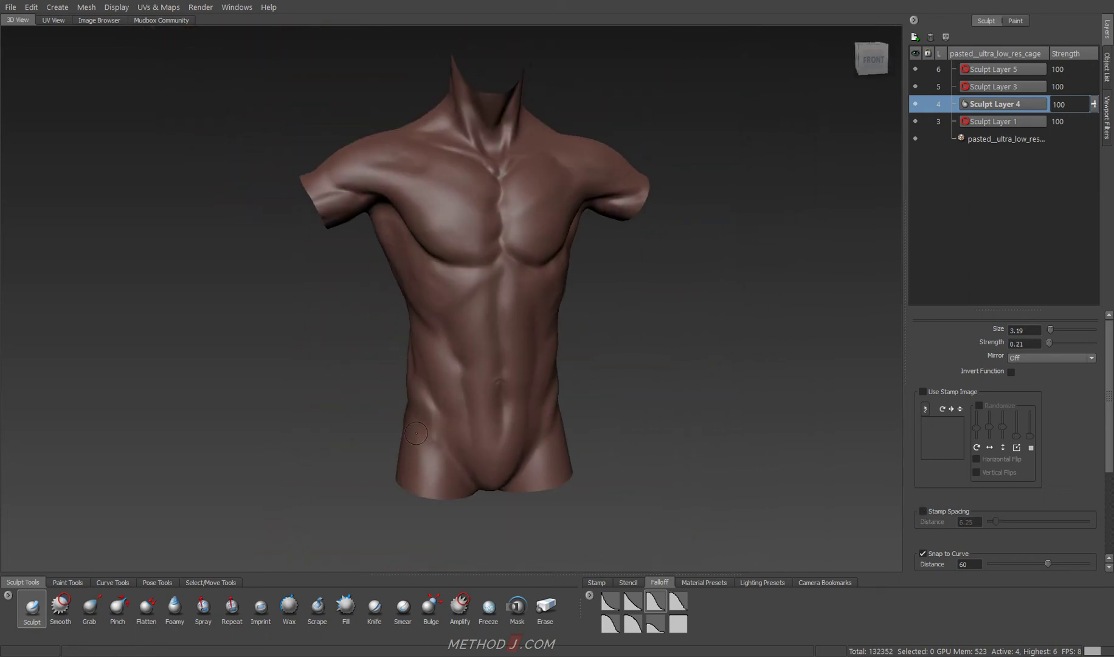
mouse_move(427, 423)
alt+mouse_down()
mouse_move(548, 469)
mouse_move(577, 300)
mouse_move(420, 412)
alt+mouse_up()
key(3)
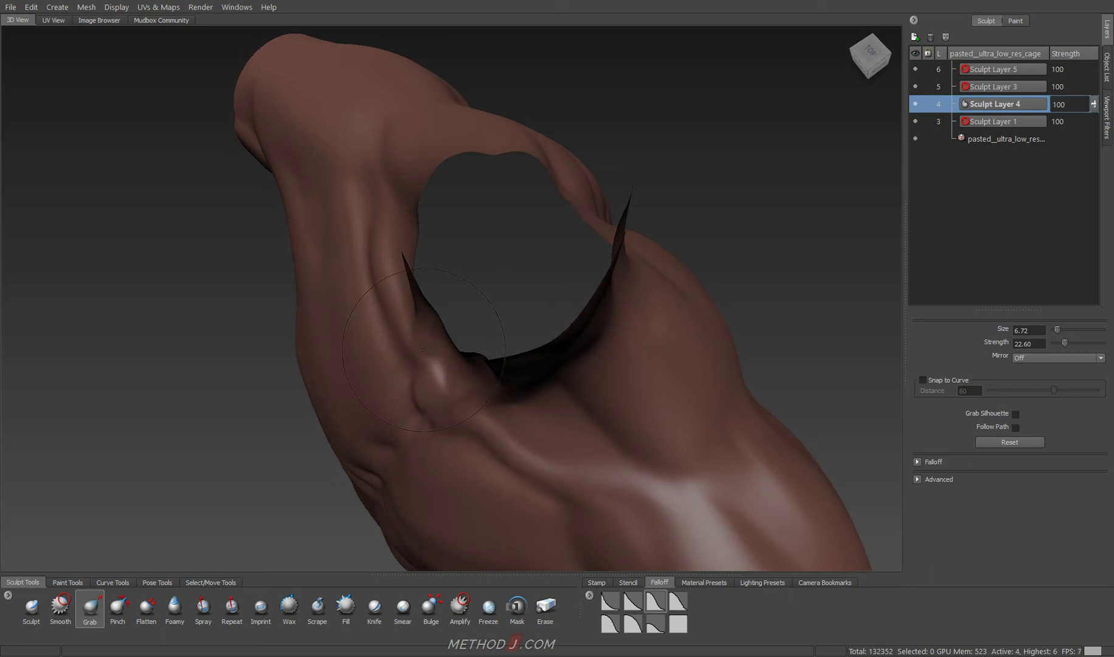
Grab-adjust the clavicle area, swing to a front chest view and step up to level 7.
alt+drag(424, 350, 428, 335)
alt+drag(444, 406, 572, 323)
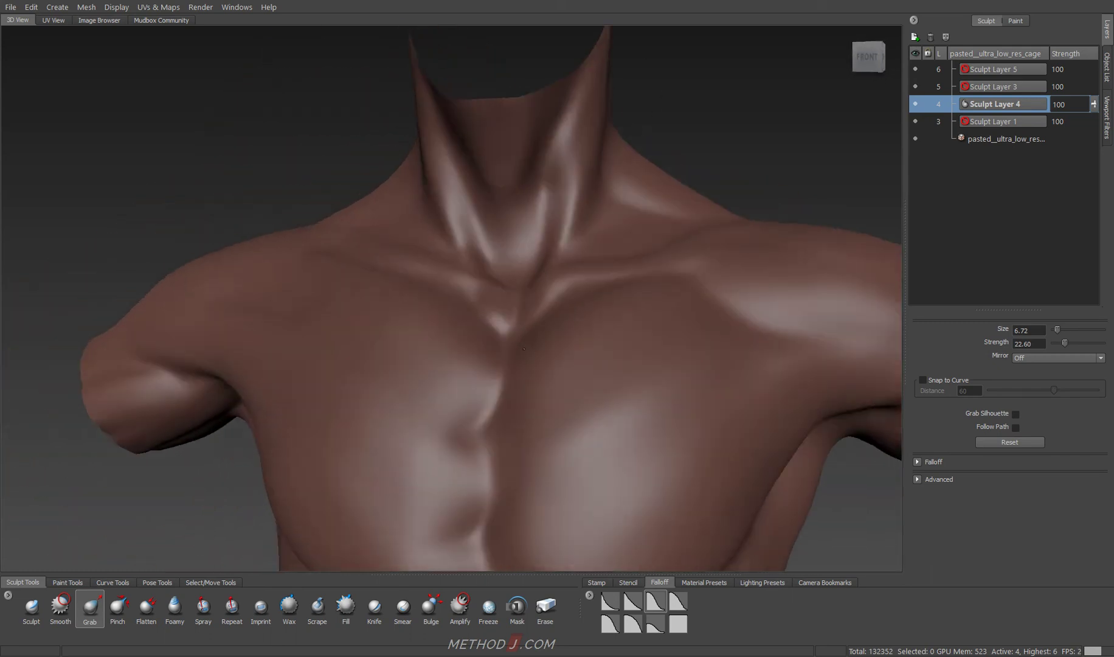
key(Page_Up)
key(Page_Up)
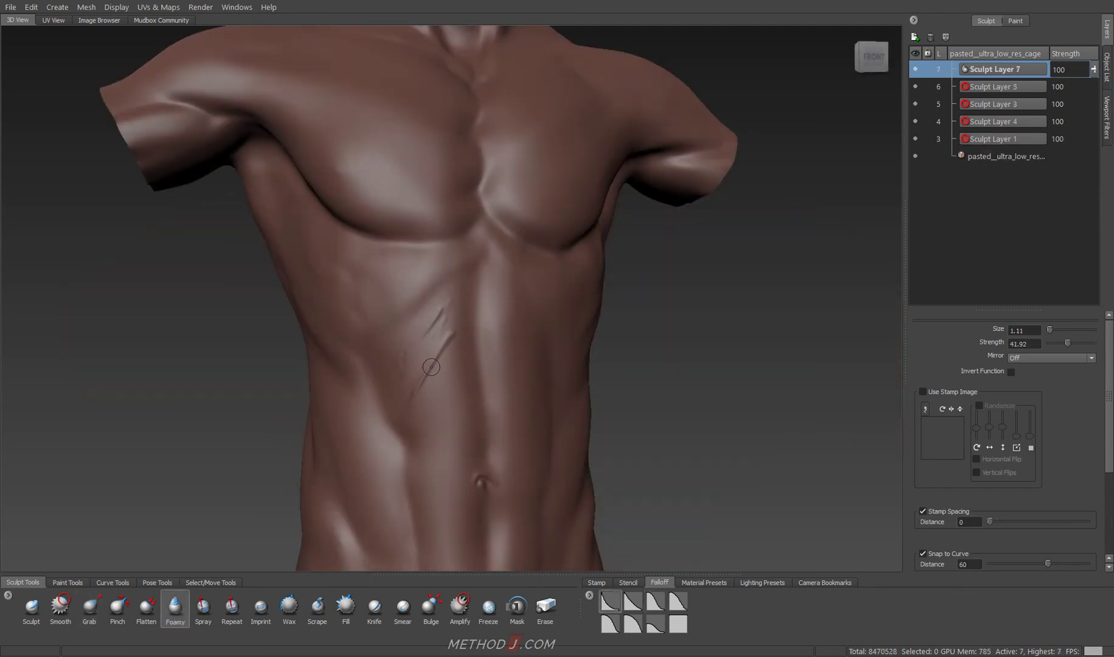
With the Pinch brush sized small, crease the sternum line between the pectorals.
mouse_move(436, 480)
alt+mouse_down()
mouse_move(222, 386)
mouse_move(458, 276)
mouse_move(344, 123)
alt+mouse_up()
key(4)
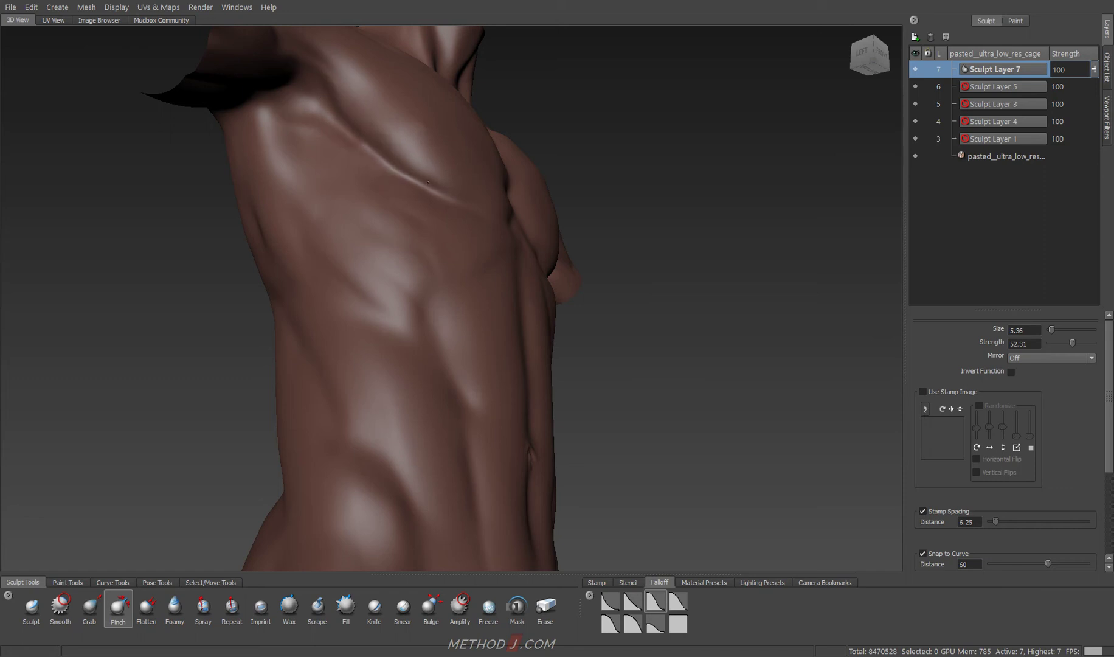
key(f)
scroll(454, 206, up, 3)
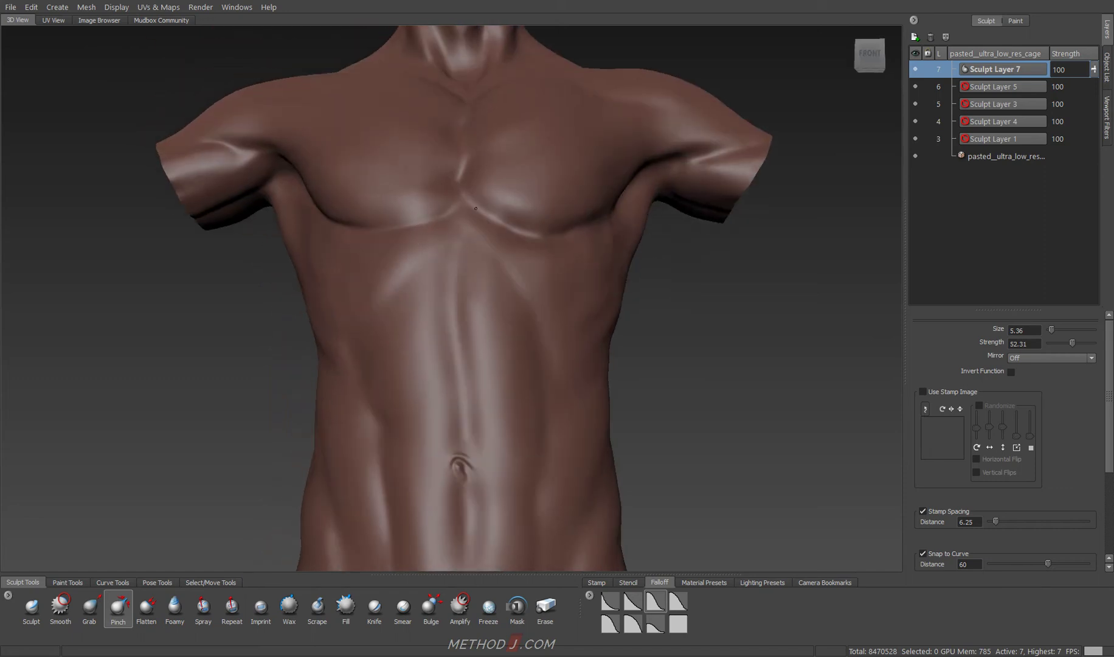
alt+drag(486, 217, 517, 167)
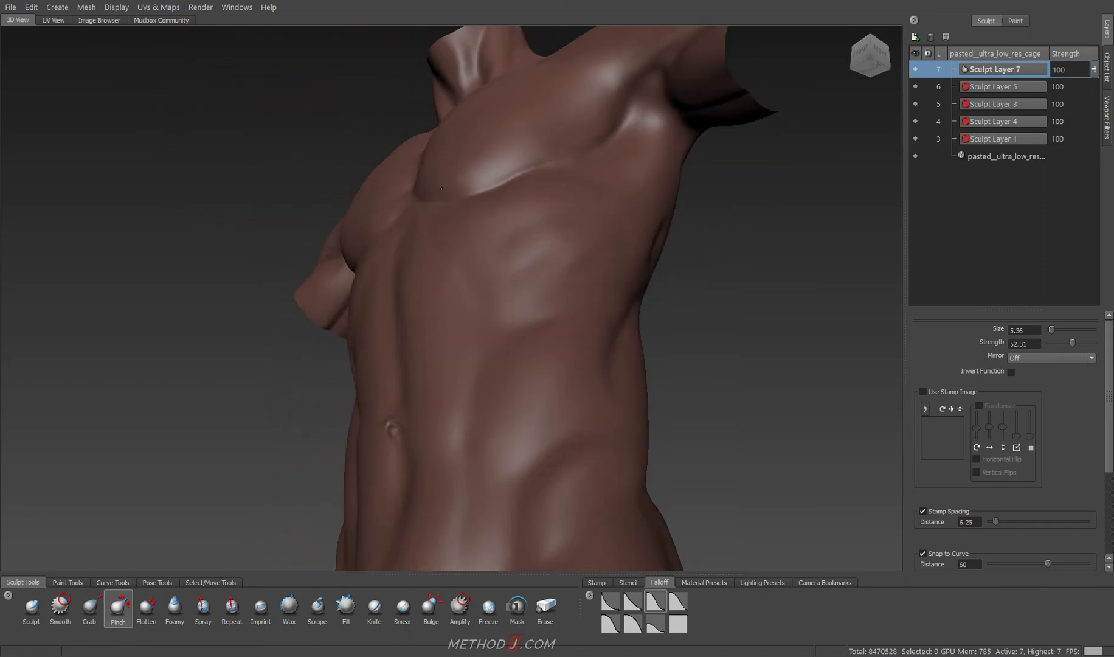
key(f)
scroll(488, 236, up, 2)
scroll(488, 235, up, 2)
scroll(488, 236, up, 2)
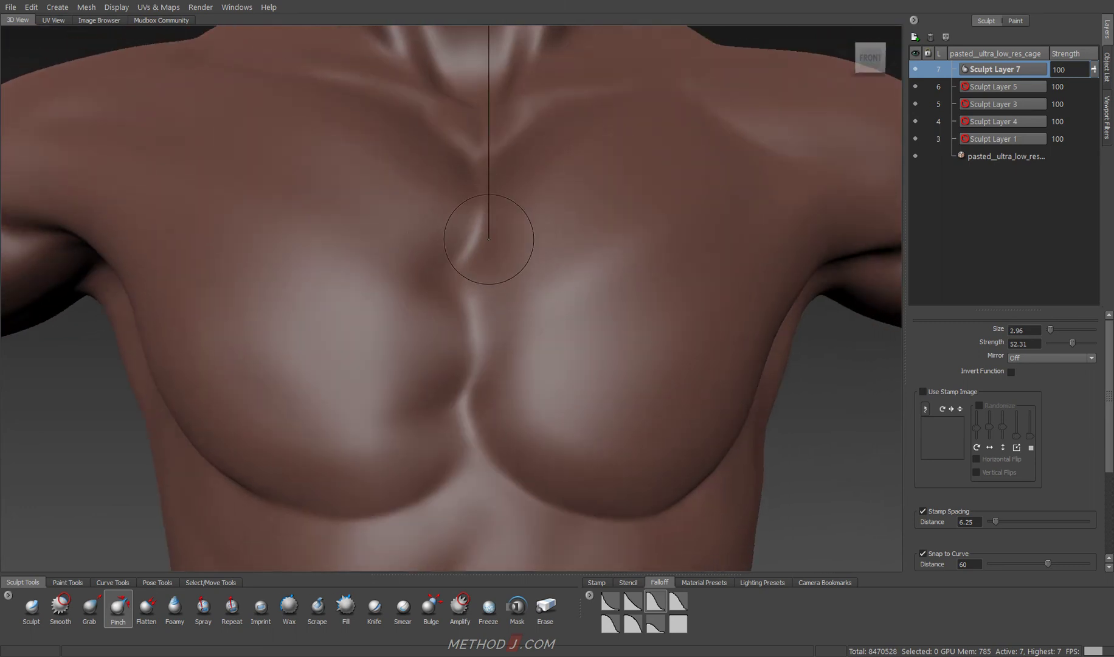
alt+drag(488, 235, 456, 252)
alt+drag(437, 409, 468, 346)
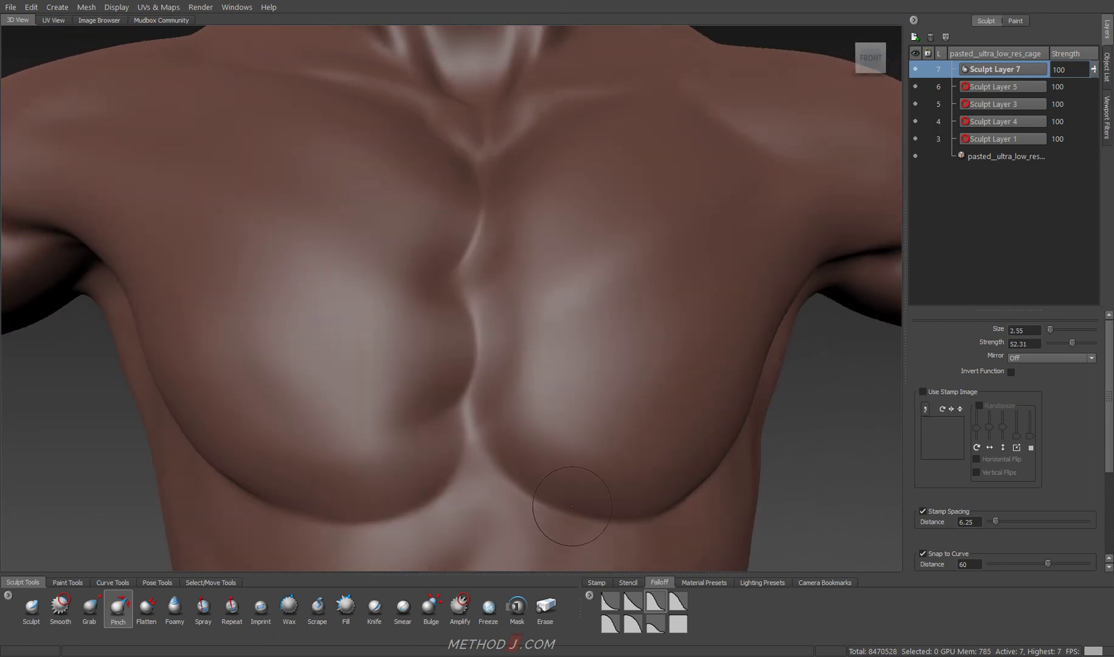
scroll(579, 480, down, 5)
Enlarge the Pinch brush and sharpen the abdominal, rib and oblique separations.
alt+drag(579, 480, 522, 392)
scroll(492, 346, up, 5)
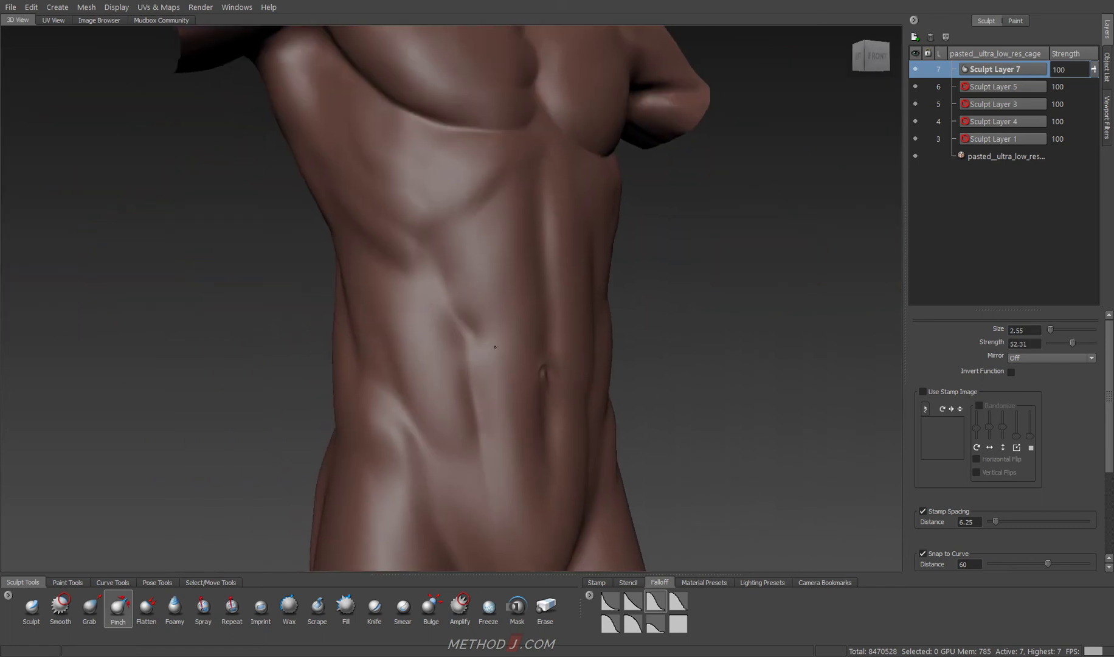
mouse_move(493, 346)
mouse_down()
mouse_move(428, 258)
mouse_move(447, 393)
mouse_up()
alt+drag(473, 497, 454, 437)
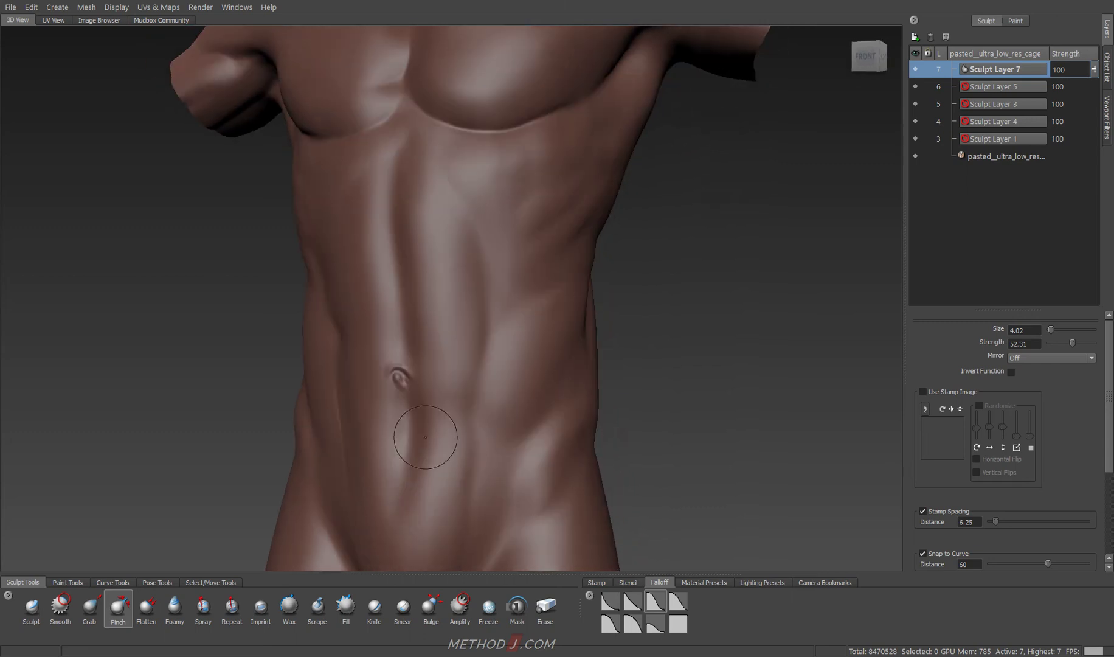
alt+drag(479, 374, 452, 331)
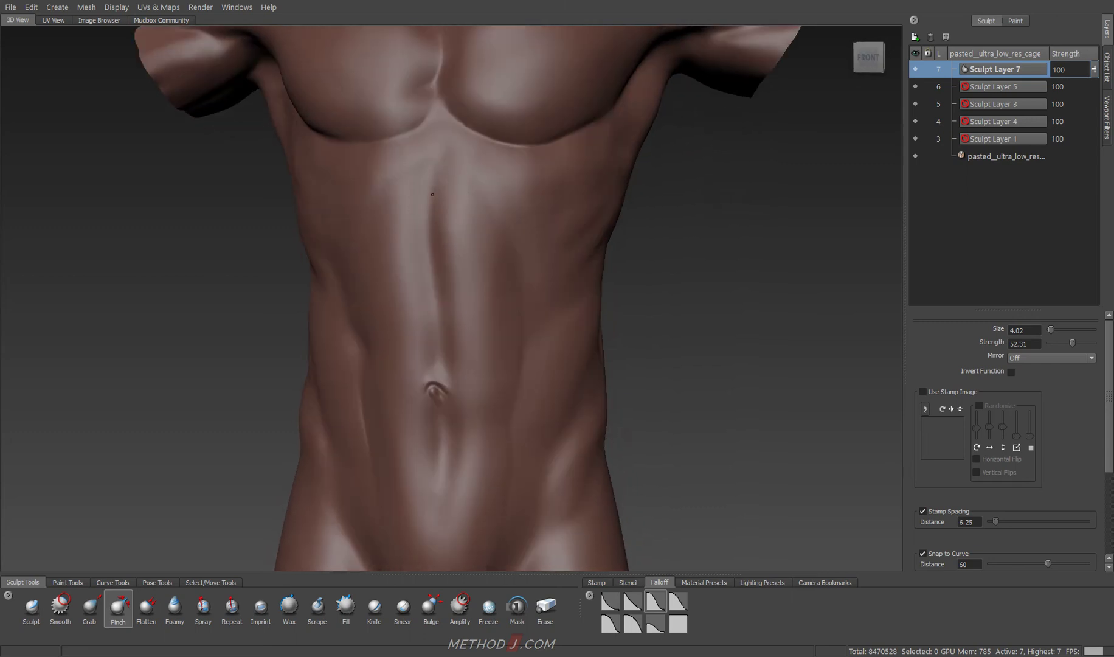
drag(398, 236, 409, 288)
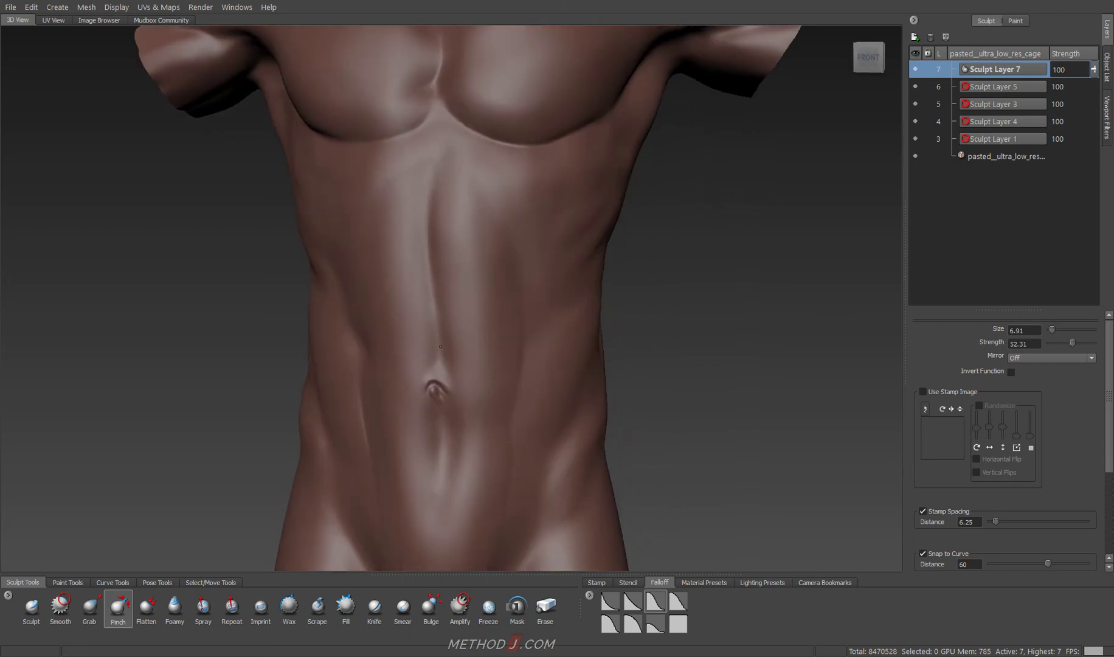
mouse_move(440, 346)
alt+mouse_down()
mouse_move(452, 436)
mouse_move(462, 392)
alt+mouse_up()
mouse_move(471, 288)
alt+mouse_down()
mouse_move(485, 249)
mouse_move(406, 234)
mouse_move(427, 236)
alt+mouse_up()
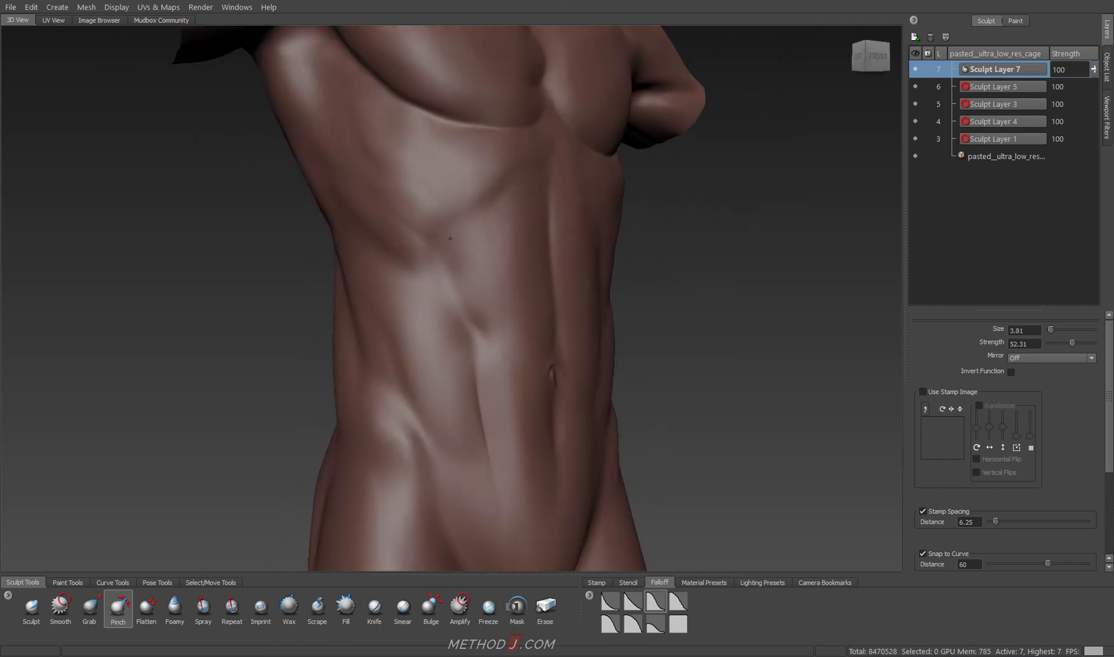
mouse_move(526, 180)
alt+mouse_down()
mouse_move(455, 235)
mouse_move(460, 187)
mouse_move(533, 196)
mouse_move(436, 304)
mouse_move(505, 294)
mouse_move(470, 366)
mouse_move(475, 424)
mouse_move(343, 308)
alt+mouse_up()
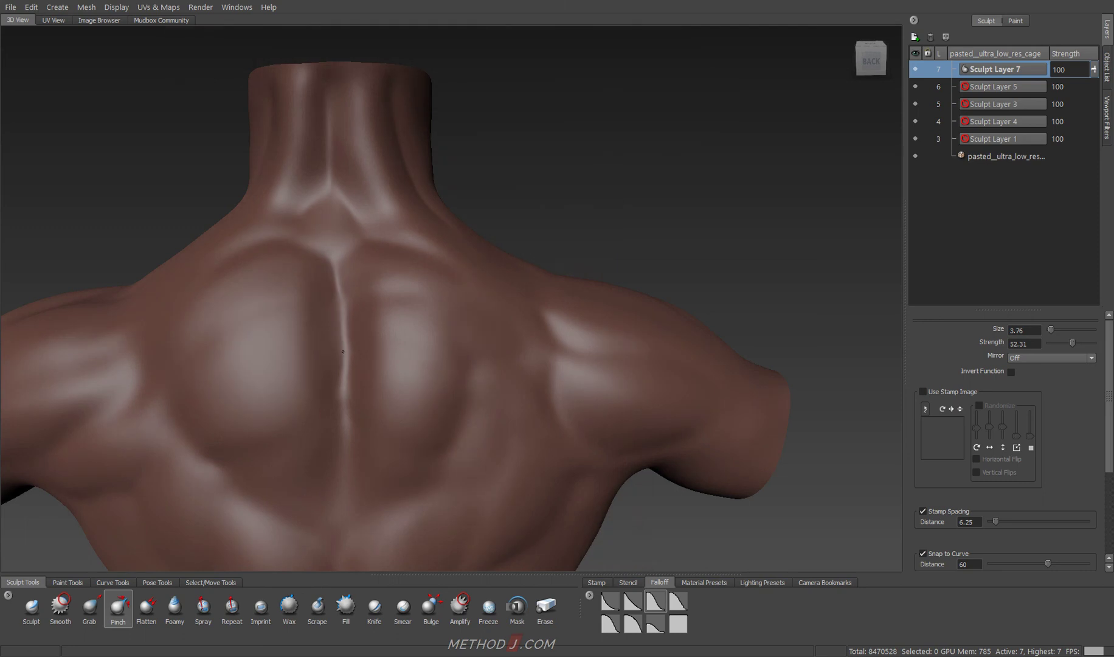
Turn the torso to a back view and raise the Pinch strength to 100.
alt+drag(348, 373, 307, 302)
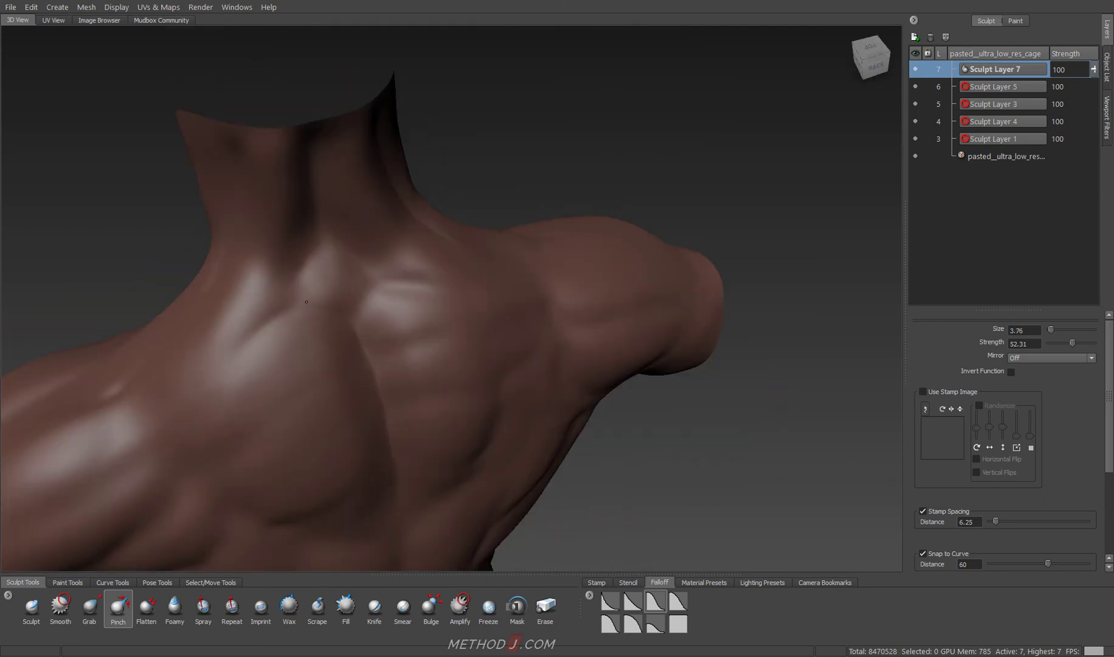
mouse_move(328, 254)
alt+mouse_down()
mouse_move(467, 368)
mouse_move(505, 274)
alt+mouse_up()
alt+drag(445, 350, 200, 325)
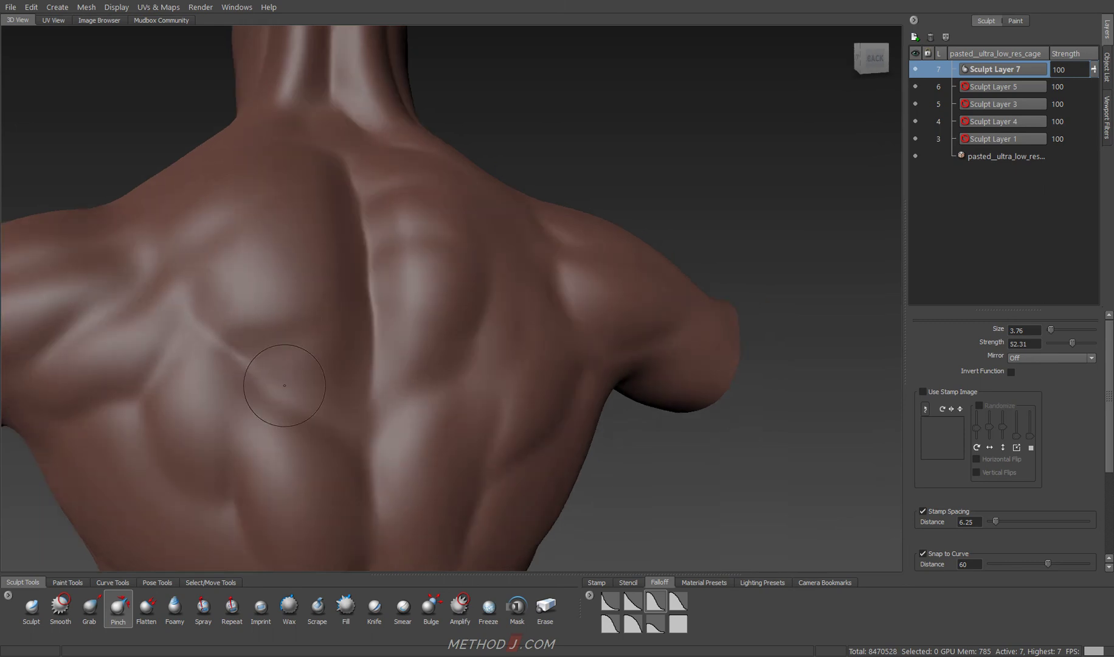
drag(1072, 342, 1095, 343)
Pinch creases along the shoulder blades and spine, orbiting around the back and armpit.
alt+drag(235, 360, 317, 224)
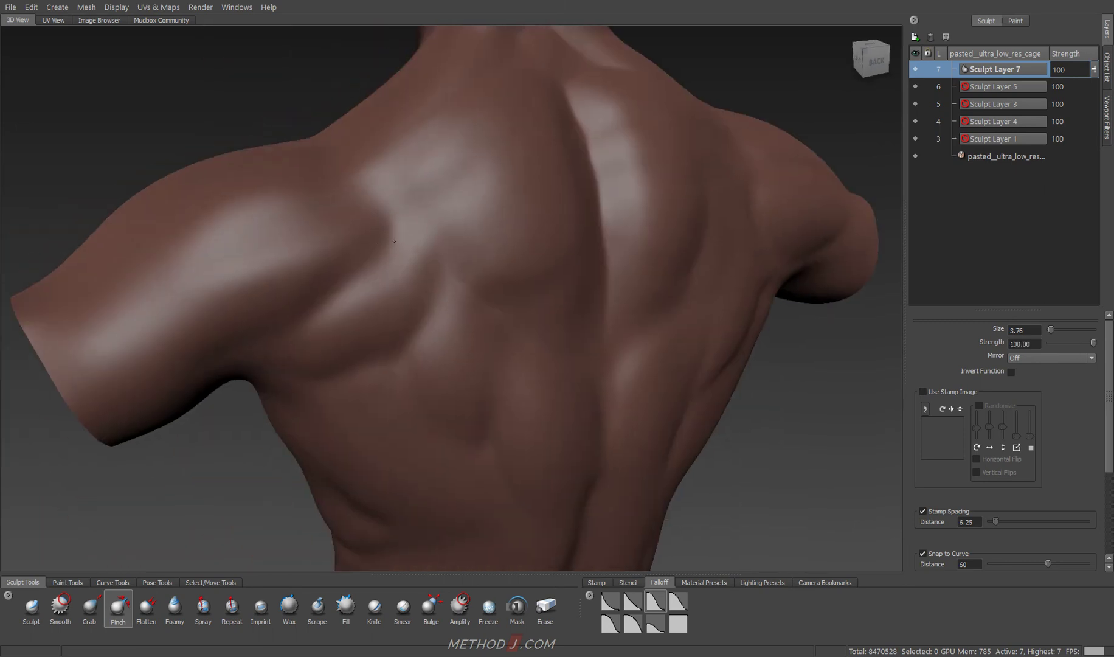
alt+drag(435, 218, 373, 306)
mouse_move(539, 494)
alt+mouse_down()
mouse_move(419, 409)
mouse_move(399, 191)
alt+mouse_up()
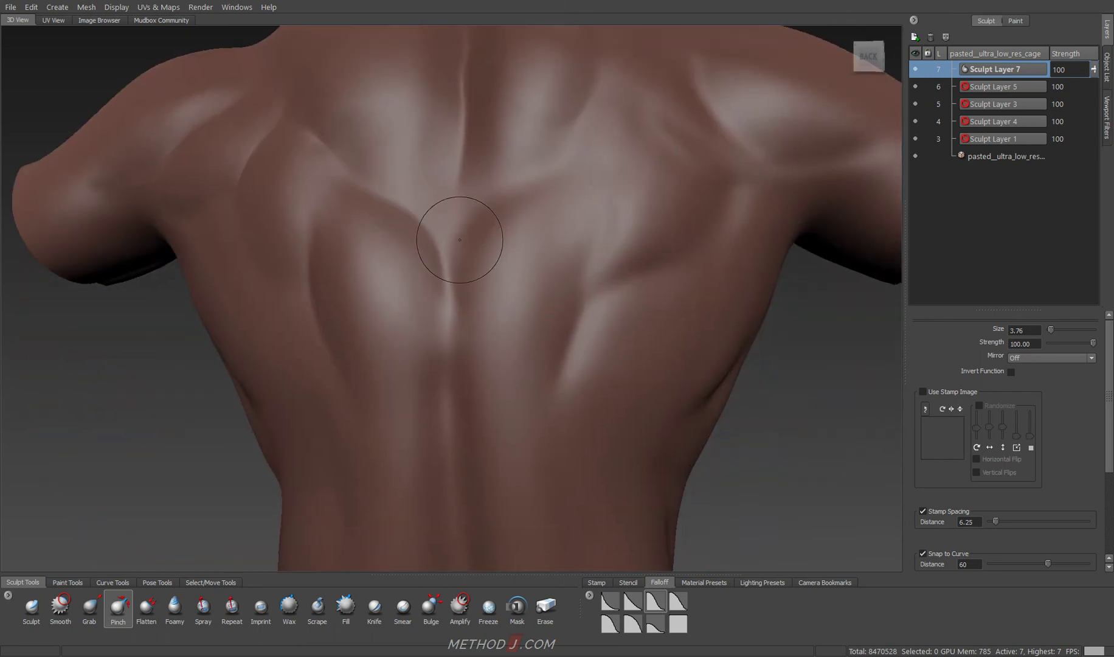
alt+right_drag(456, 271, 373, 274)
alt+drag(374, 273, 547, 213)
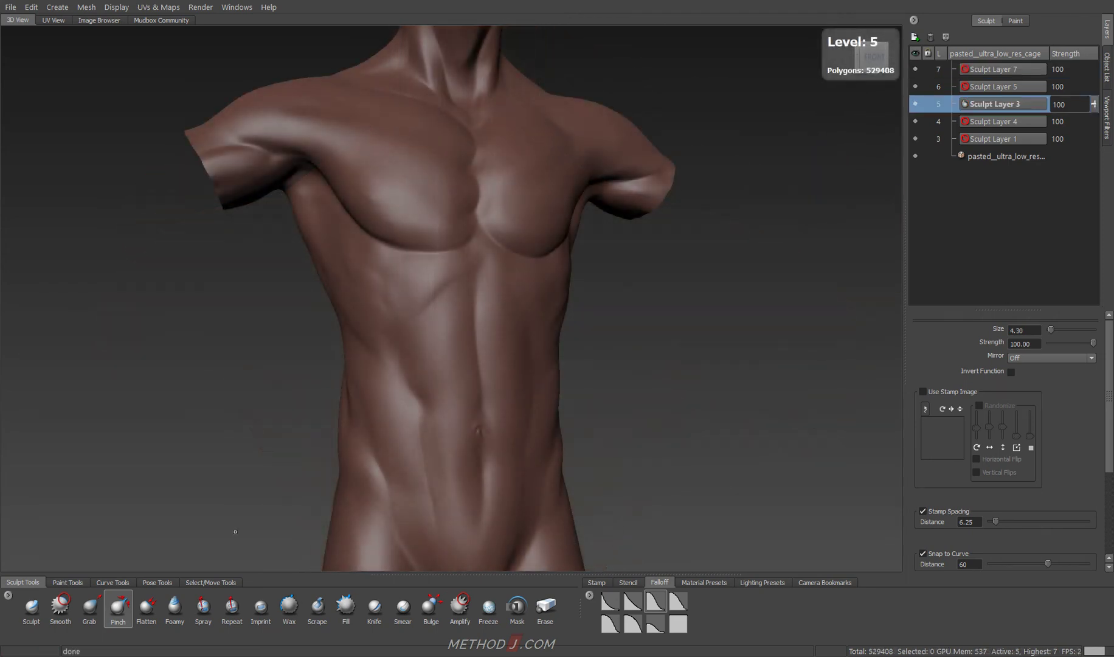
Smooth the front of the torso at high strength from straight, raised and side angles.
mouse_move(476, 257)
alt+mouse_down()
mouse_move(522, 261)
mouse_move(470, 262)
alt+mouse_up()
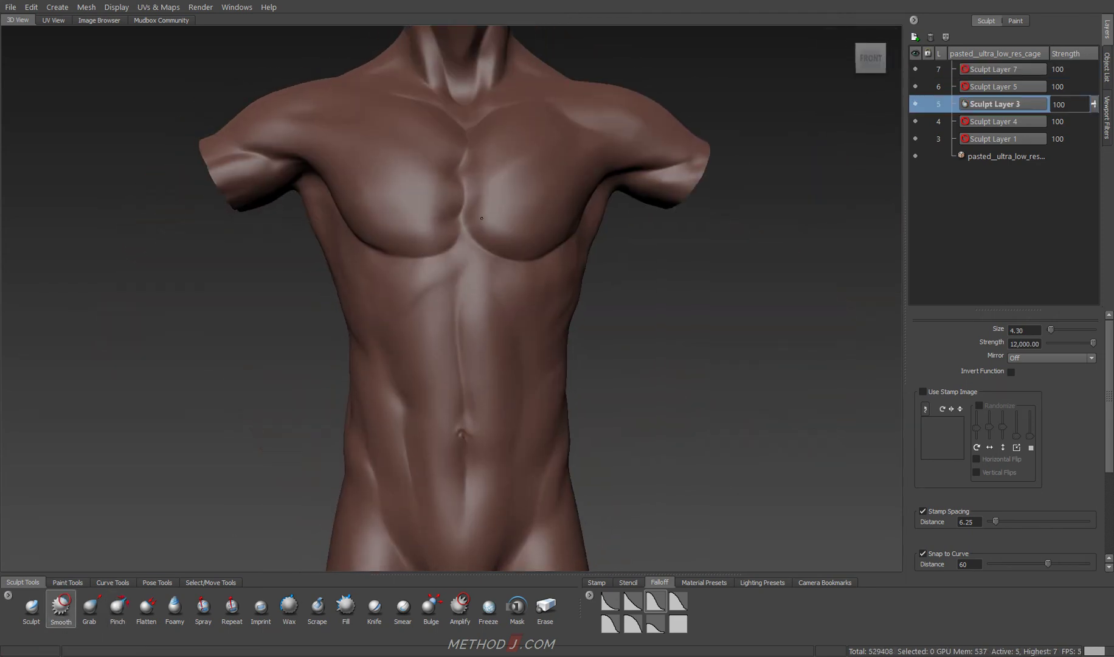
alt+drag(470, 216, 491, 135)
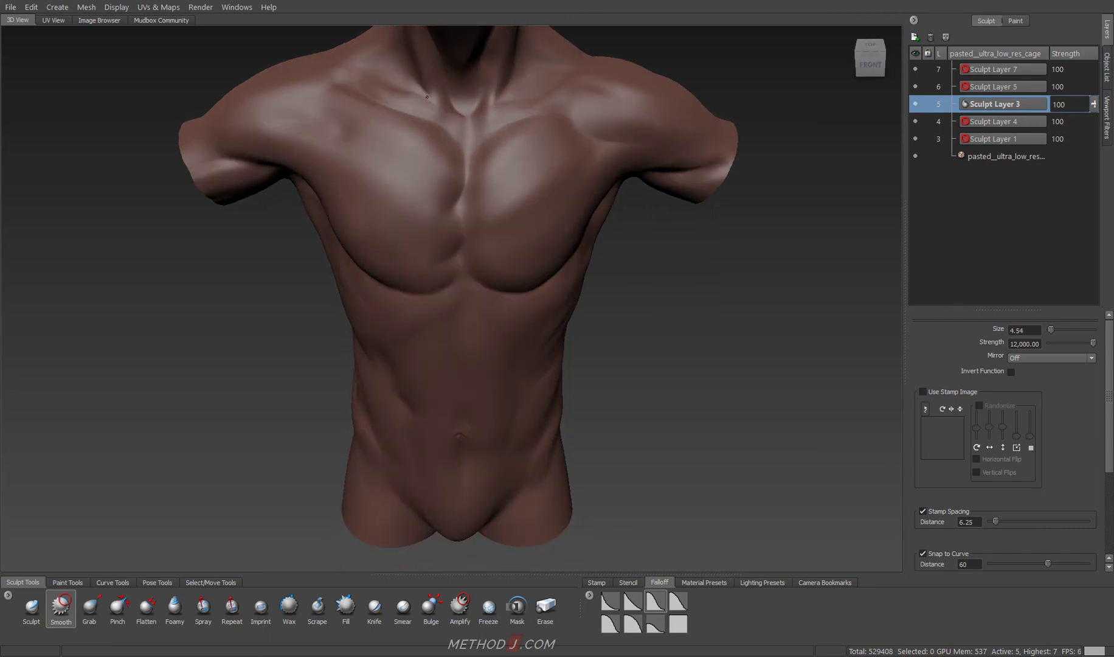
alt+drag(432, 209, 432, 284)
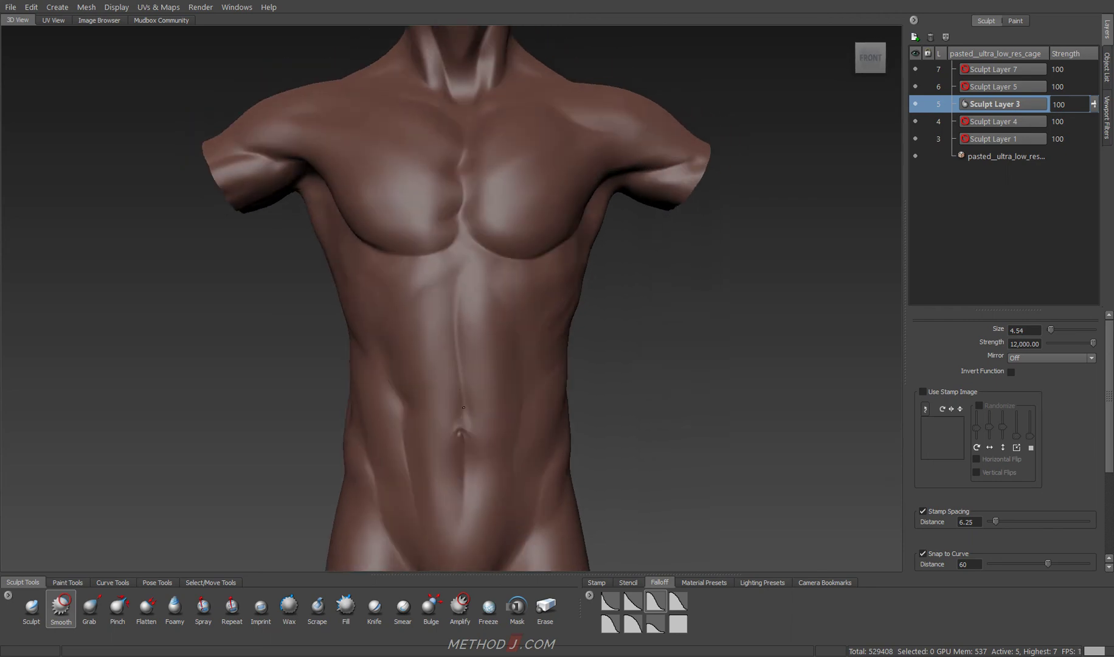
alt+drag(459, 388, 464, 267)
mouse_move(501, 327)
alt+mouse_down()
mouse_move(490, 278)
mouse_move(440, 232)
alt+mouse_up()
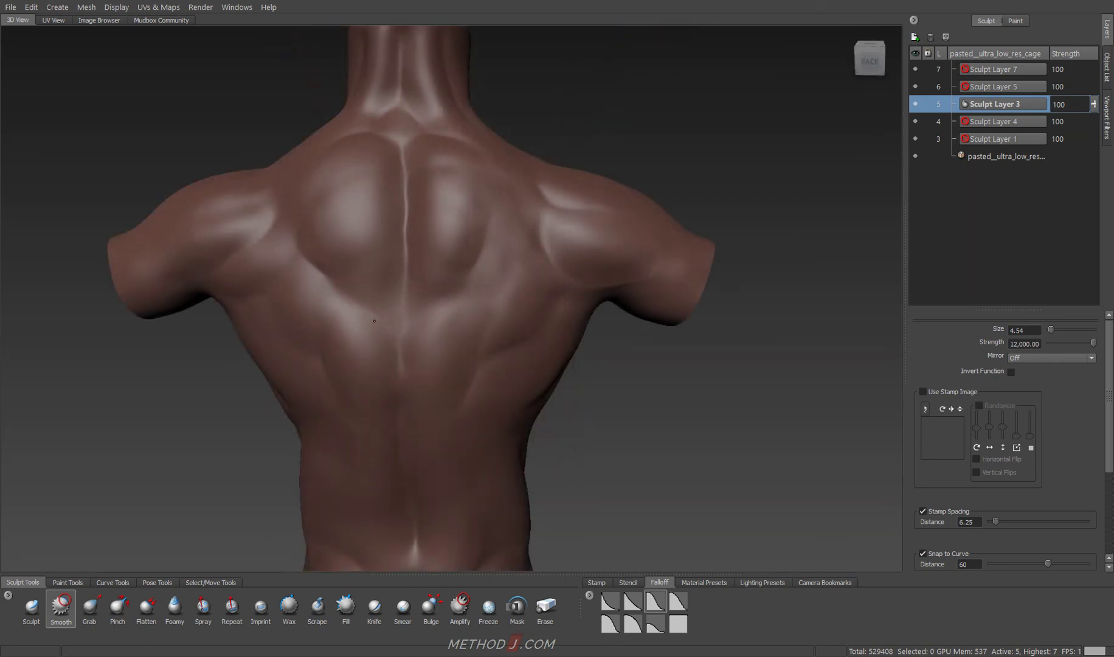
Smooth the lower and upper back, then step back up toward subdivision level 7.
mouse_move(404, 322)
alt+mouse_down()
mouse_move(526, 228)
mouse_move(642, 198)
alt+mouse_up()
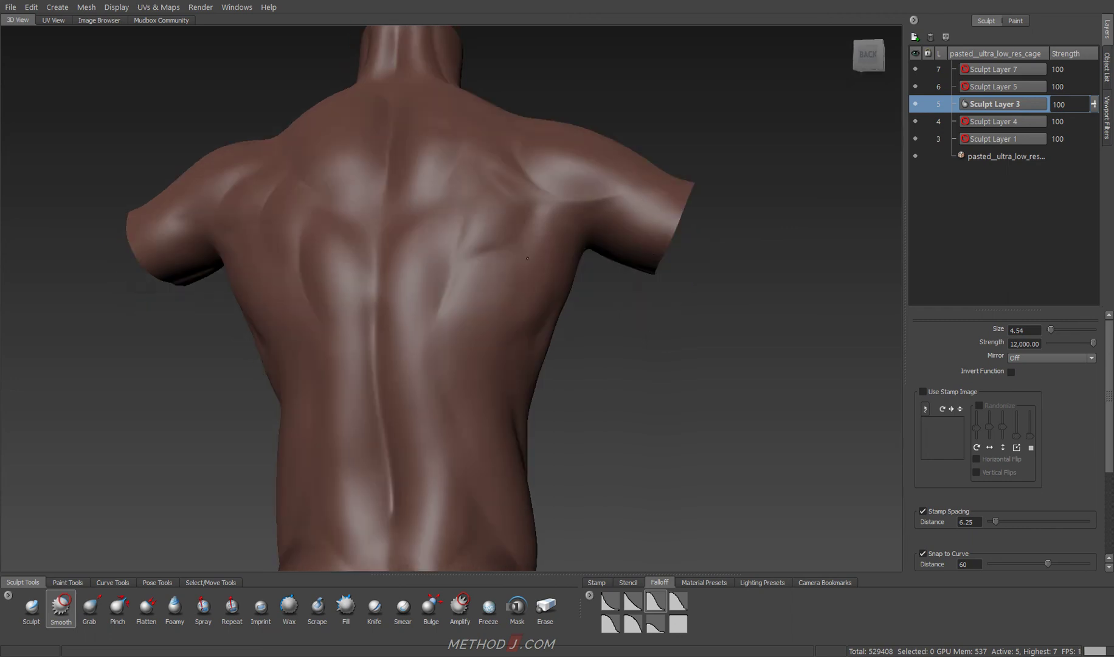
mouse_move(510, 255)
alt+mouse_down()
mouse_move(460, 429)
mouse_move(391, 366)
alt+mouse_up()
alt+drag(466, 359, 422, 374)
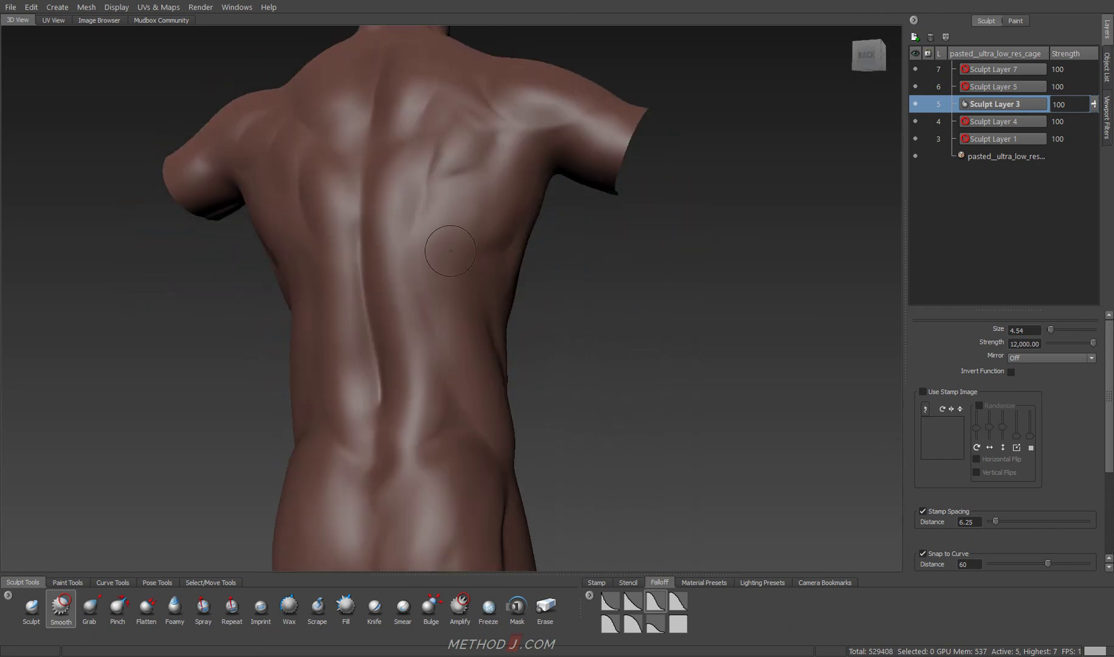
alt+drag(434, 271, 335, 162)
mouse_move(430, 170)
alt+mouse_down()
mouse_move(460, 319)
mouse_move(419, 275)
alt+mouse_up()
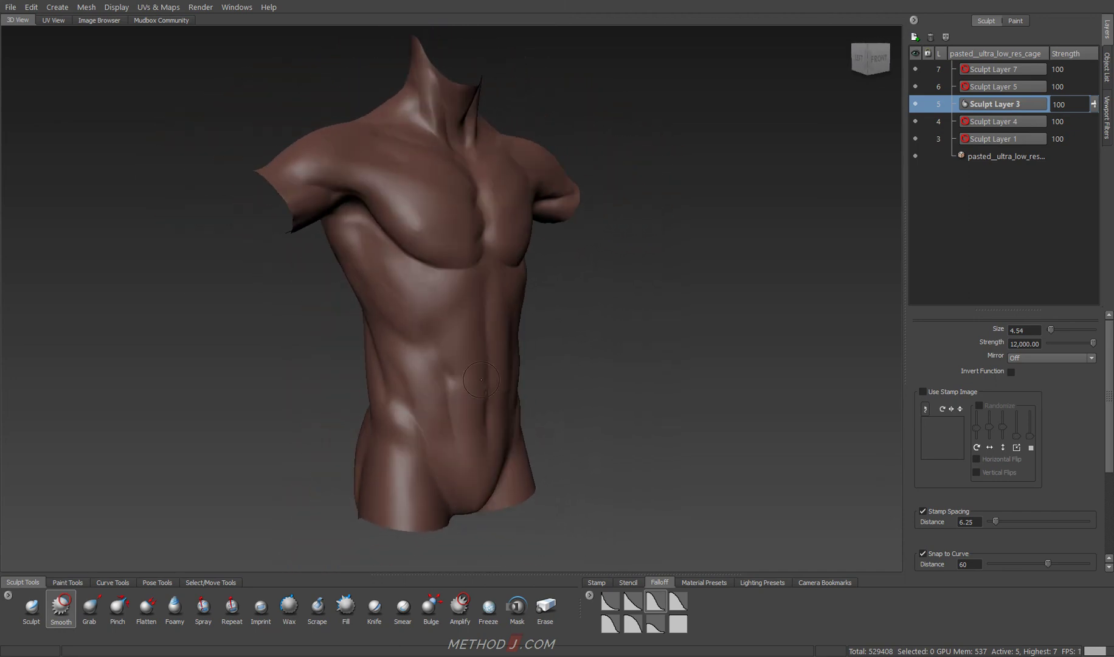
alt+right_drag(419, 275, 517, 374)
key(Page_Up)
key(Page_Up)
Add a new sculpt layer, build the nipple with Wax and Pinch, and reach the viewport filters.
click(992, 69)
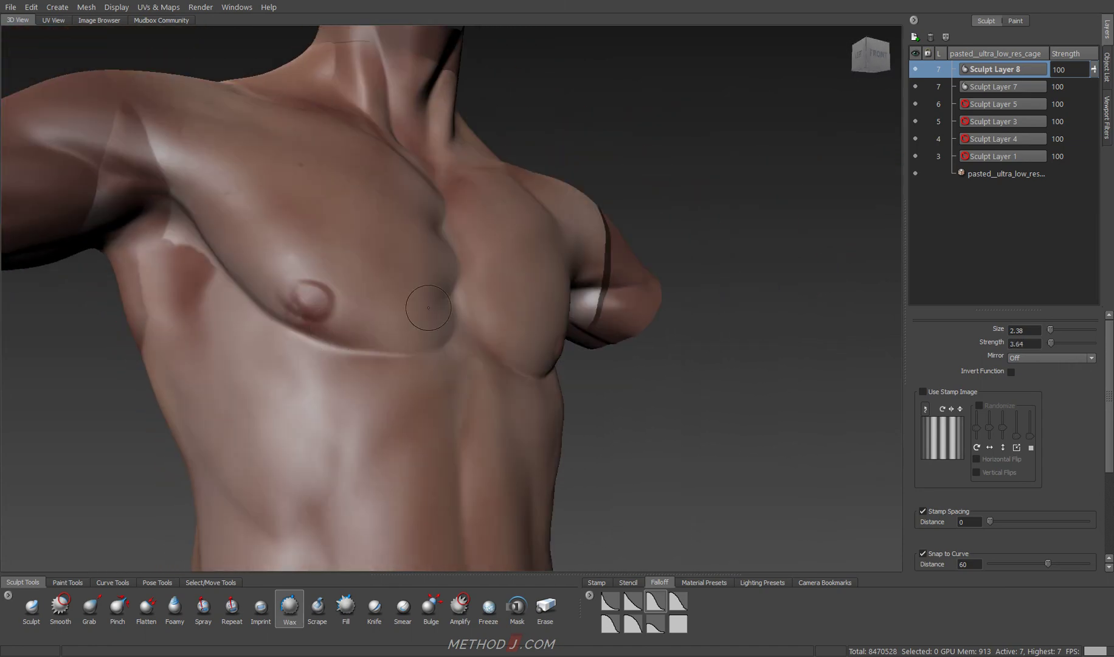
click(1014, 20)
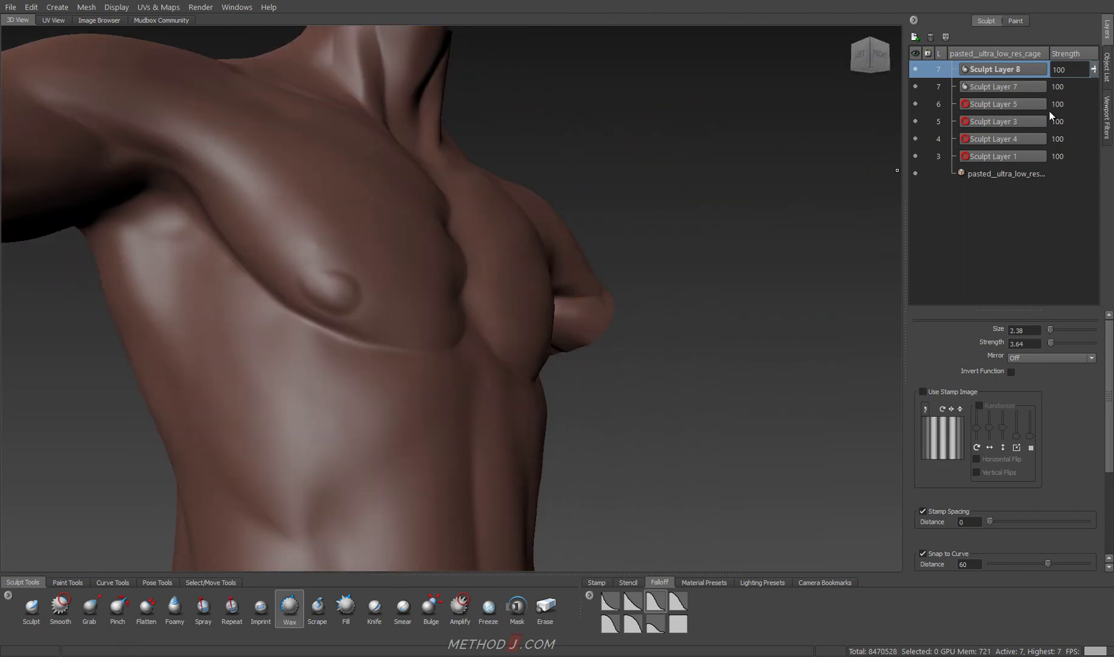
text(50)
key(4)
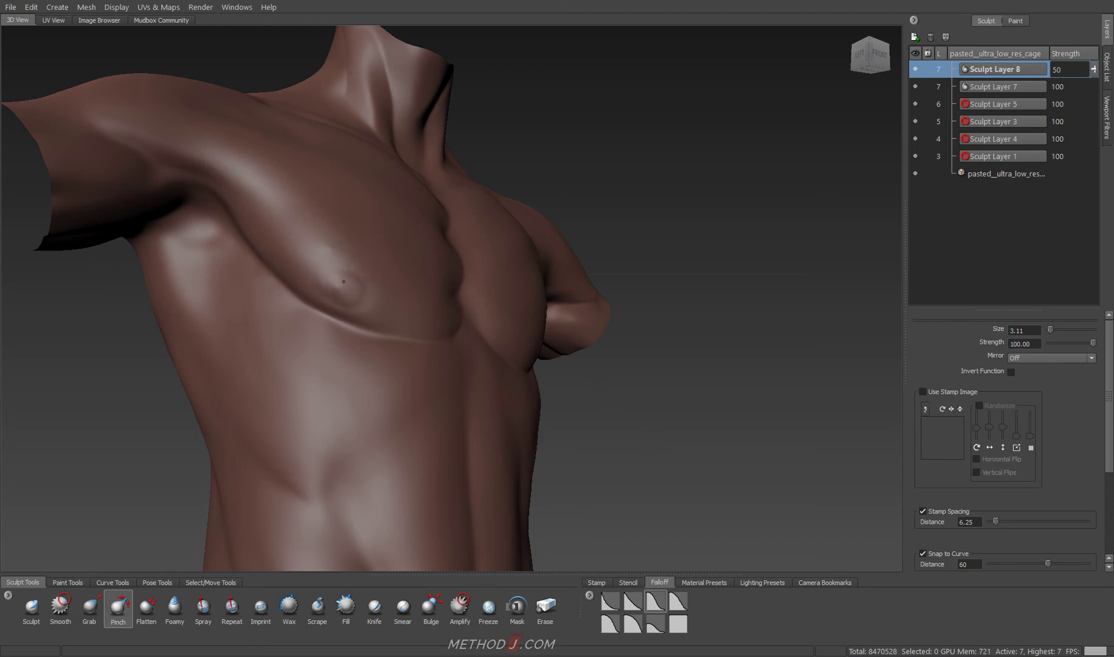
click(1101, 130)
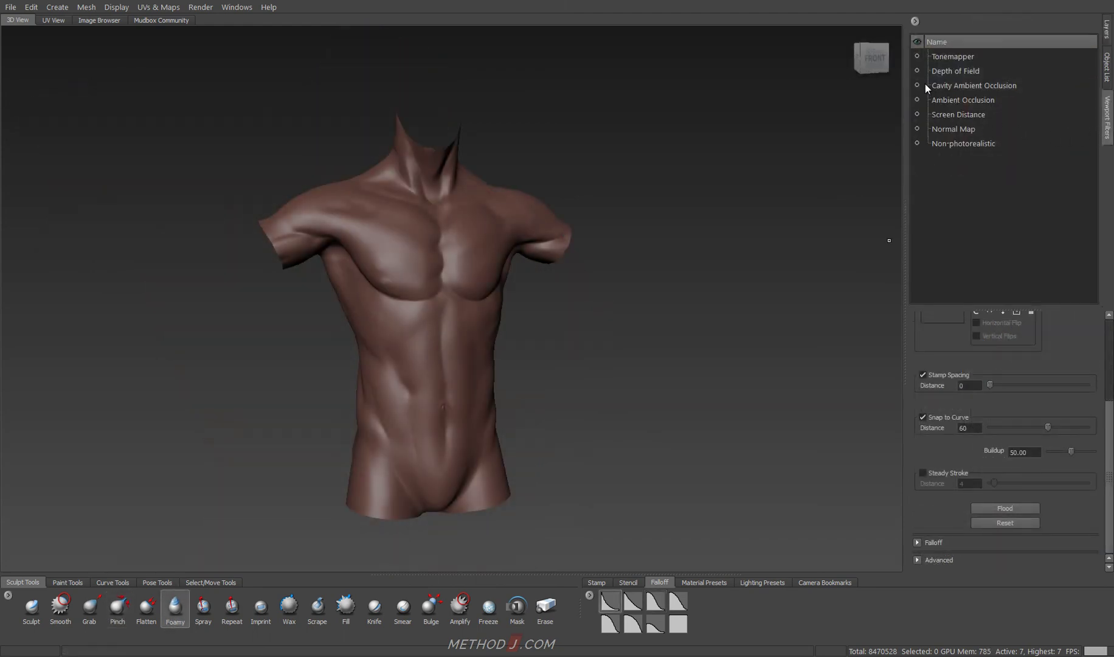